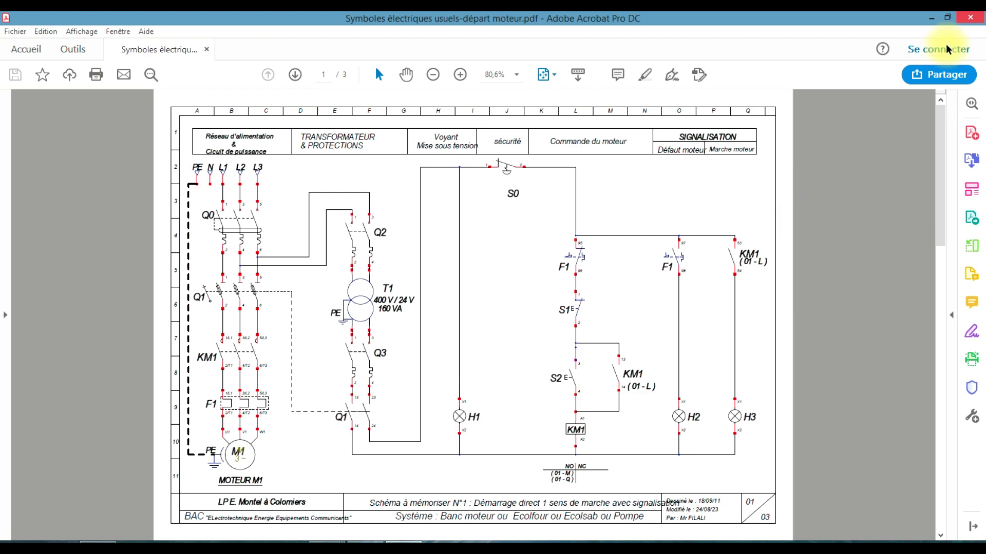
Step: Switch from the PDF diagram to Schemaplic 4.0 and create a new blank schematic
left_click(932, 18)
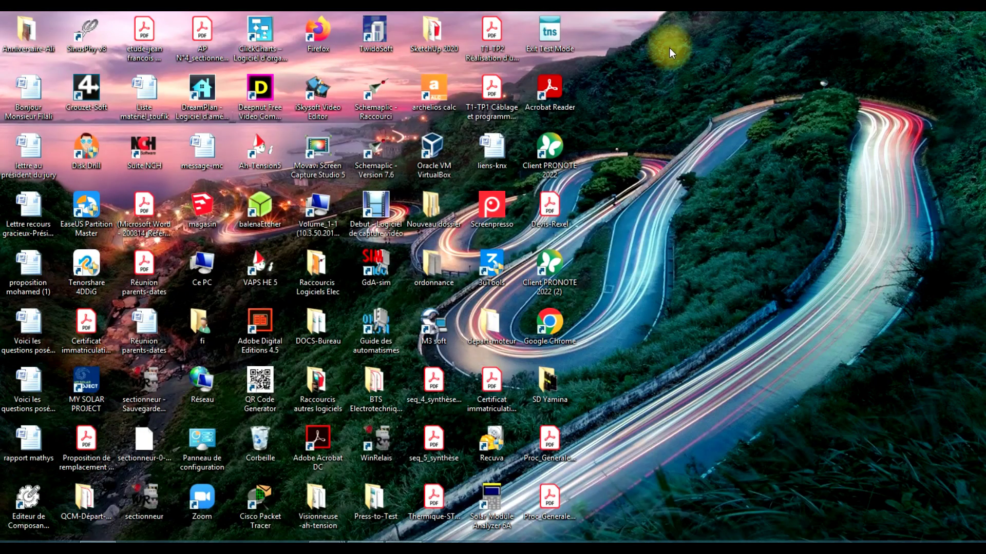
double_click(390, 101)
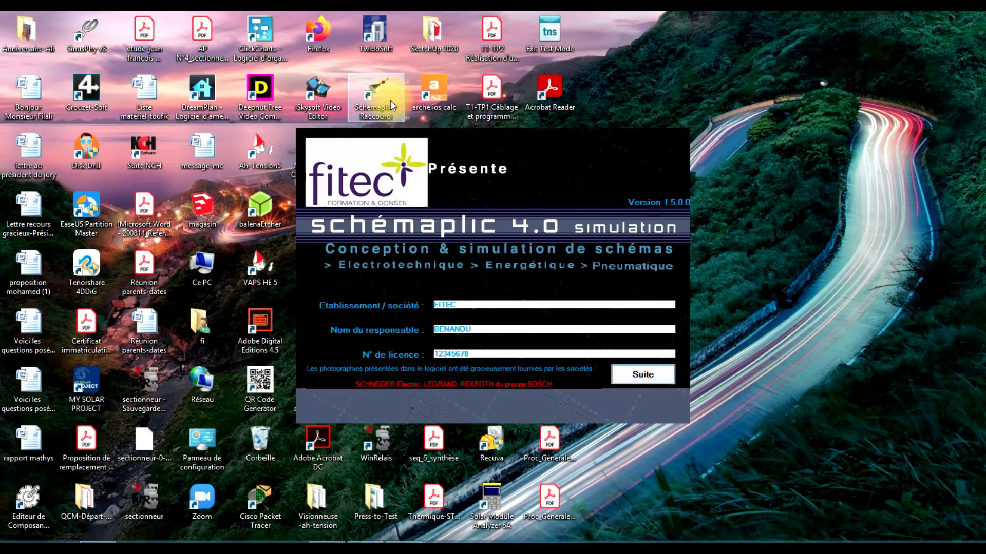
left_click(635, 378)
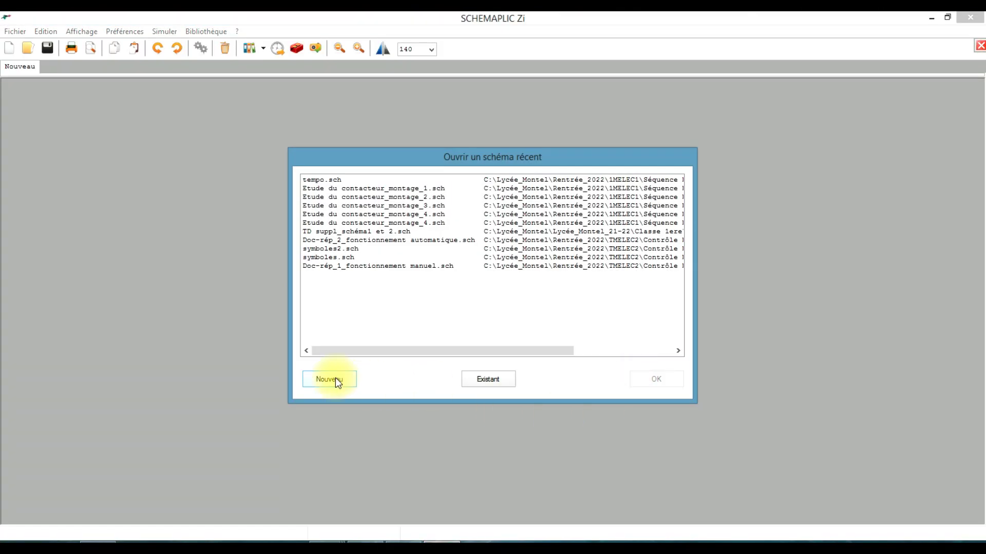
left_click(329, 379)
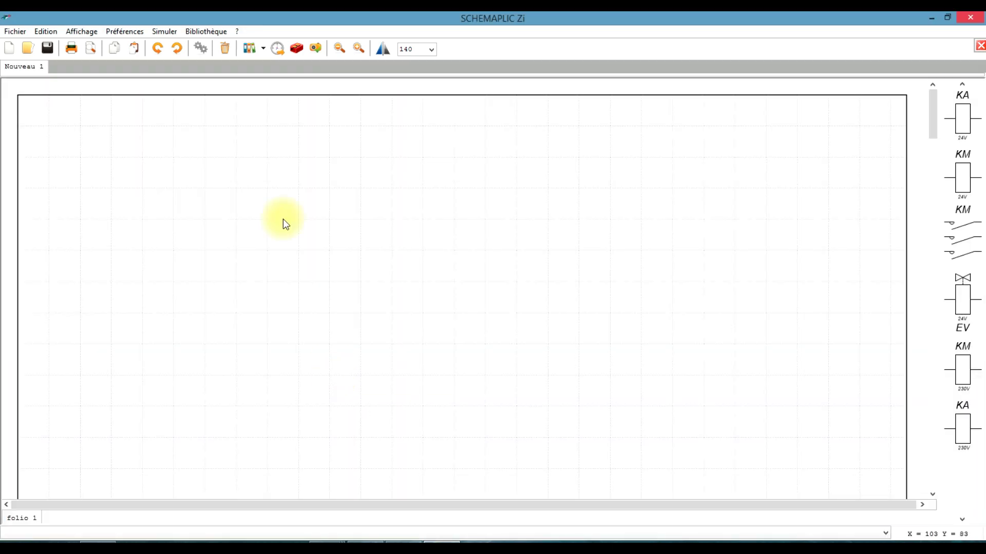
Step: Following the PDF diagram, place a three-phase source without neutral from the electrical Sources library near the sheet's upper-left corner and rotate it to vertical
left_click(208, 35)
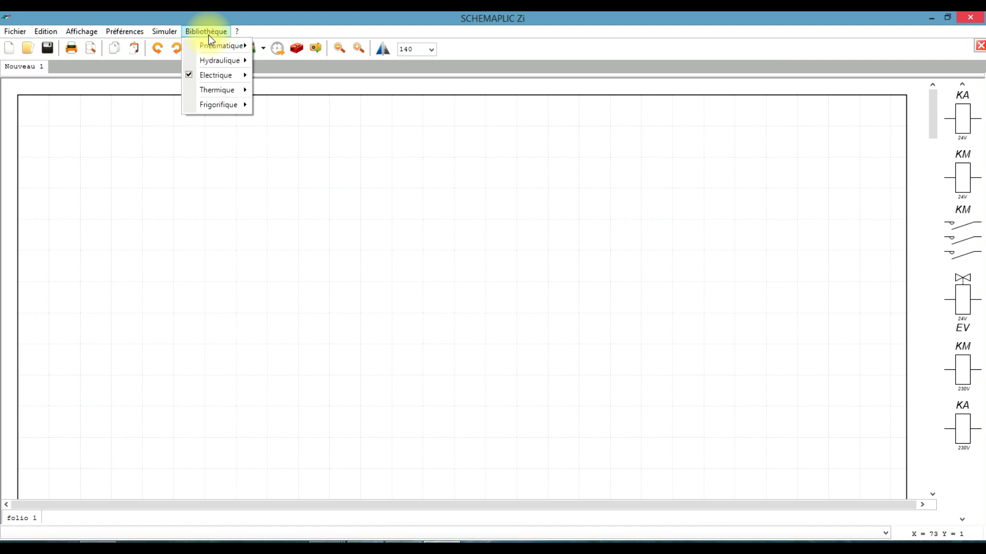
mouse_move(215, 78)
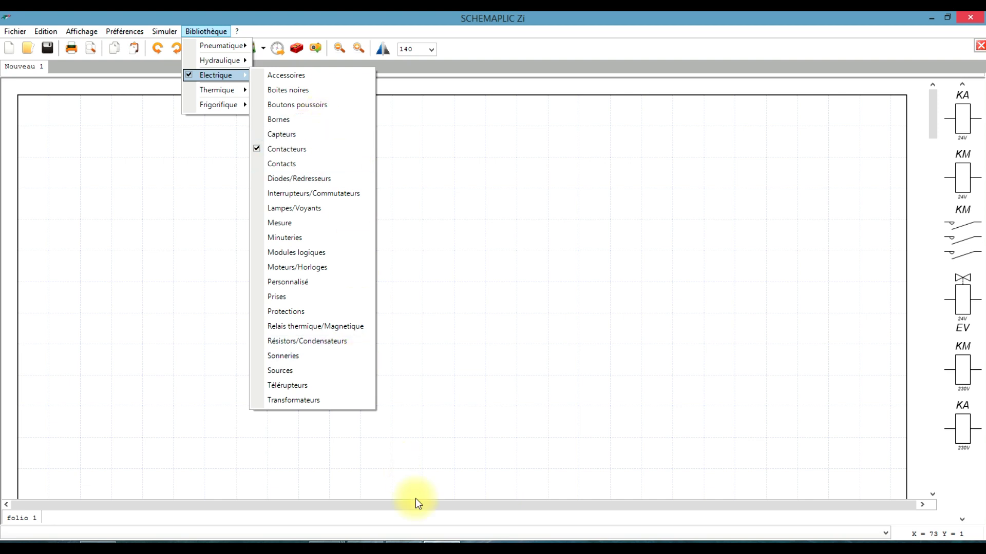
left_click(406, 542)
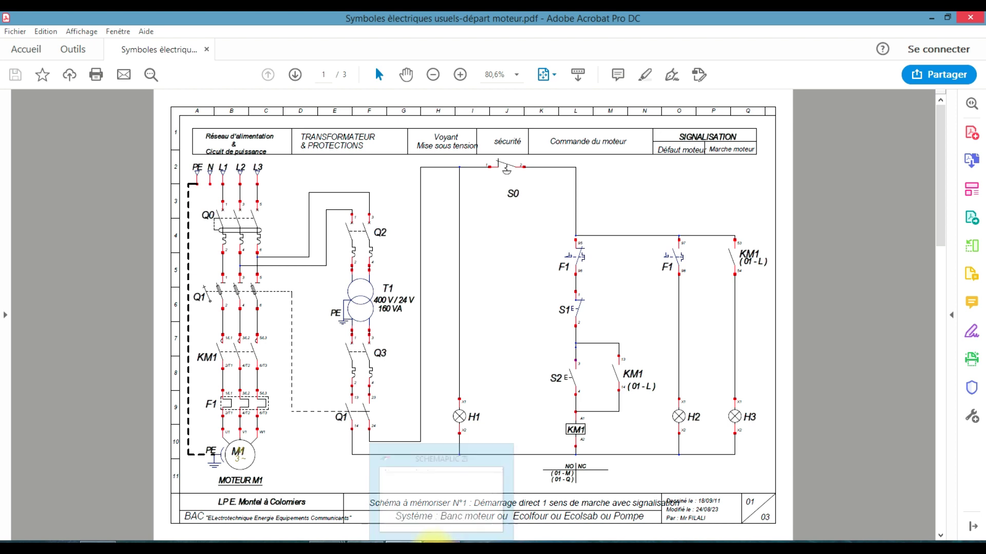
left_click(434, 542)
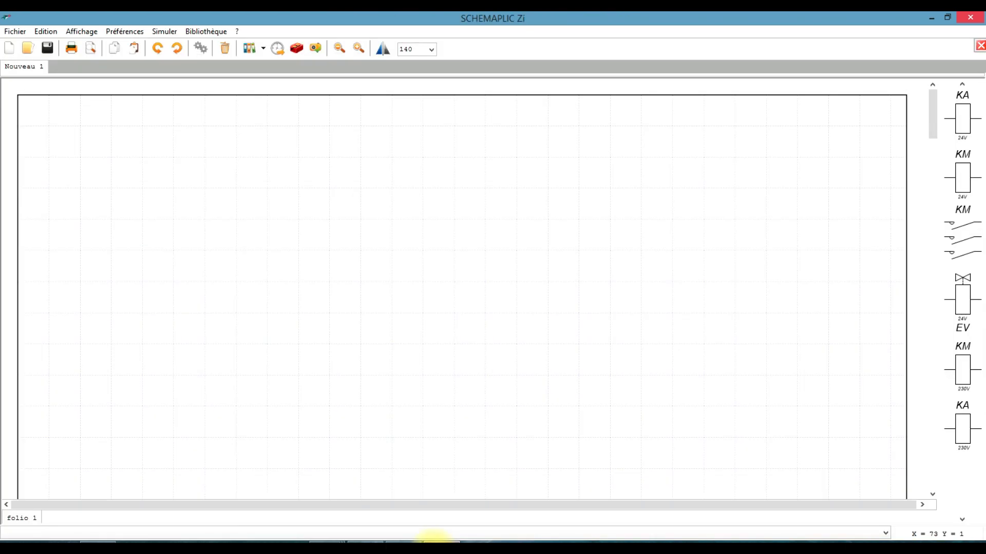
left_click(208, 32)
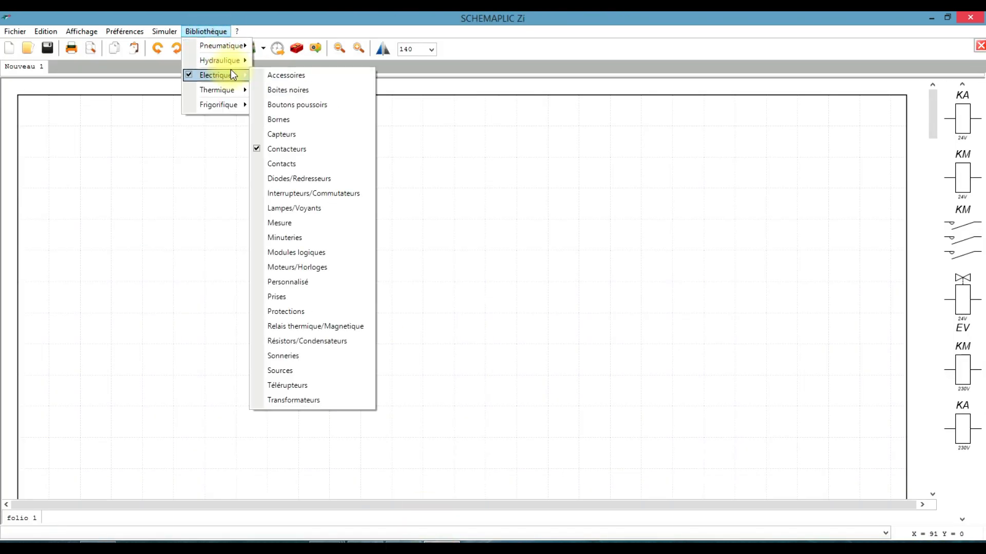
left_click(292, 371)
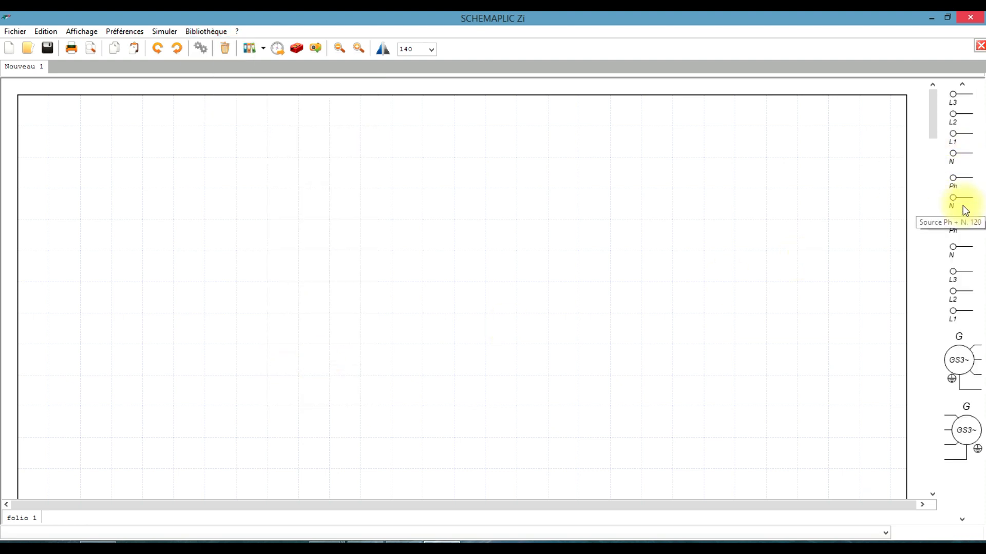
left_click(404, 542)
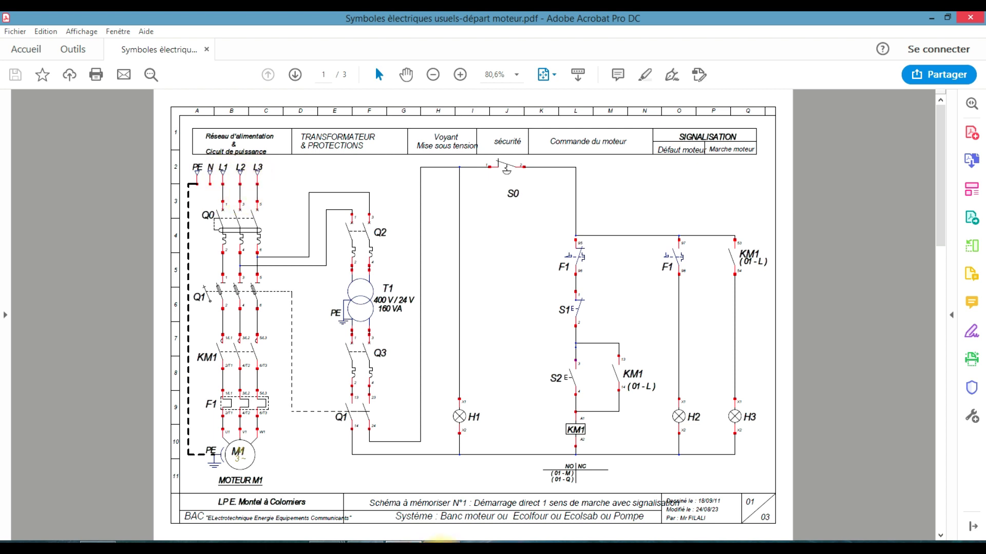
left_click(442, 542)
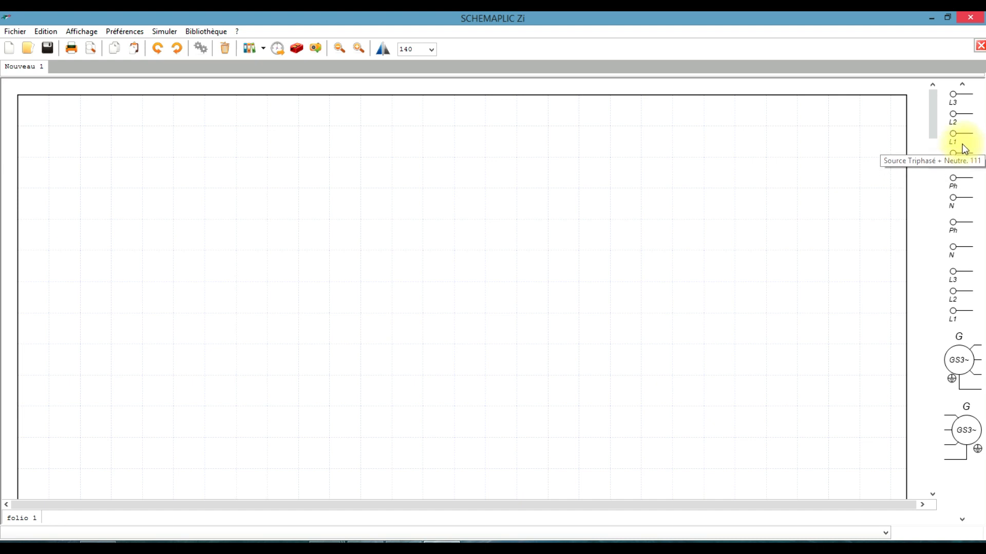
left_click_drag(959, 296, 166, 154)
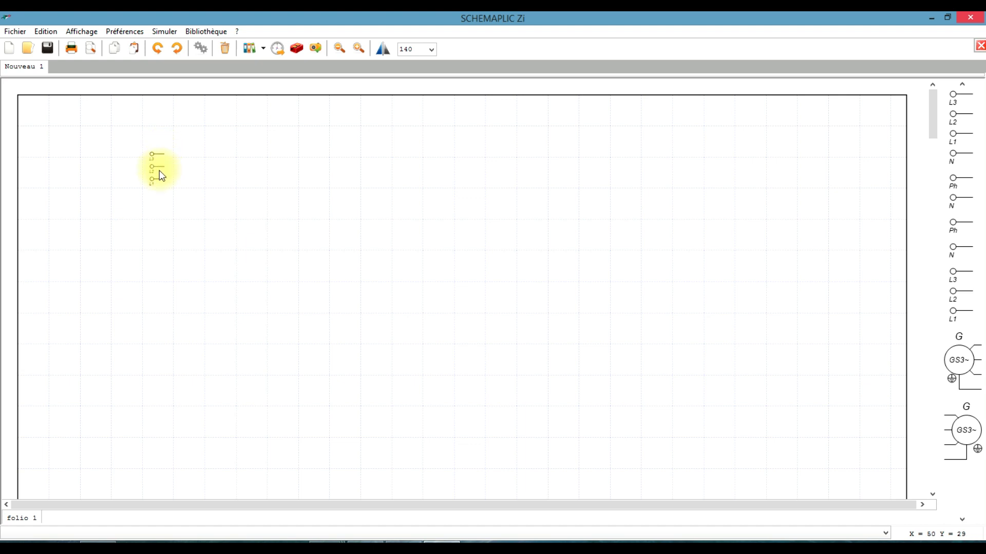
left_click(180, 48)
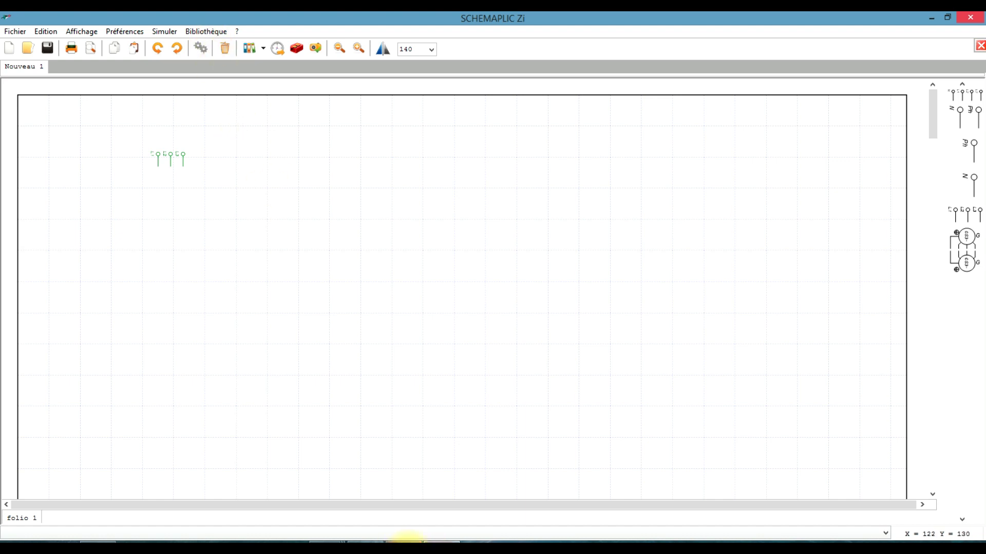
Step: Check the PDF diagram and place a four-pole differential circuit breaker from the electrical Protections library just below the three-phase source
left_click(404, 542)
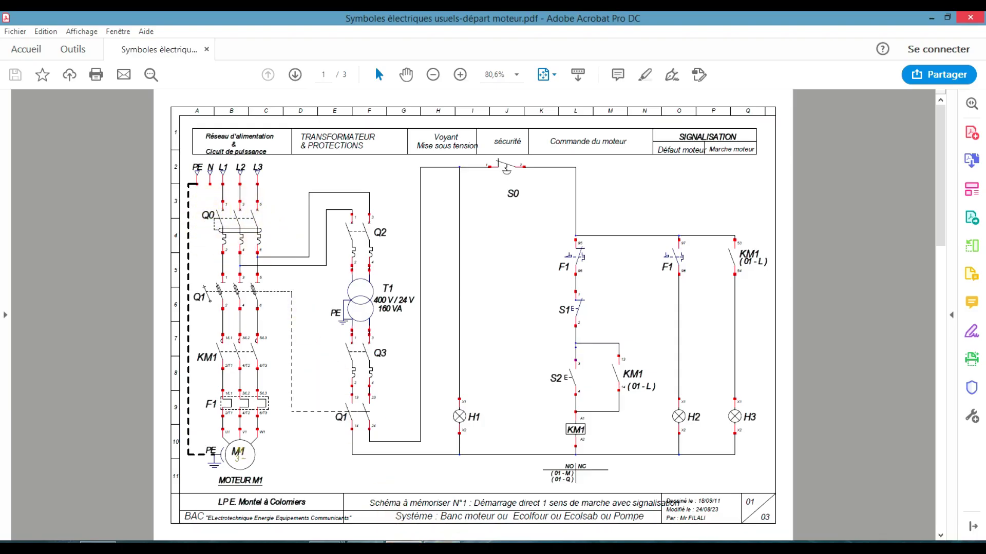
left_click(441, 542)
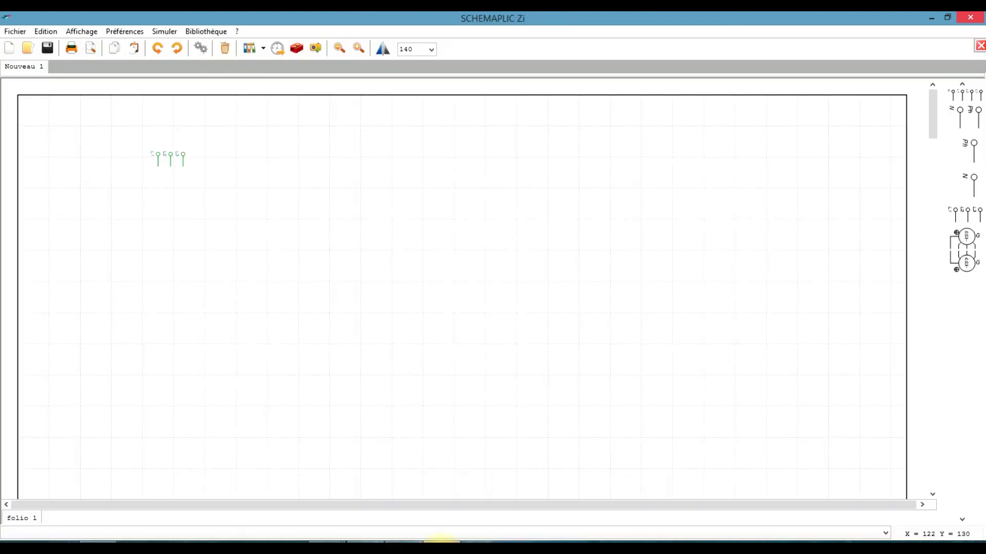
left_click(210, 33)
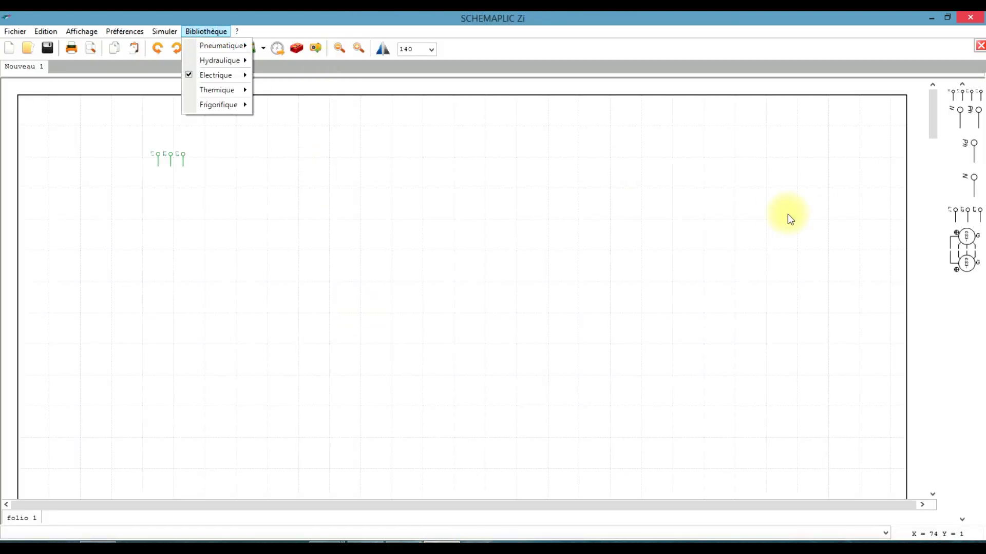
mouse_move(242, 81)
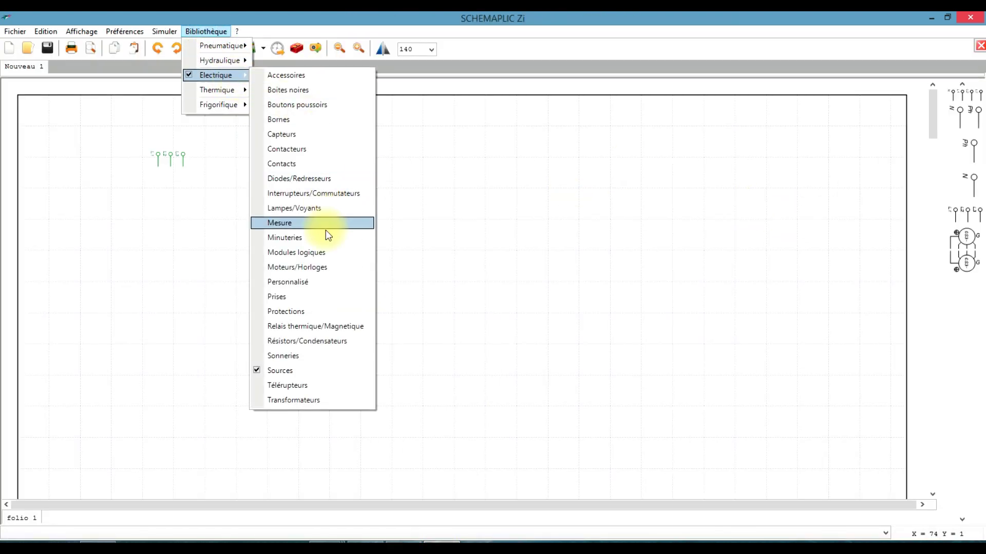
left_click(310, 312)
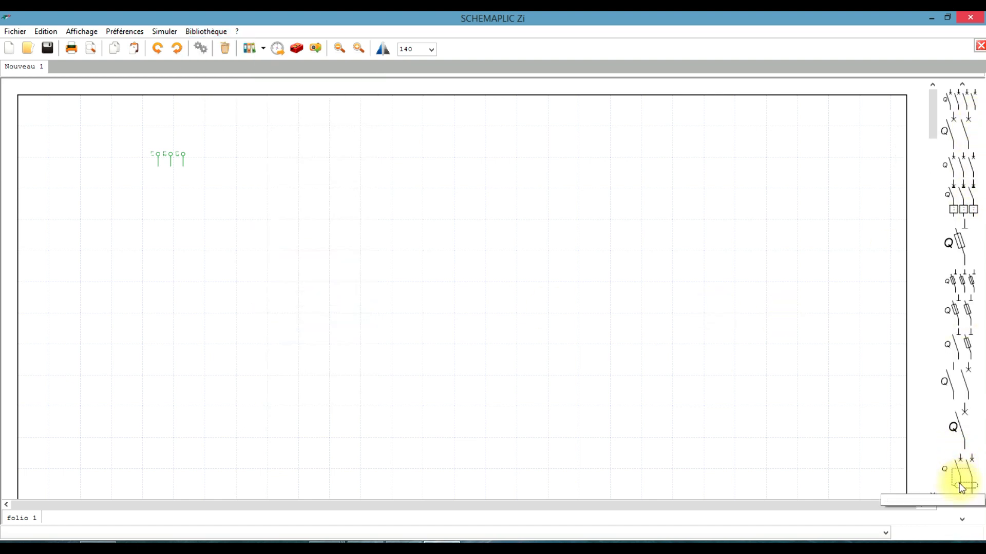
left_click(962, 520)
left_click(962, 520)
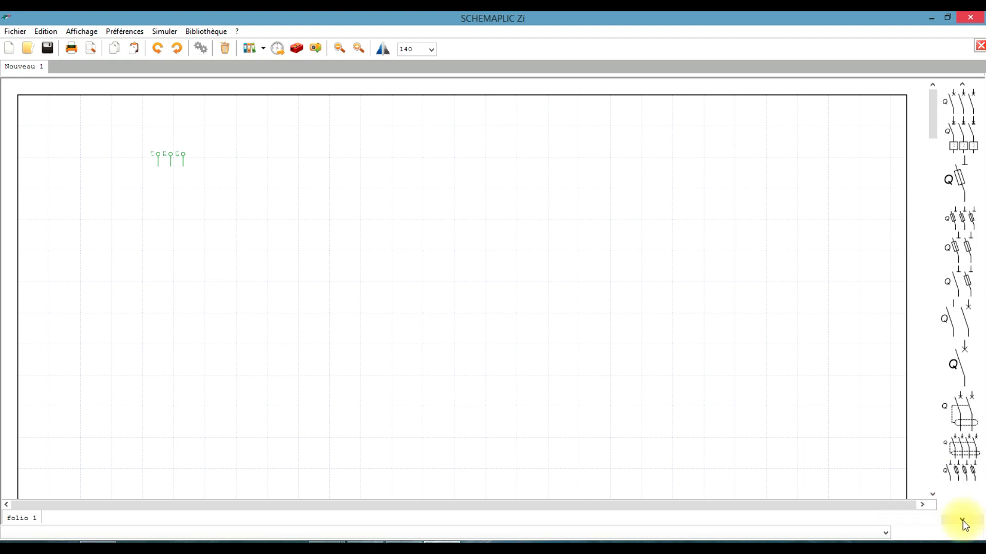
left_click(963, 520)
left_click(962, 521)
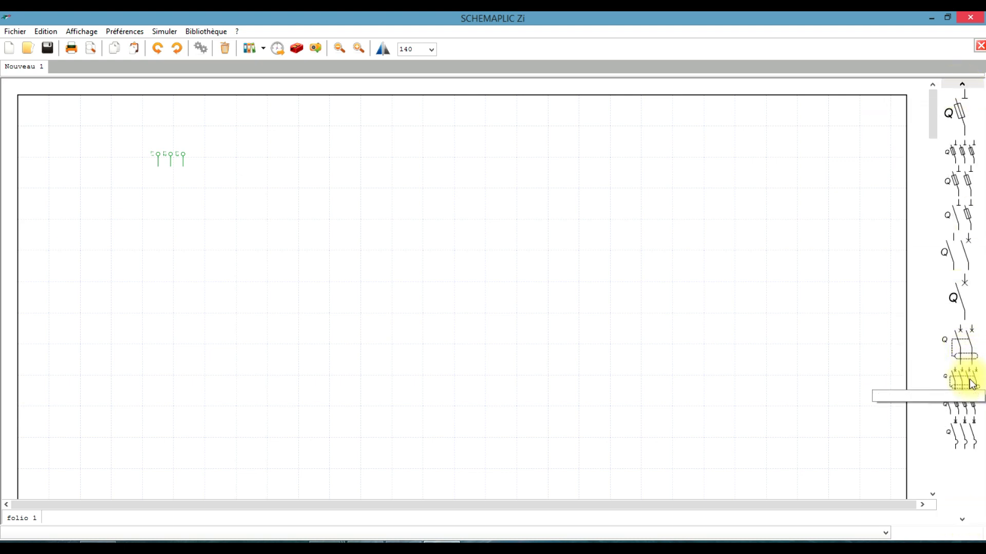
left_click_drag(972, 384, 163, 214)
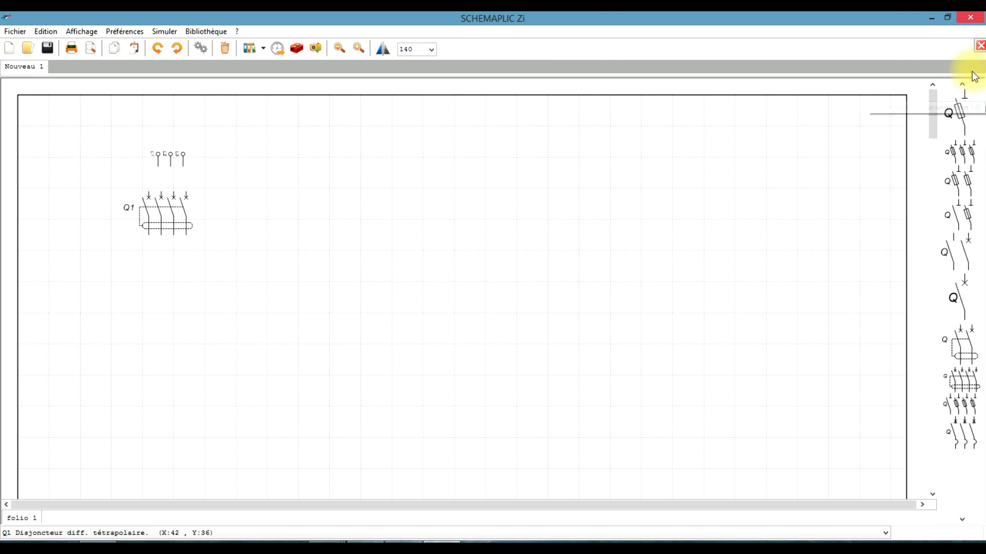
Step: Wire the three source terminals to the three rightmost upper poles of the four-pole differential breaker
left_click(962, 84)
left_click(962, 84)
left_click(962, 86)
left_click(962, 86)
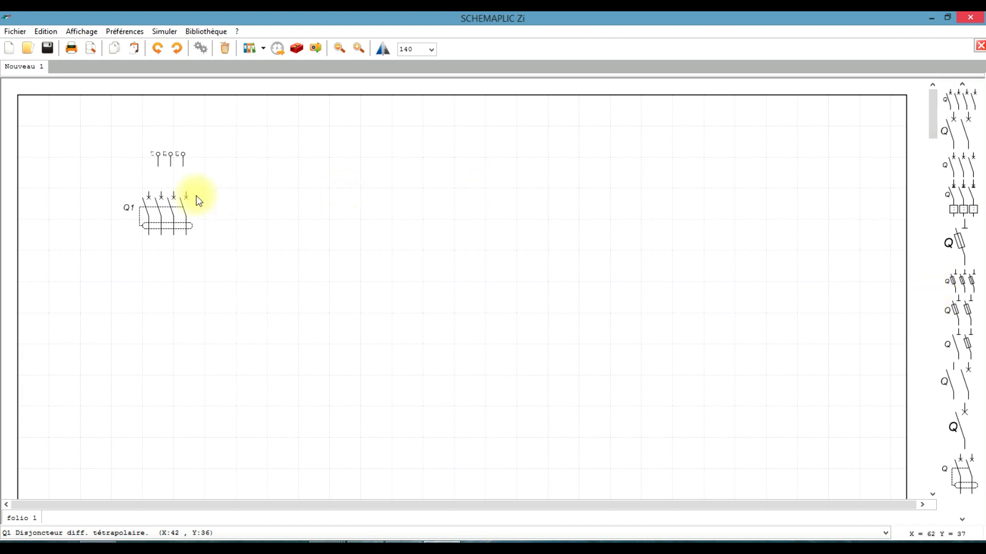
left_click_drag(183, 165, 189, 196)
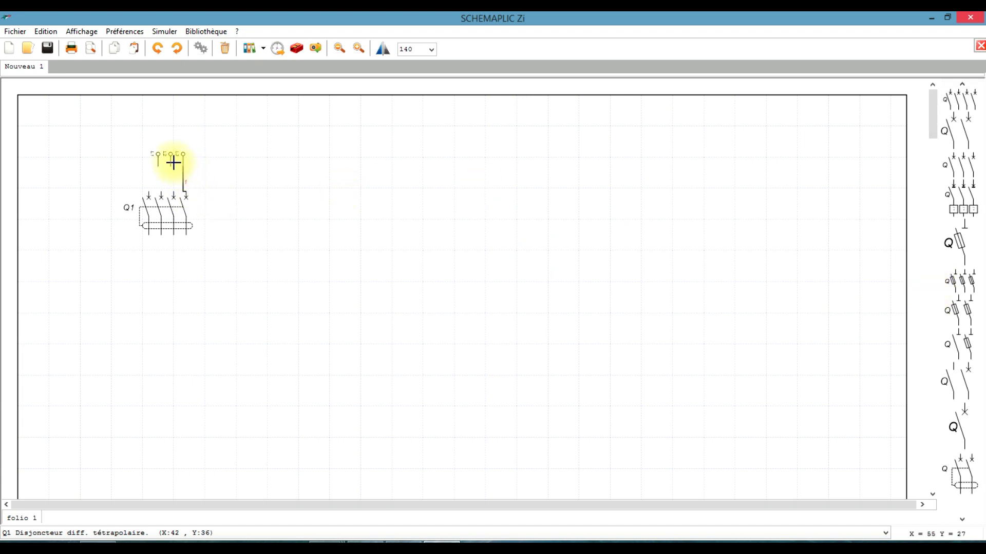
left_click_drag(171, 165, 174, 193)
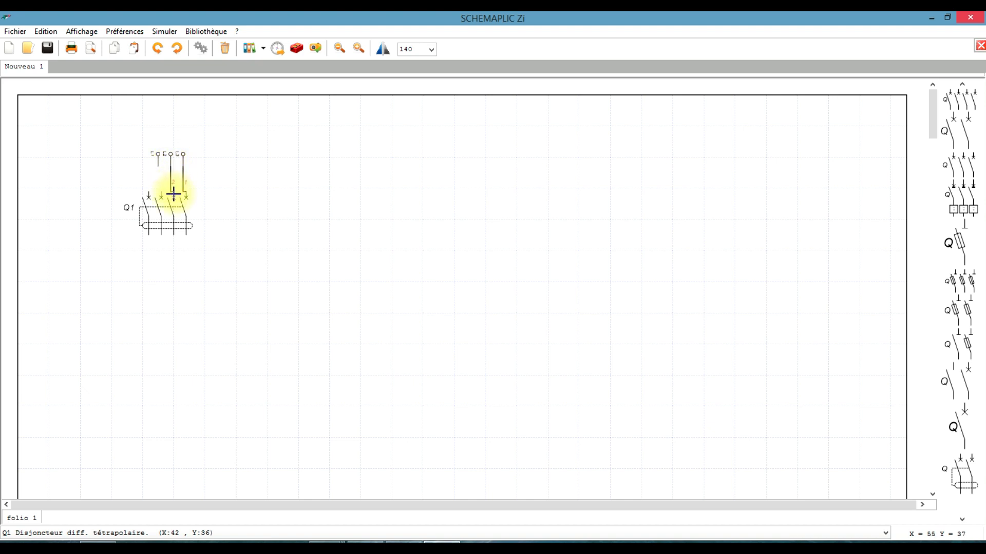
left_click_drag(159, 163, 161, 194)
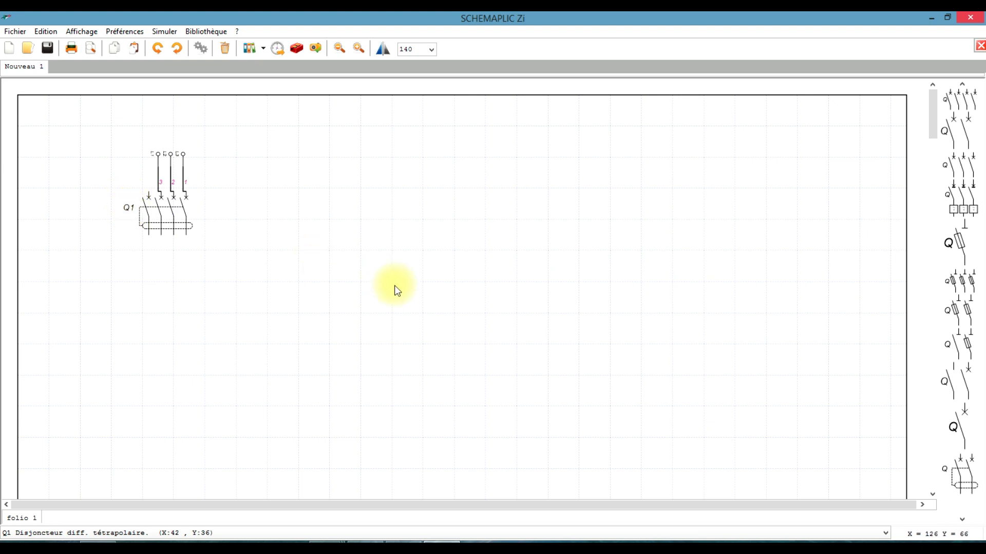
Step: Check the PDF diagram and place a three-pole fused disconnector below the differential breaker, aligned with its three wired poles
left_click(404, 542)
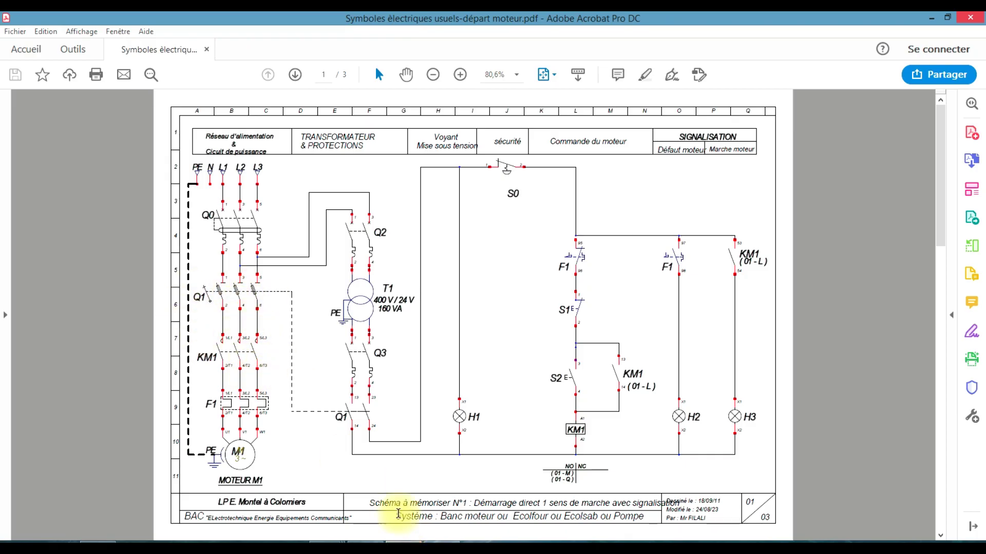
left_click(442, 542)
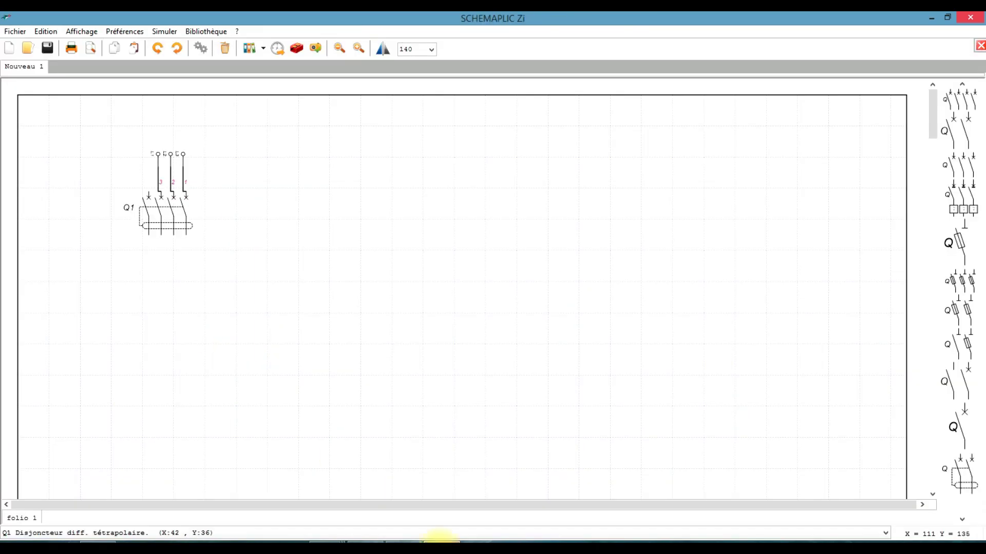
left_click(217, 32)
mouse_move(242, 76)
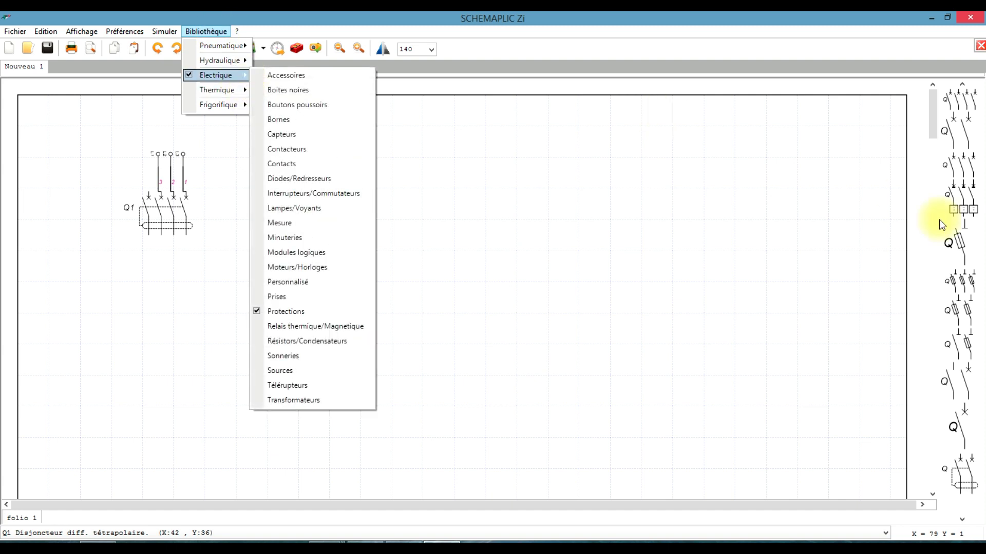
left_click(957, 285)
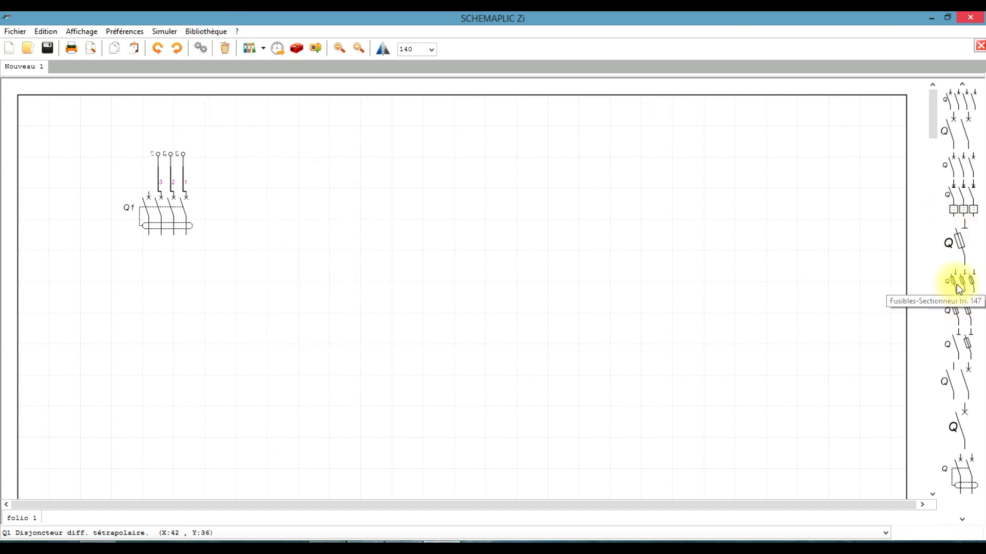
left_click_drag(956, 284, 208, 288)
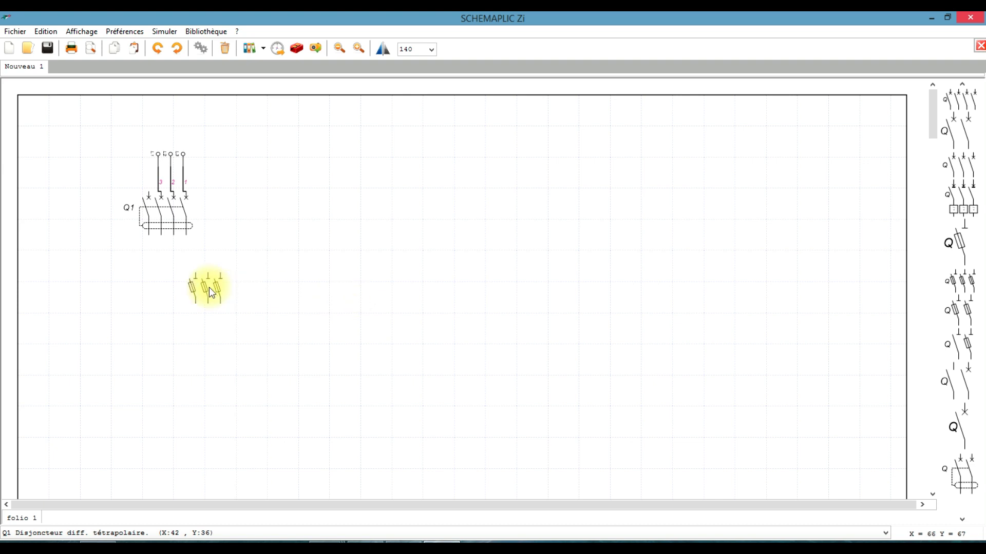
left_click(172, 268)
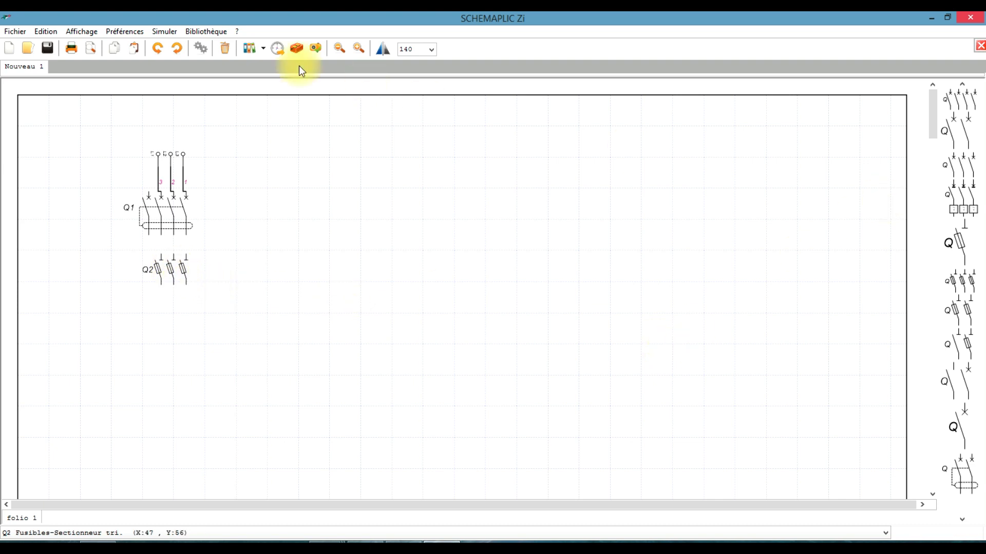
Step: Place a three-pole contactor from the electrical Contactors library below the fused disconnector, aligned with its poles, with the label KM1
left_click(207, 32)
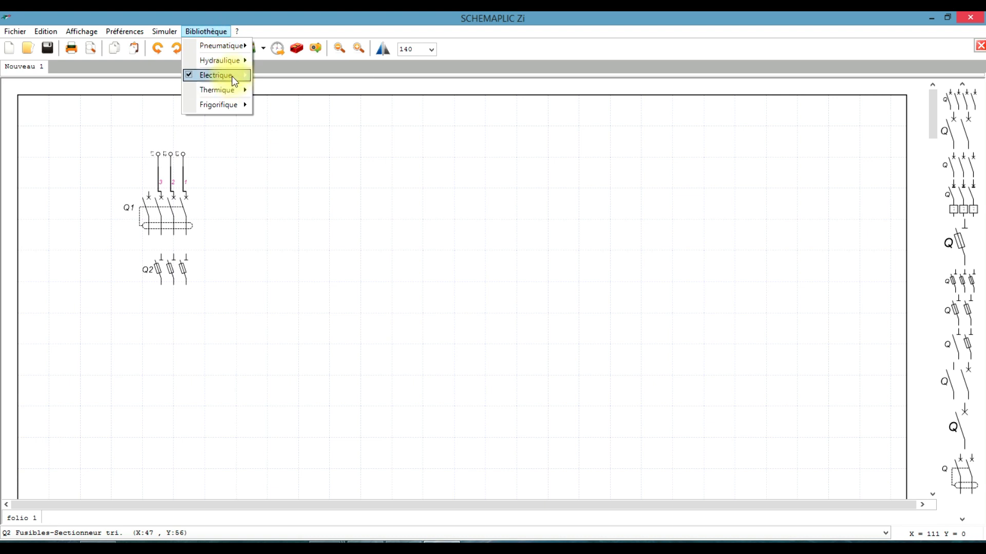
mouse_move(229, 76)
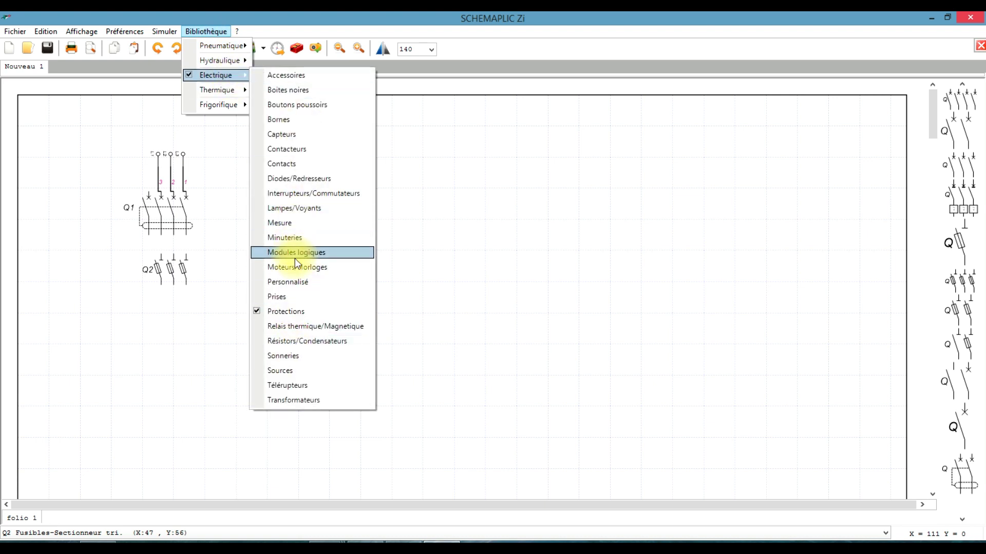
left_click(292, 148)
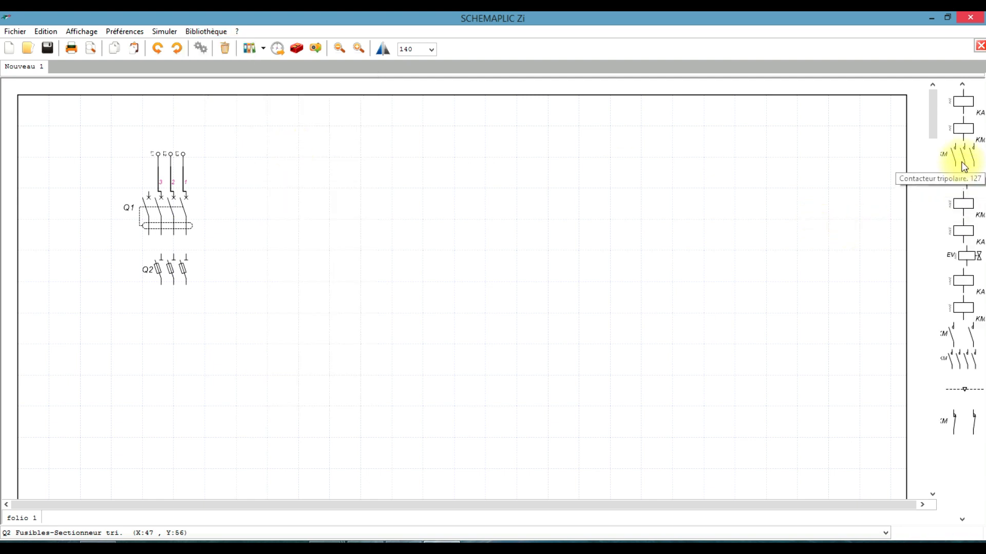
left_click_drag(960, 158, 174, 328)
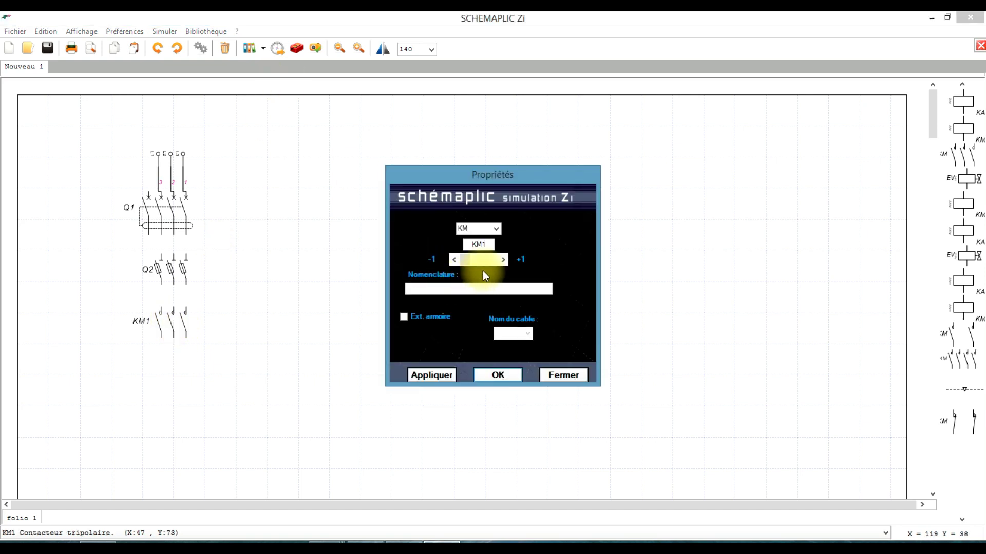
left_click(489, 374)
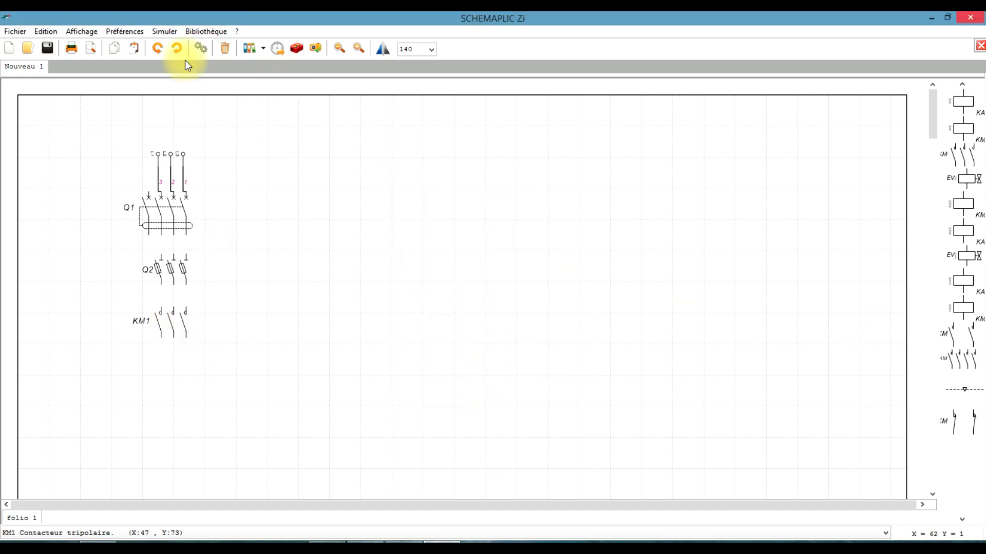
Step: Place a three-pole thermal relay from the electrical thermal/magnetic relays library just below contactor KM1, aligned with its poles
left_click(201, 33)
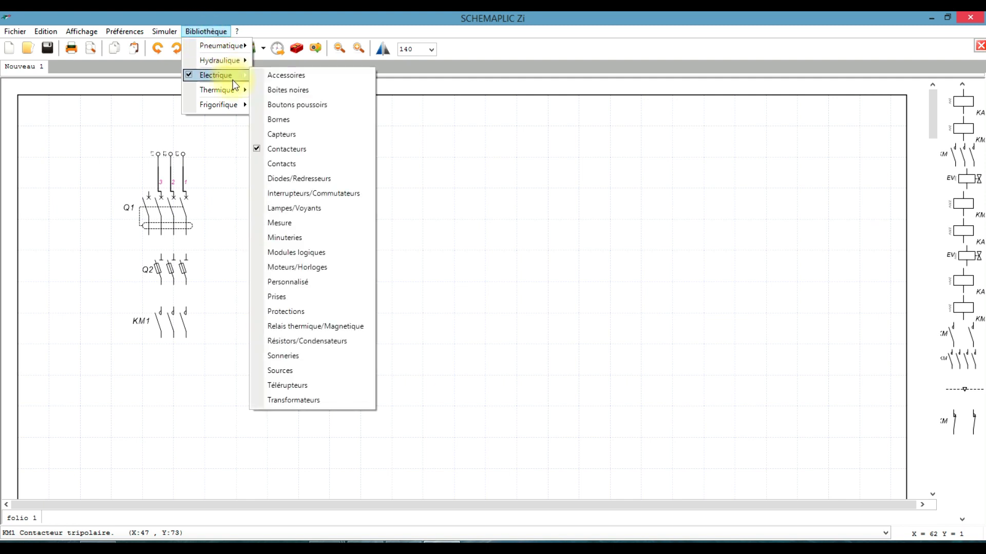
left_click(309, 327)
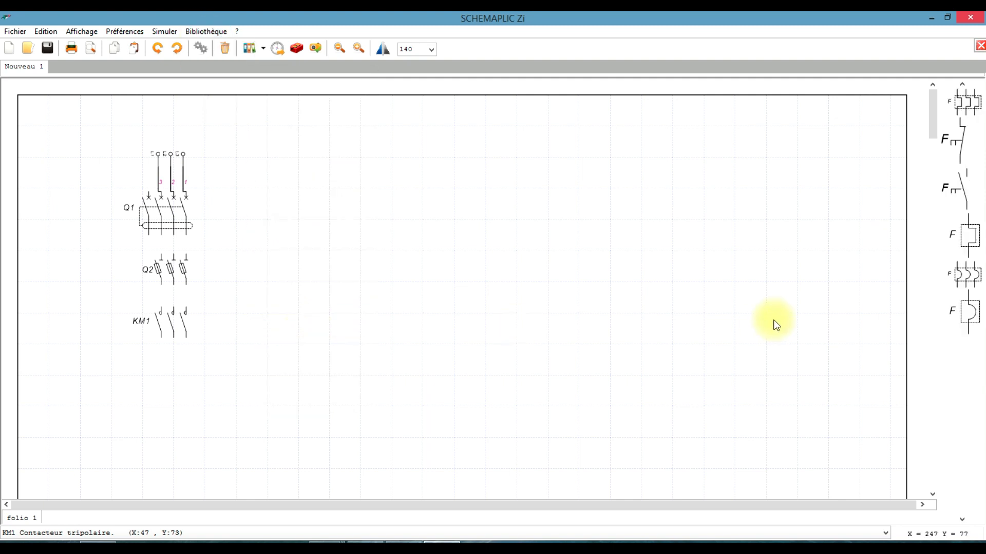
left_click_drag(964, 102, 174, 381)
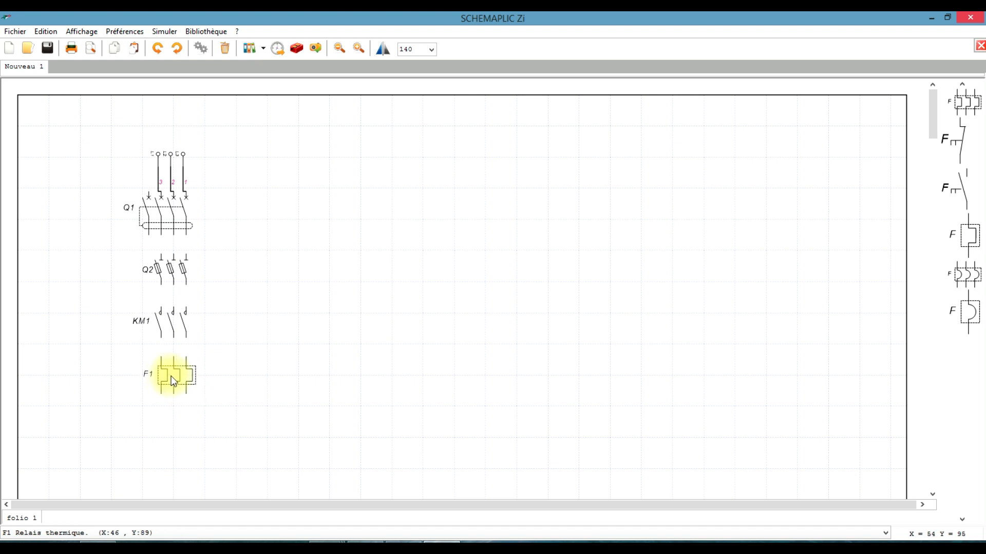
Step: Place a three-phase motor from the electrical Motors library just below the thermal relay, aligned with its three poles
left_click(208, 32)
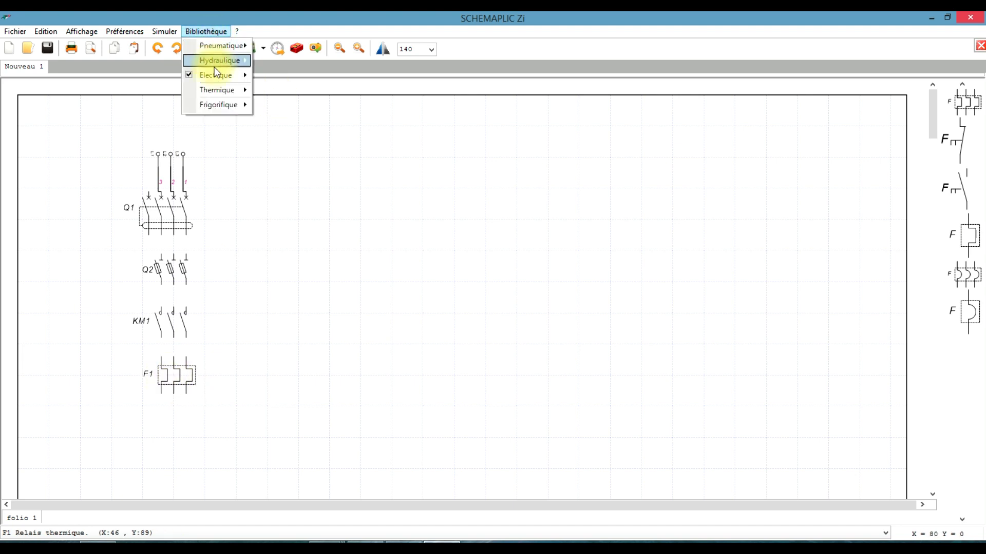
mouse_move(215, 77)
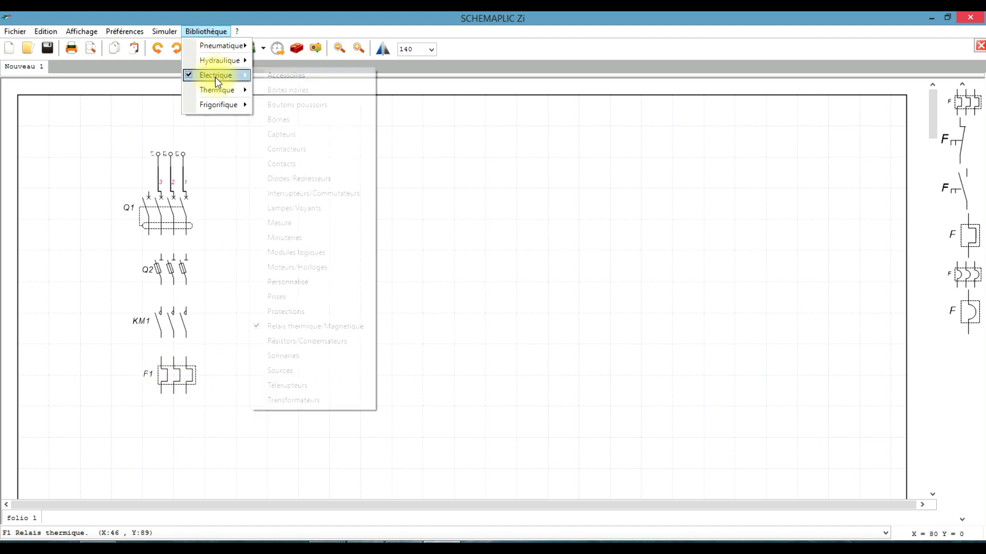
left_click(291, 268)
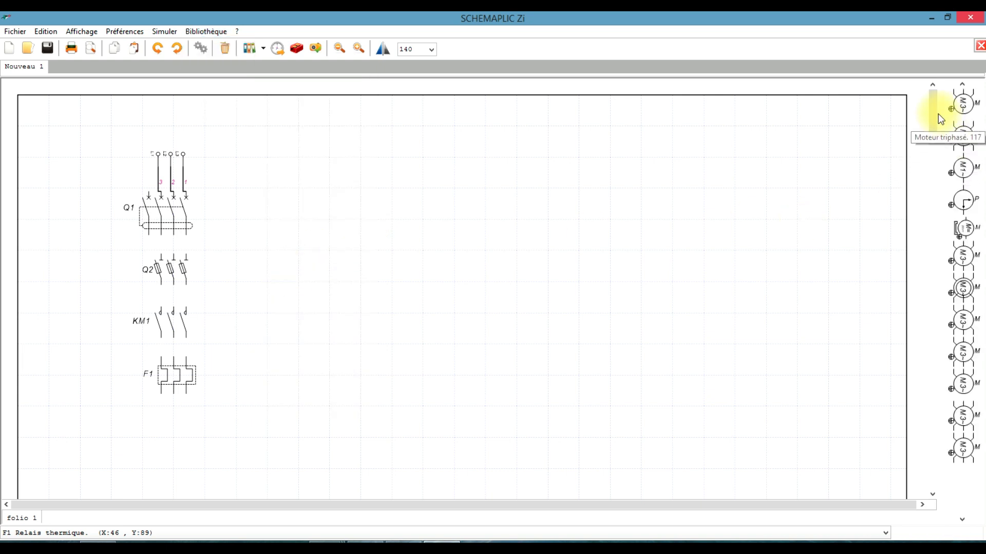
left_click_drag(964, 105, 174, 436)
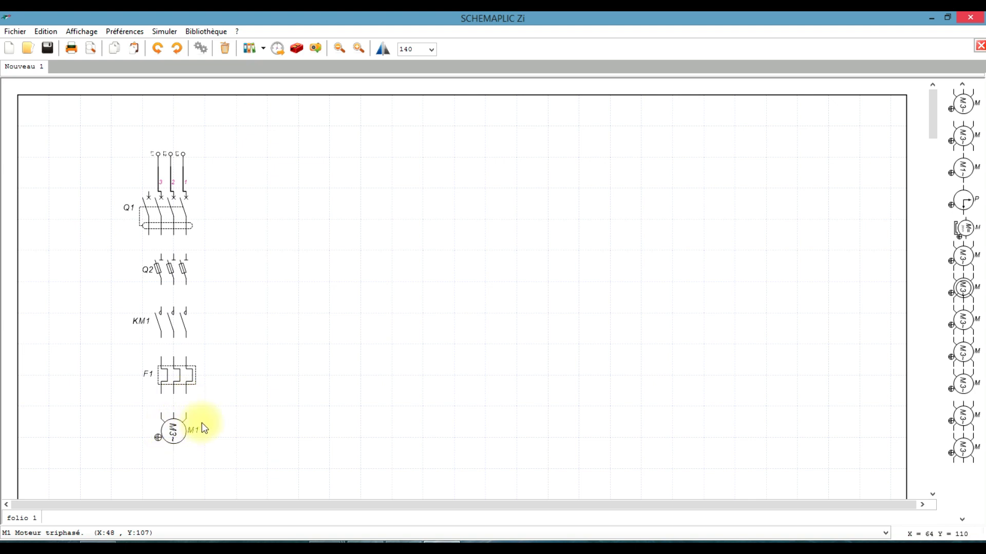
Step: Wire the rightmost phase from the differential breaker through the fused disconnector and contactor KM1 to the thermal relay
mouse_move(187, 233)
left_mouse_down()
mouse_move(189, 250)
mouse_move(188, 235)
left_mouse_up()
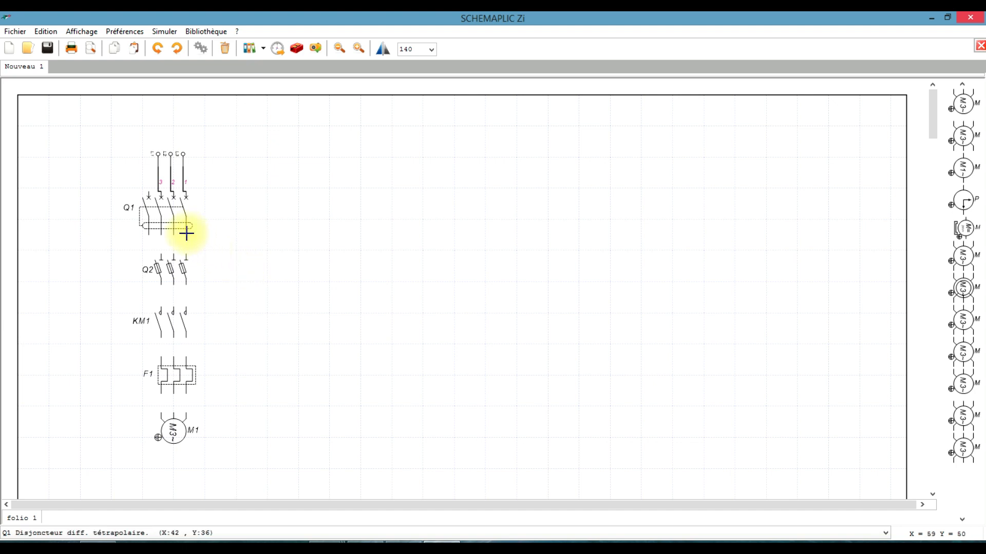
left_click_drag(187, 233, 189, 256)
left_click(187, 257)
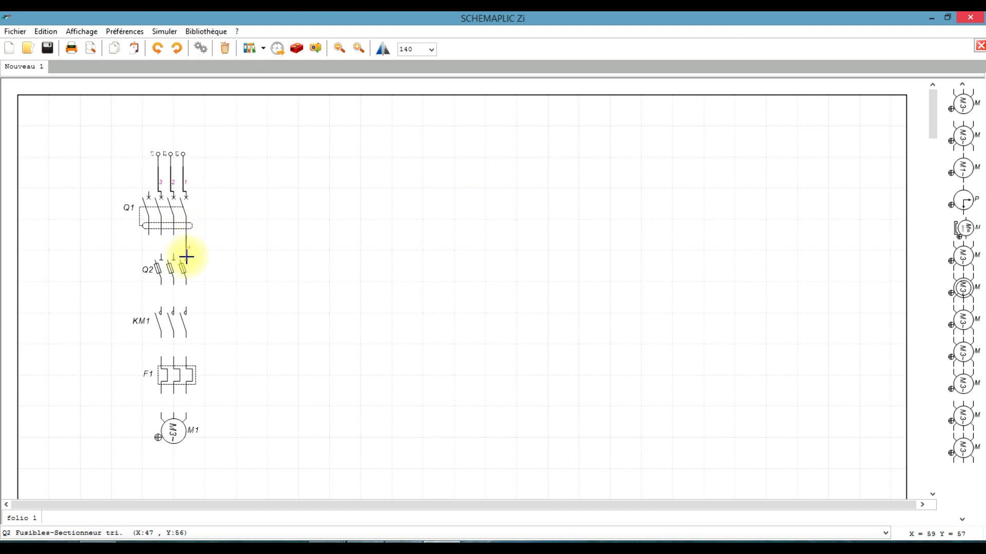
left_click_drag(185, 284, 188, 302)
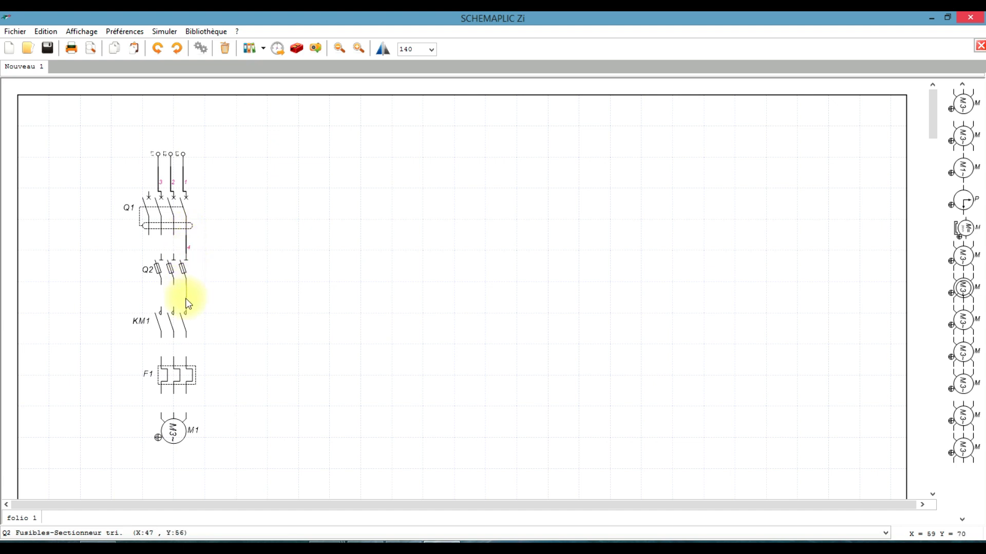
left_click(186, 309)
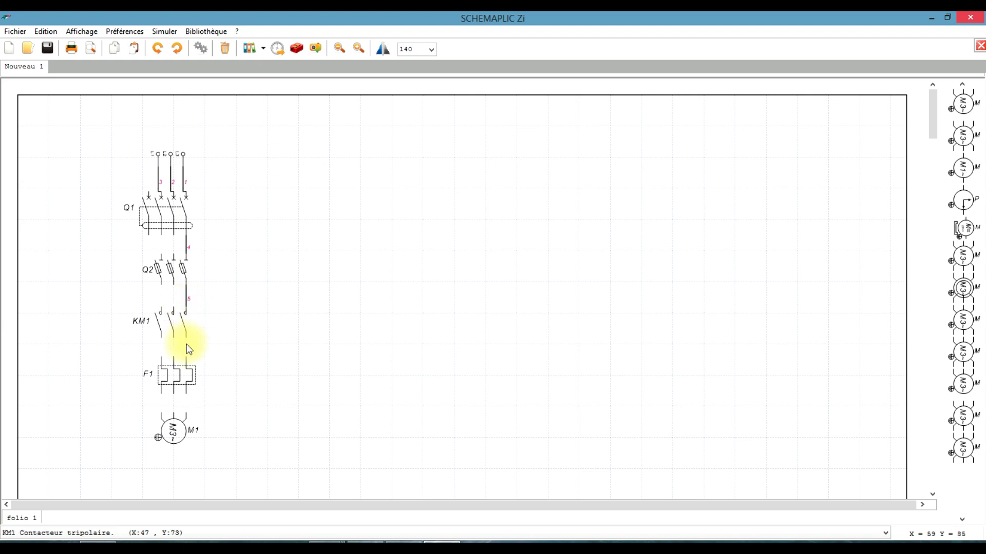
left_click_drag(186, 336, 189, 358)
left_click(186, 360)
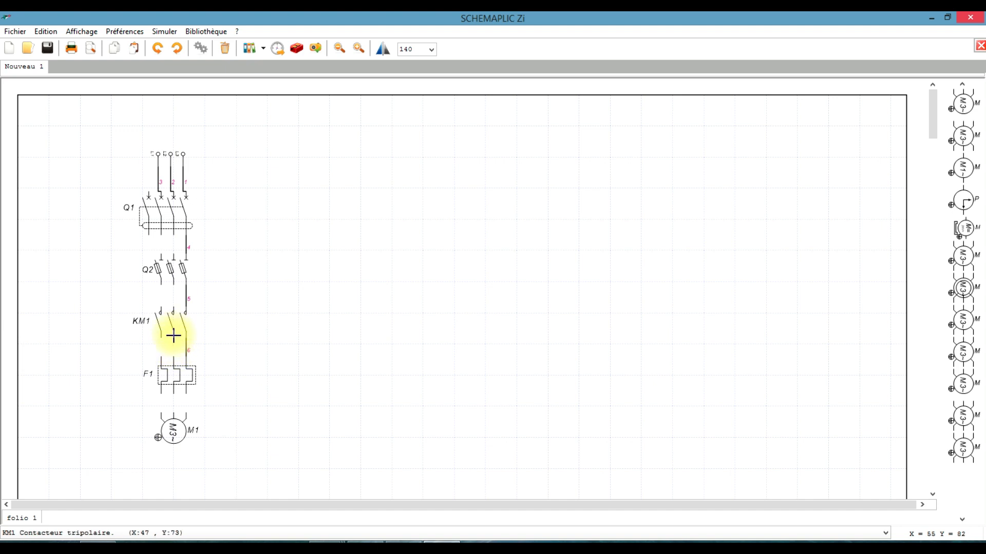
Step: Wire KM1's middle and left poles to the thermal relay, and link the left phase up through the disconnector to the differential breaker
left_click(174, 359)
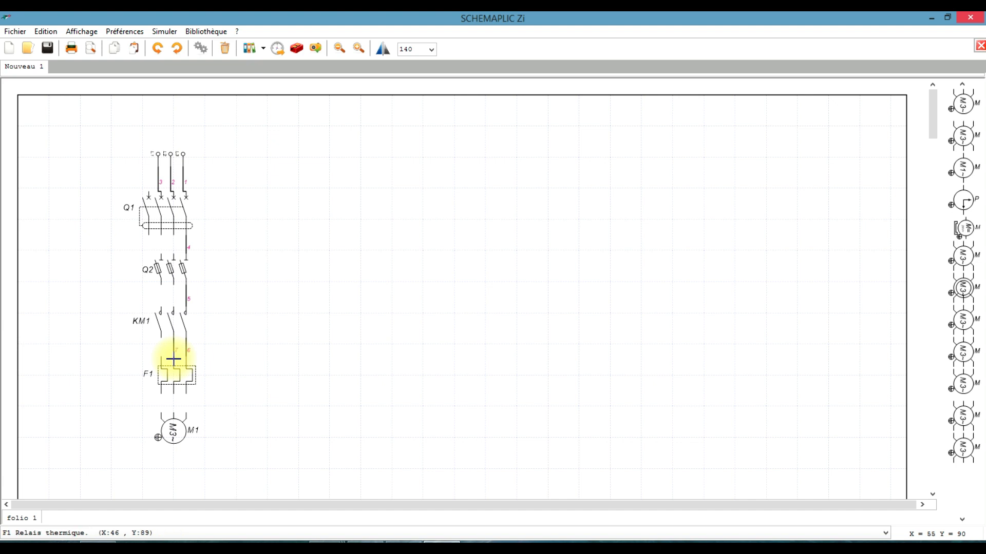
left_click(162, 336)
left_click(162, 359)
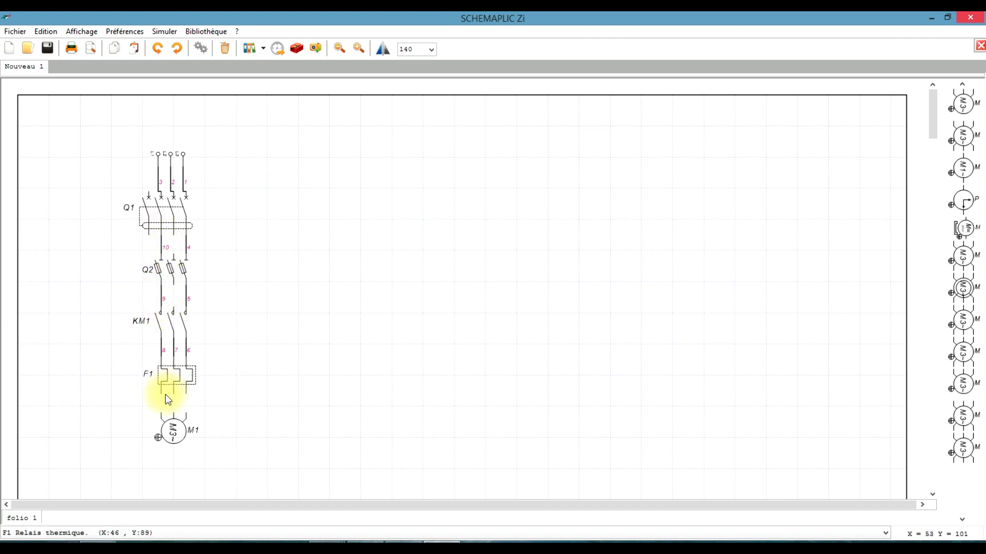
Step: Wire the thermal relay's three lower poles to the three terminals of the motor
left_click_drag(162, 400, 161, 414)
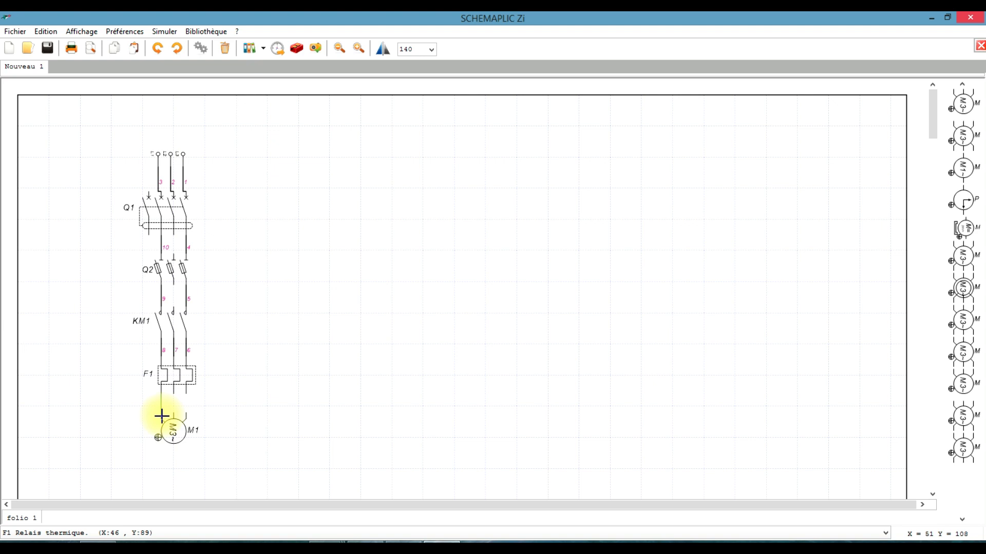
mouse_move(173, 398)
left_mouse_down()
mouse_move(173, 413)
mouse_move(187, 412)
left_mouse_up()
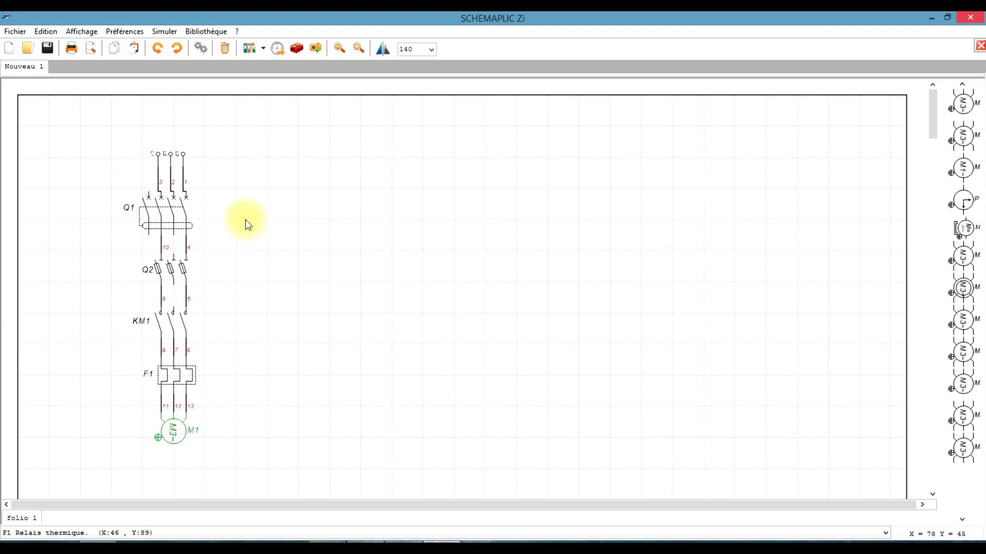
Step: Following the PDF diagram, place two two-pole circuit breakers from the electrical Protections library one above the other, right of the power circuit
left_click(404, 543)
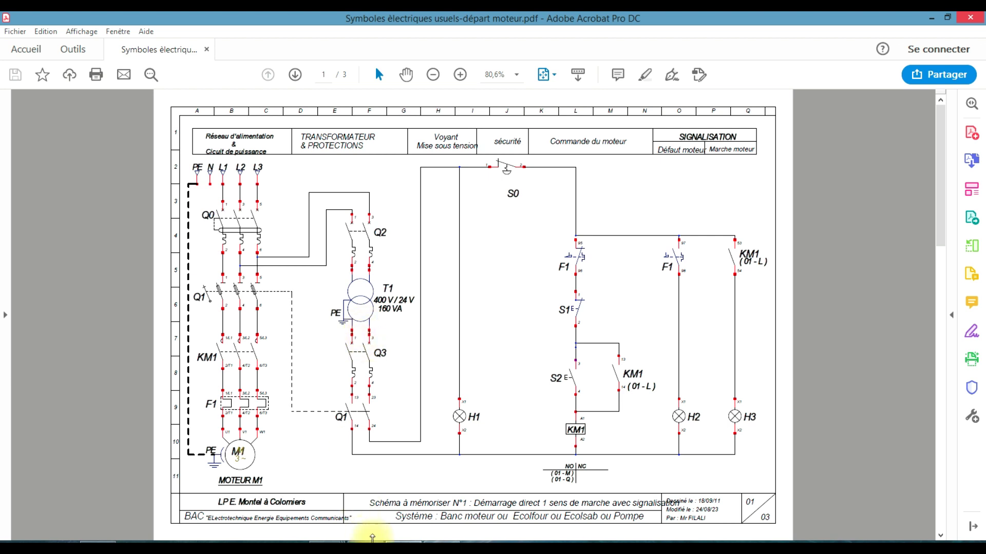
left_click(436, 543)
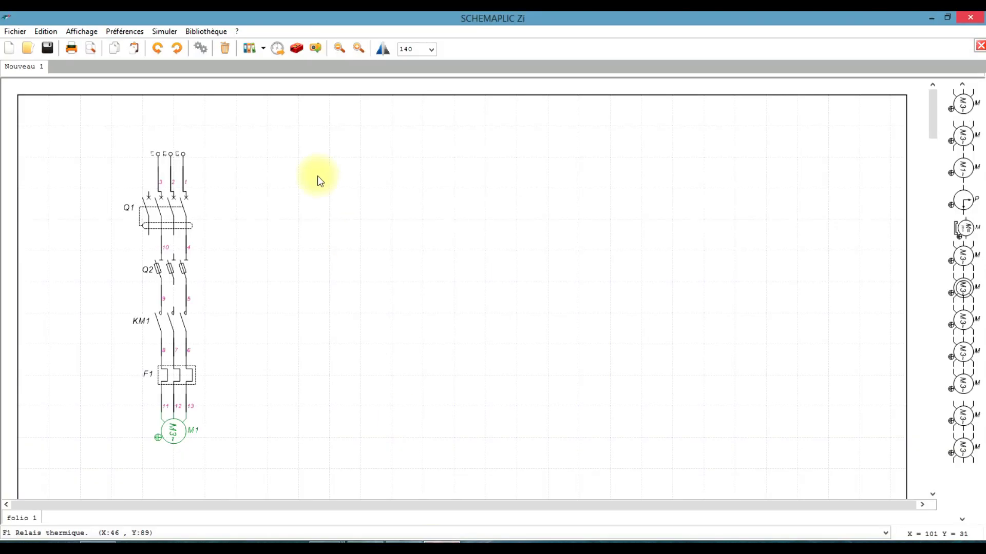
left_click(207, 32)
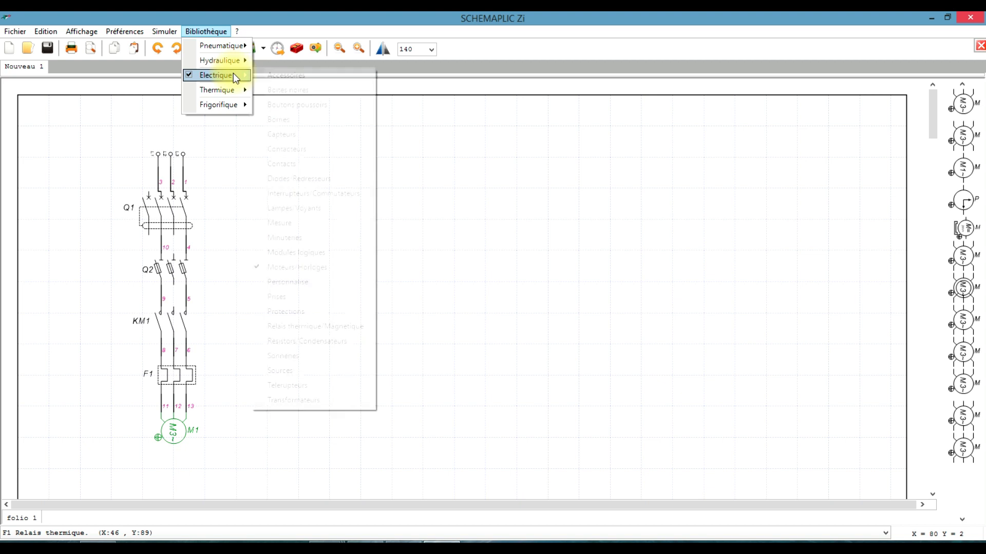
mouse_move(233, 73)
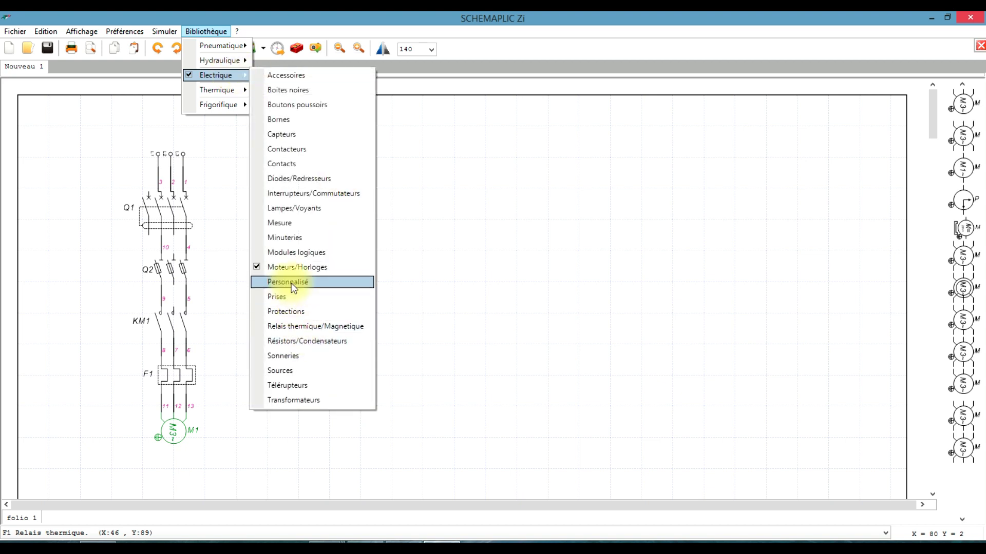
left_click(295, 312)
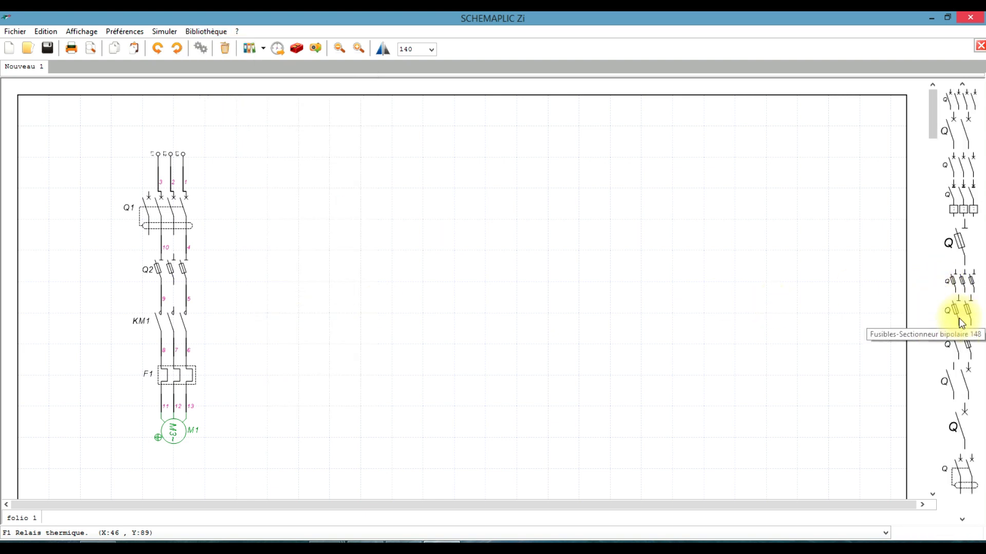
left_click(408, 542)
key("alt+Tab")
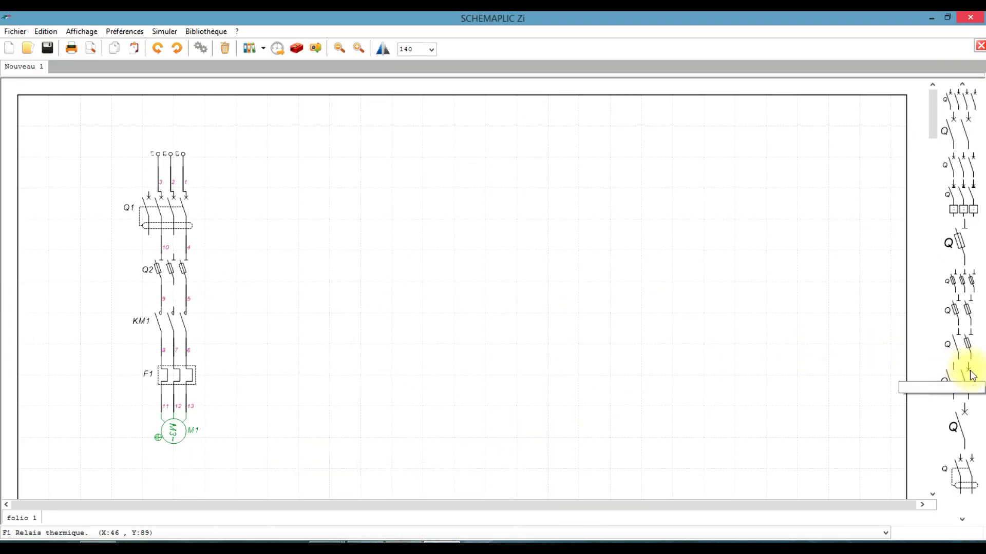
left_click_drag(957, 133, 293, 237)
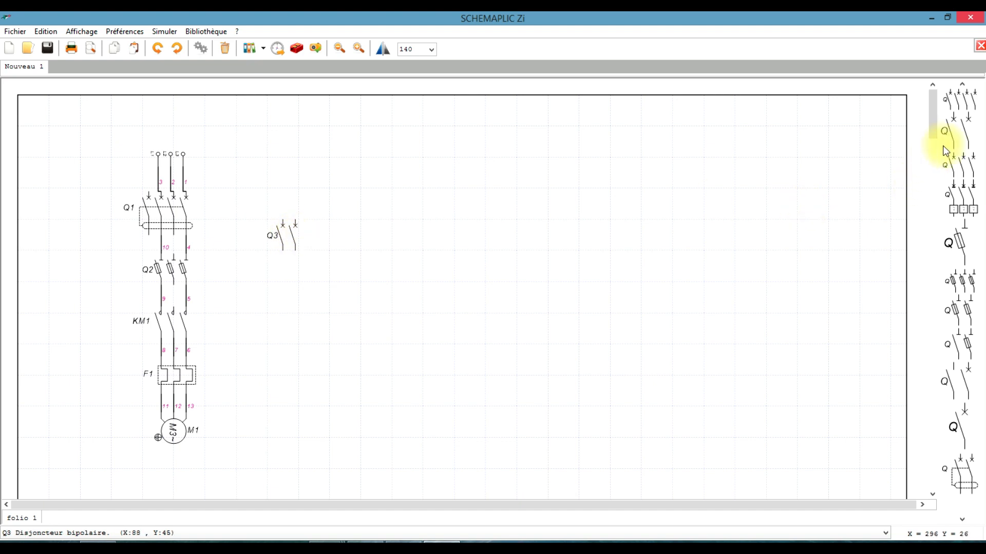
left_click_drag(956, 129, 288, 373)
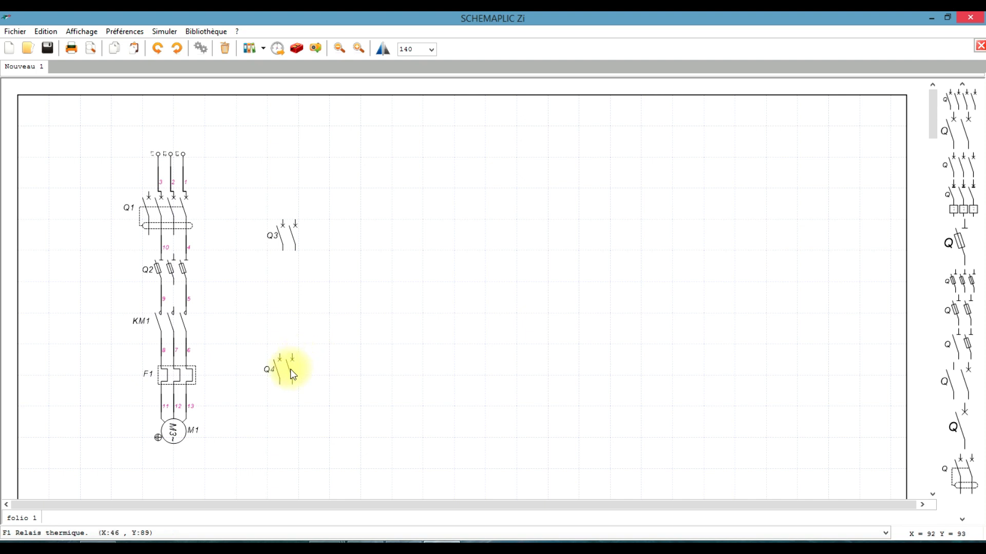
Step: Place a 400/24V transformer from the electrical Transformers library between the two two-pole circuit breakers
left_click(200, 33)
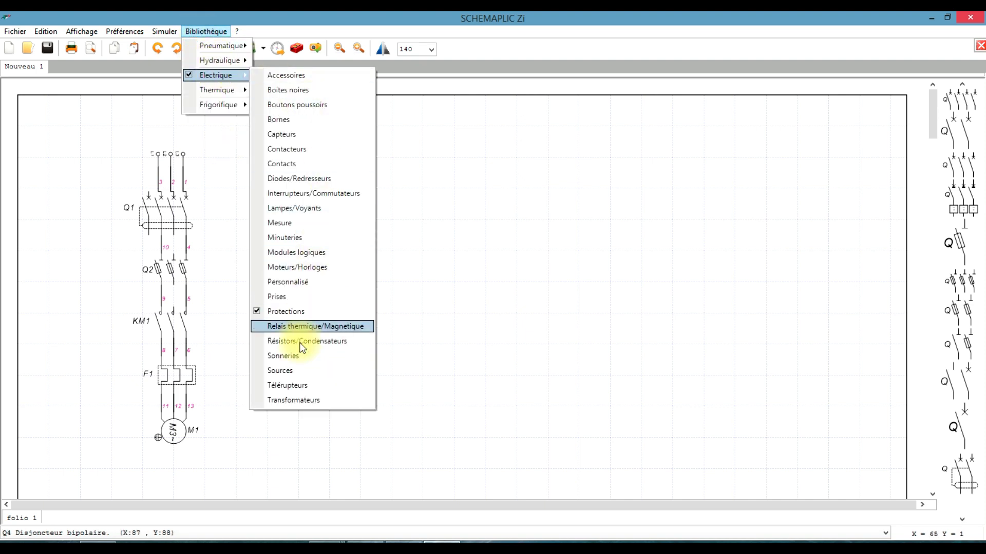
left_click(293, 400)
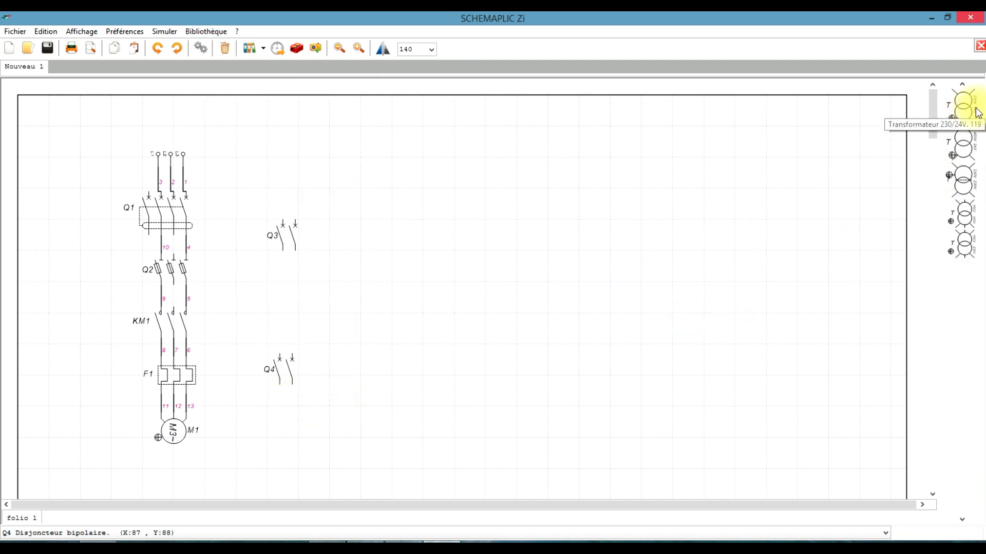
left_click_drag(968, 147, 300, 297)
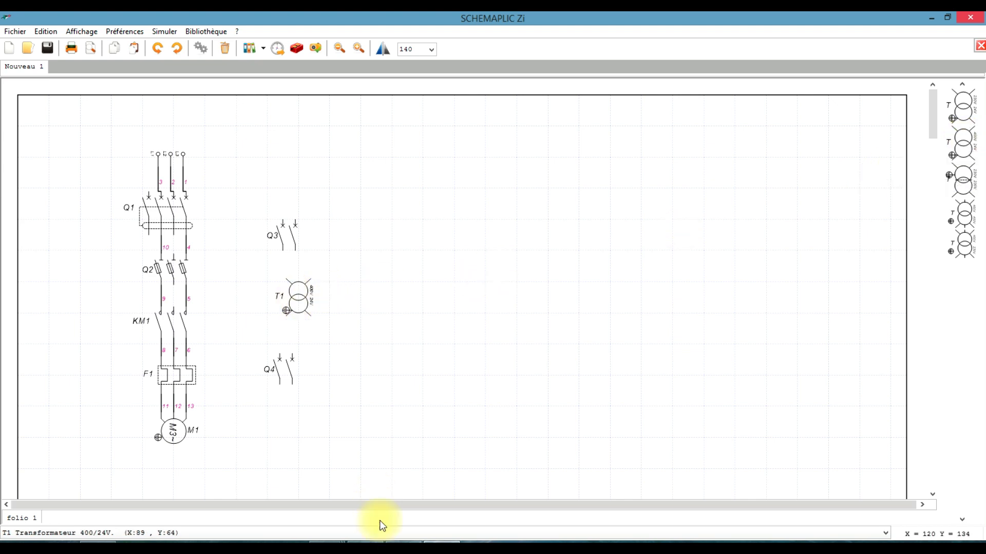
Step: Following the PDF diagram, wire both poles of breaker Q3 to transformer T1's primary and T1's secondary to the two poles of breaker Q4
left_click(403, 546)
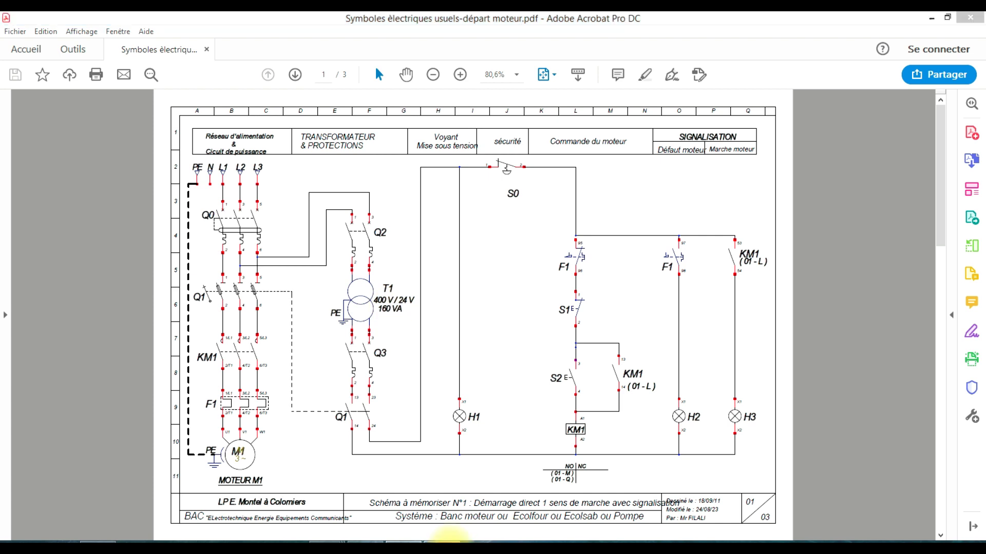
left_click(449, 545)
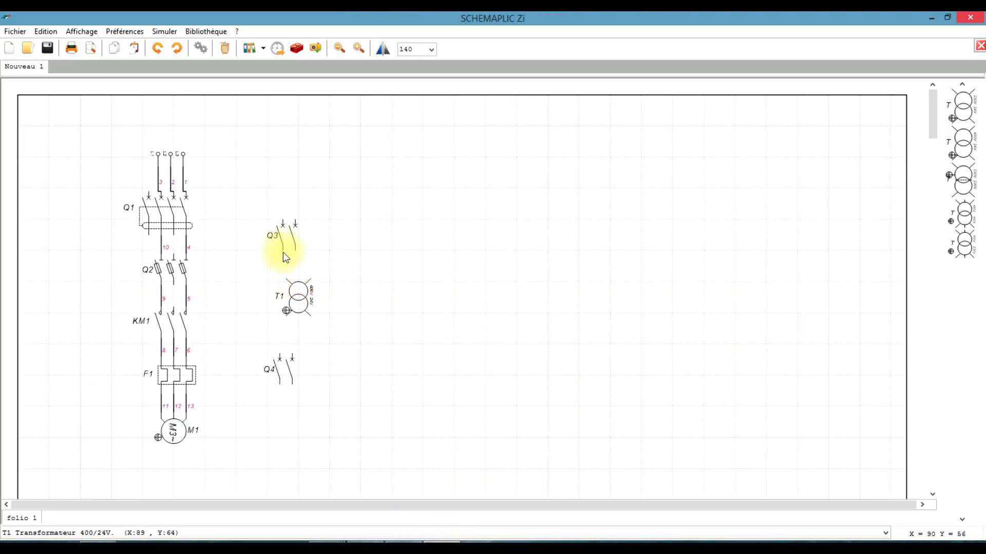
left_click_drag(283, 249, 310, 279)
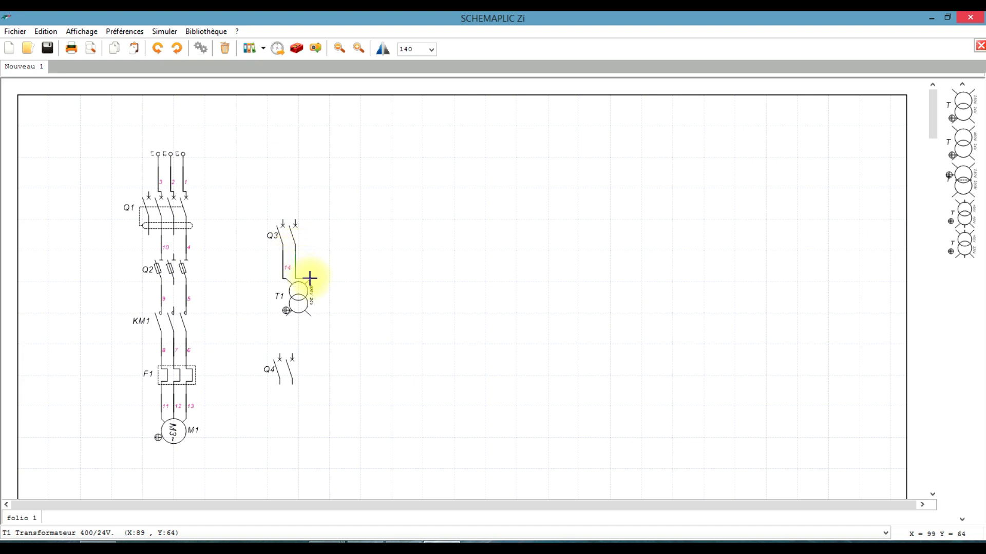
left_click_drag(286, 311, 280, 354)
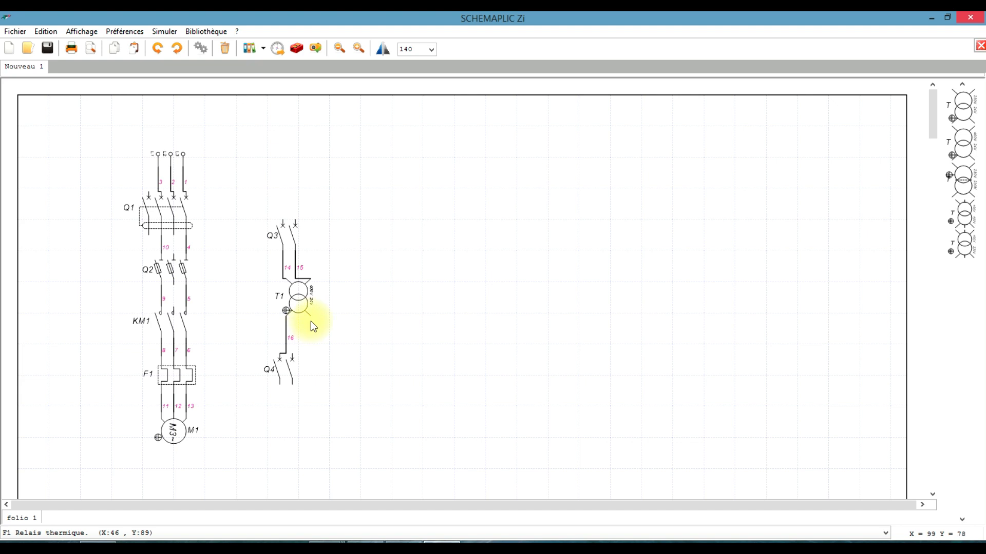
left_click_drag(311, 315, 291, 354)
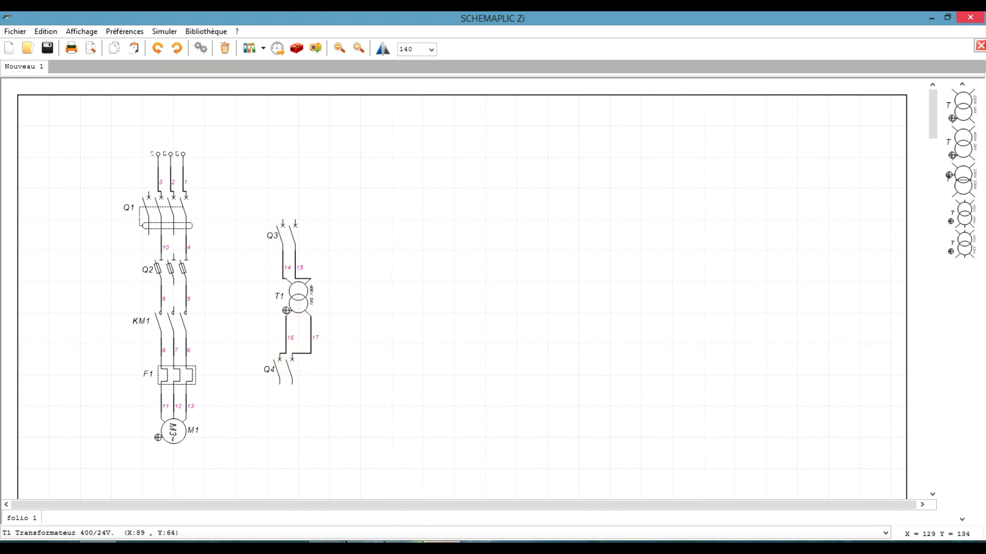
Step: Following the PDF diagram, wire the middle phase between Q1 and Q2 to Q3's left upper terminal, shifting Q3 right and bending the wire around it
left_click(404, 549)
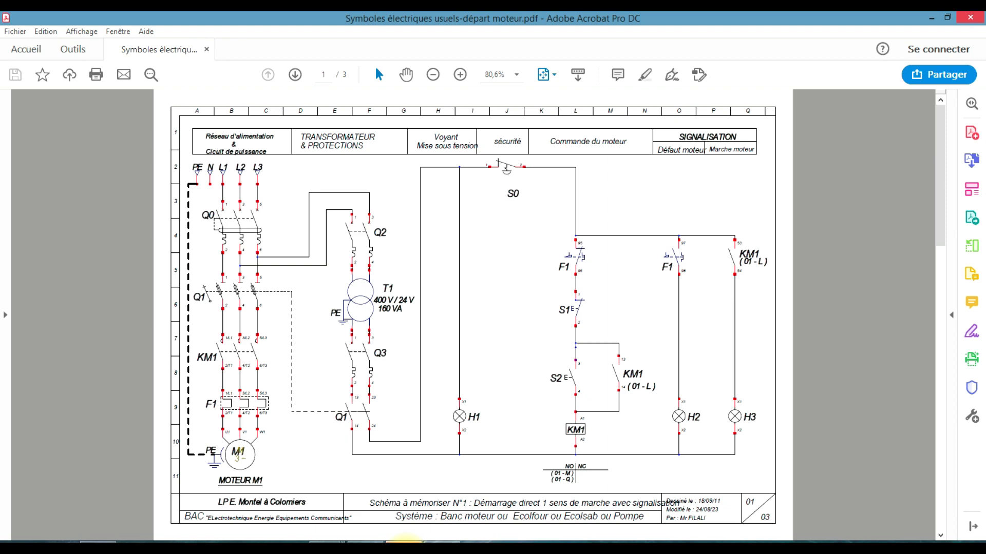
left_click(404, 548)
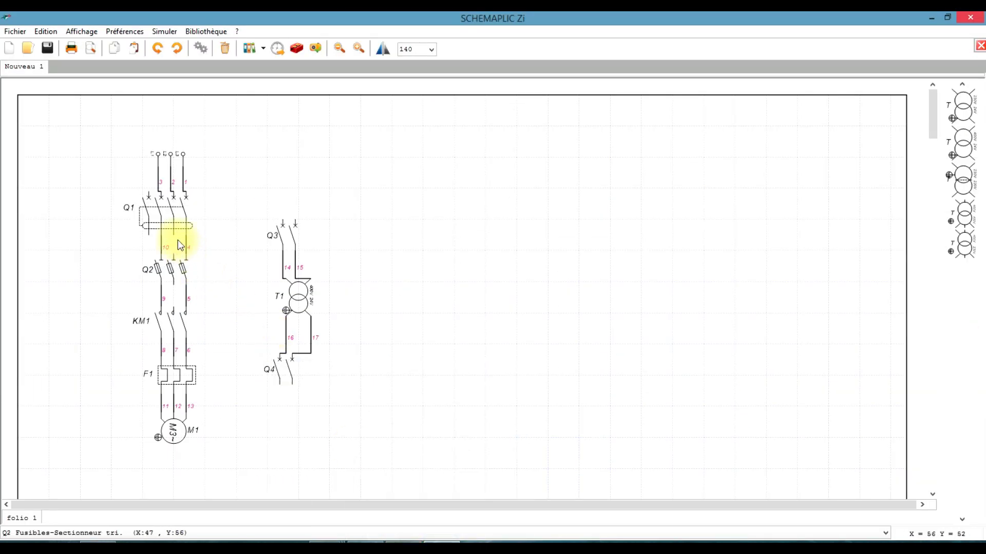
mouse_move(174, 255)
left_mouse_down()
mouse_move(175, 231)
mouse_move(286, 218)
mouse_move(249, 226)
mouse_move(248, 241)
left_mouse_up()
left_click(294, 245)
left_click_drag(291, 239, 313, 242)
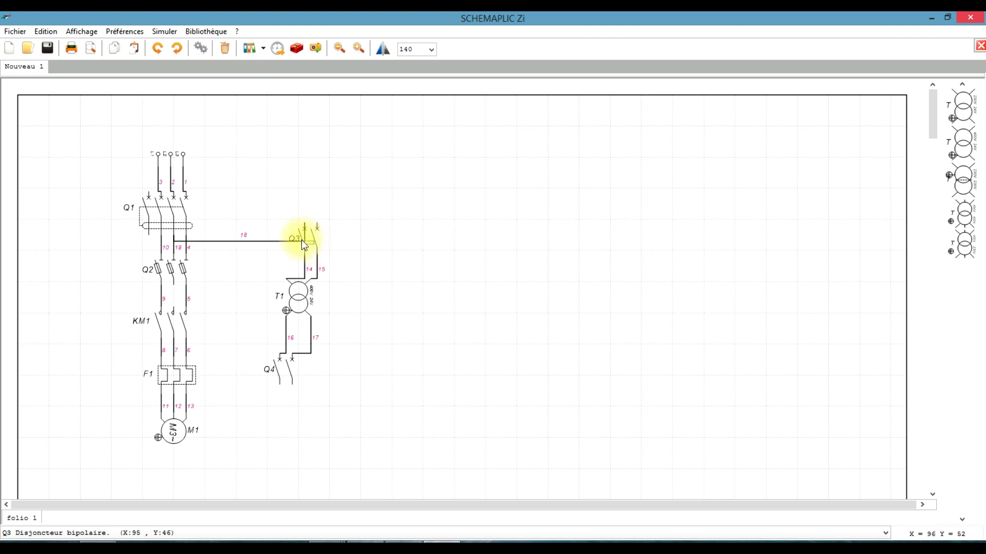
left_click(302, 239)
left_click_drag(304, 238, 260, 234)
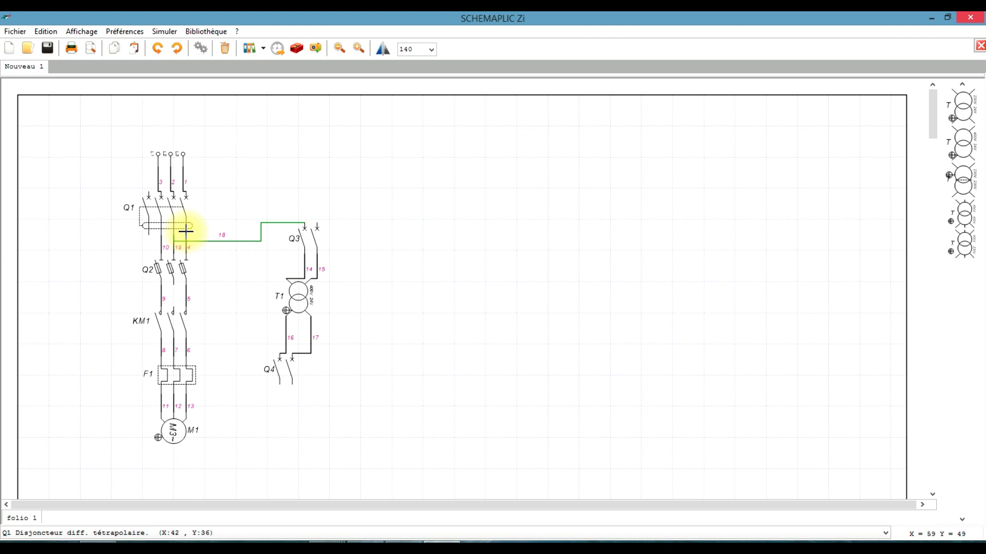
Step: Wire the right phase below Q1 to Q3's right upper terminal and route both supply wires over Q3 without crossing
left_click_drag(185, 231, 314, 223)
left_click_drag(241, 224, 307, 233)
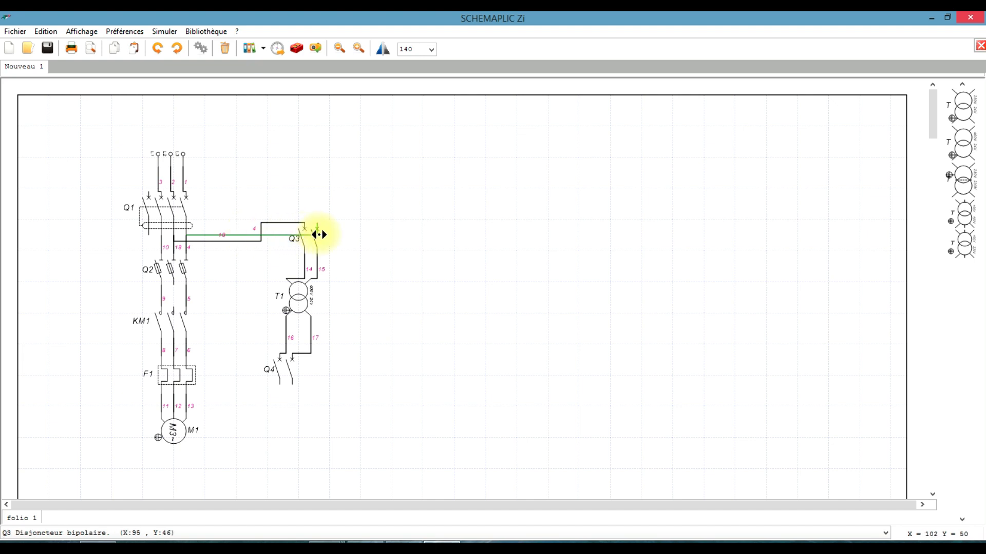
left_click_drag(265, 234, 271, 211)
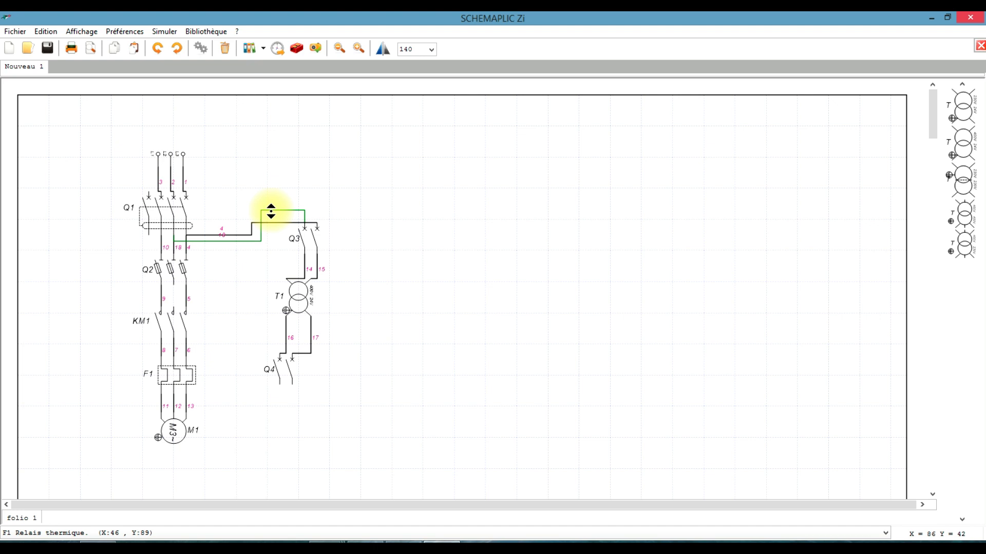
left_click_drag(276, 224, 278, 204)
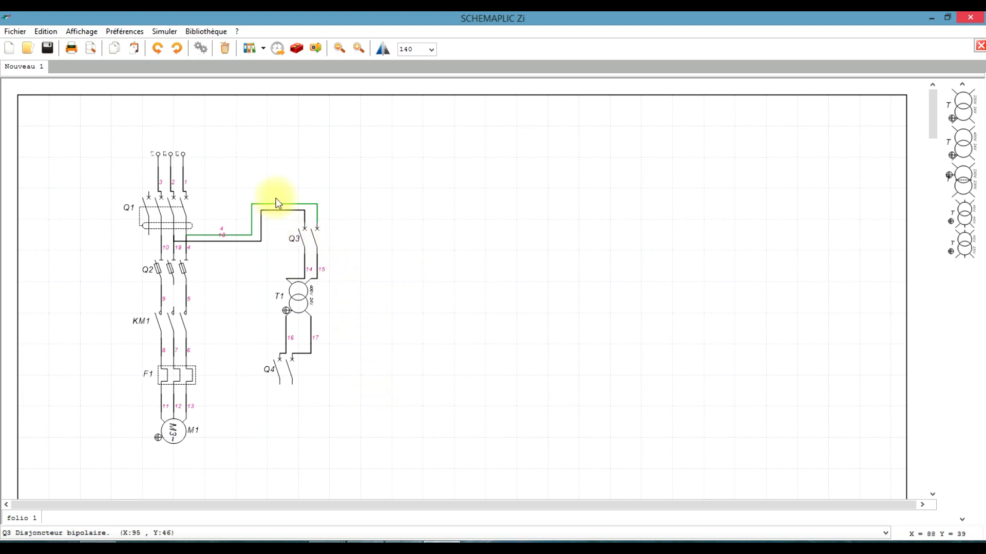
Step: Move Q3, T1 and Q4 together higher on the sheet and raise both supply wires so they pass above Q3 again
left_click_drag(250, 198, 372, 406)
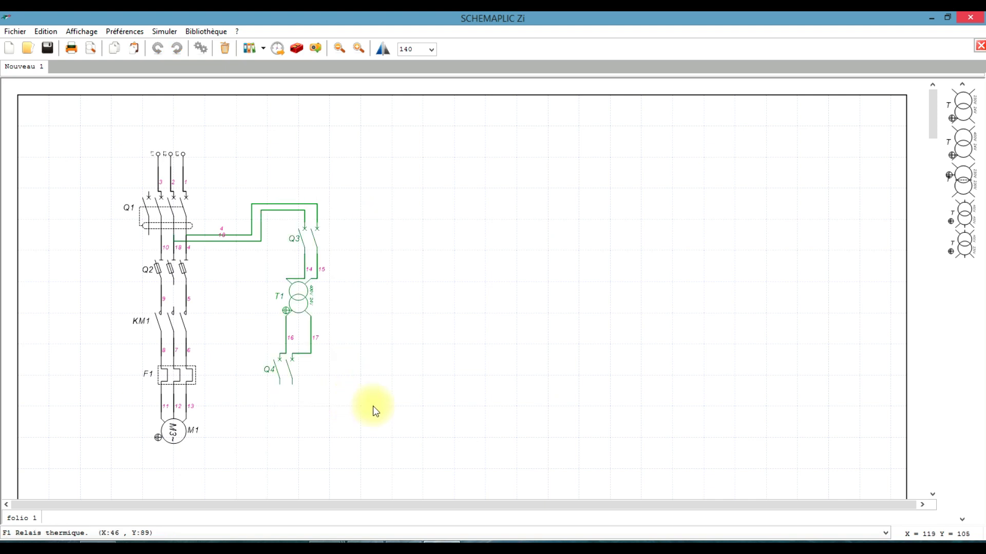
left_click_drag(299, 307, 298, 264)
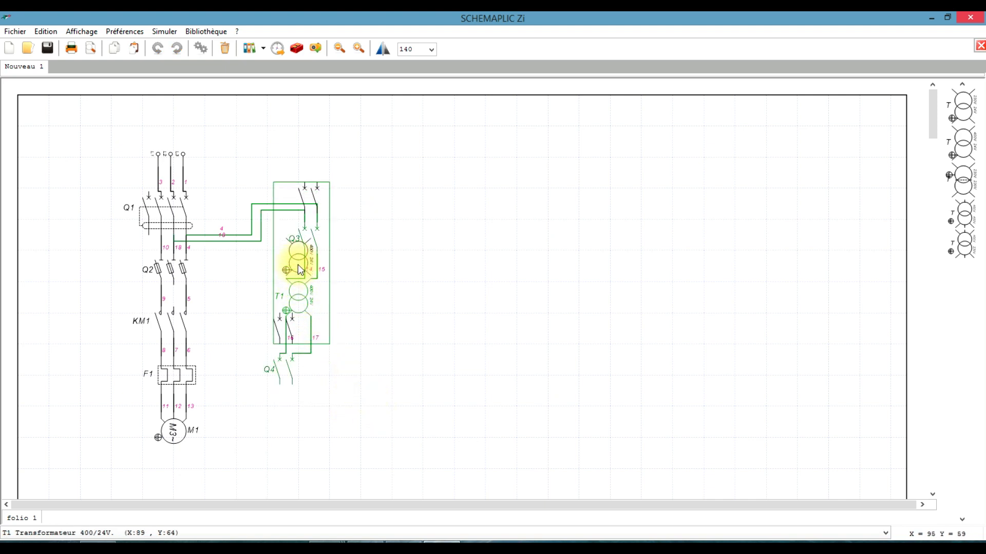
left_click(276, 204)
left_click_drag(275, 205, 273, 169)
left_click_drag(276, 210, 275, 179)
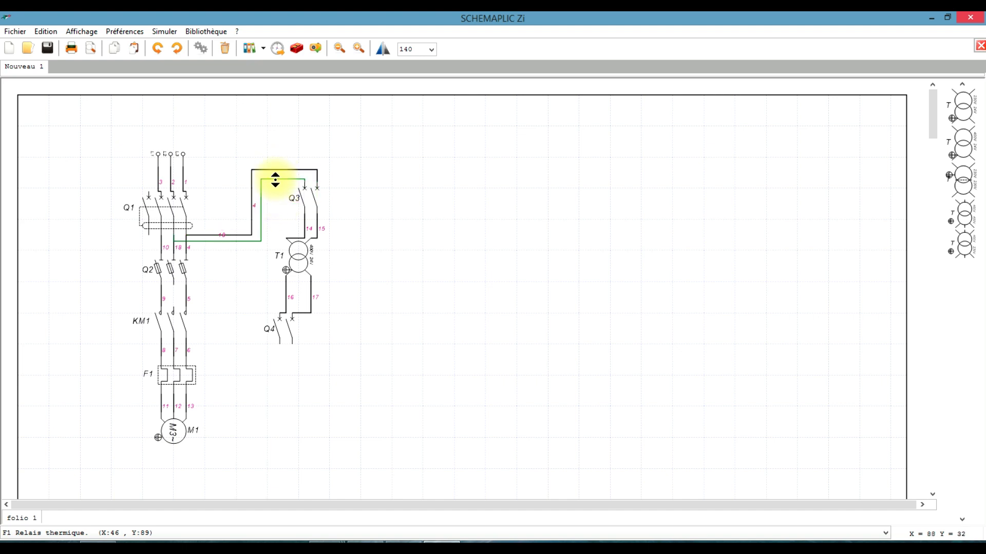
left_click(372, 291)
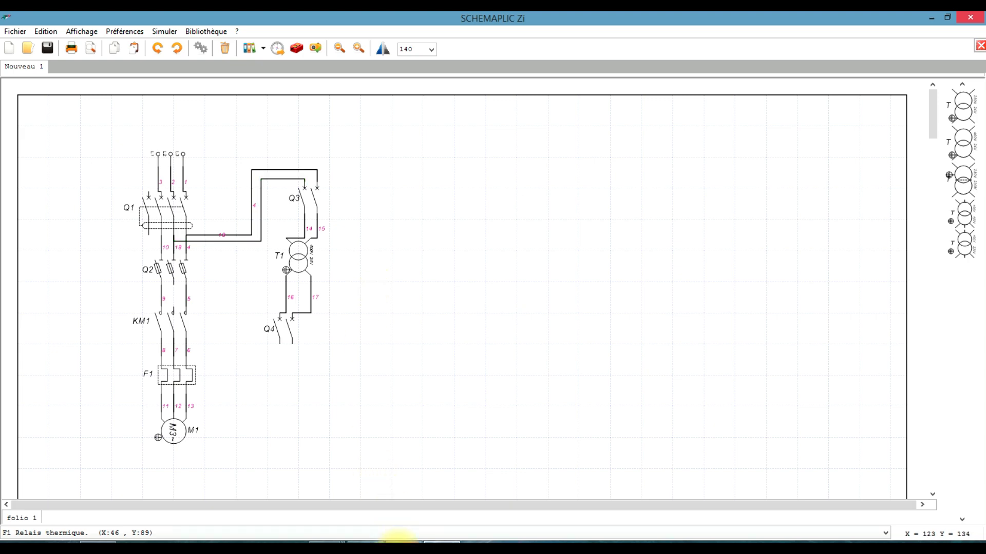
Step: Following the PDF diagram, place the two-pole pre-break contacts from the electrical Contacts library below Q4, labelled Q1, and wire both poles to Q4
left_click(399, 540)
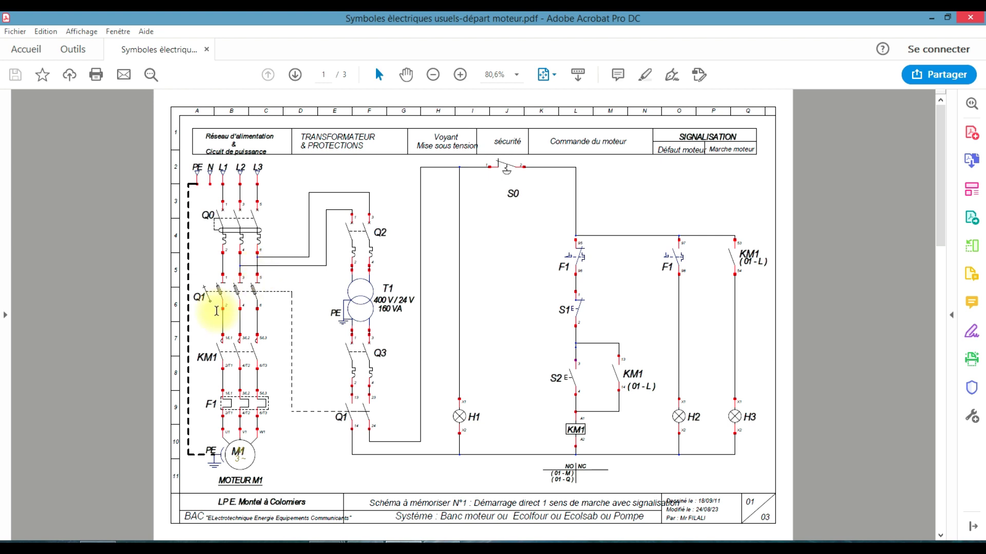
left_click(439, 542)
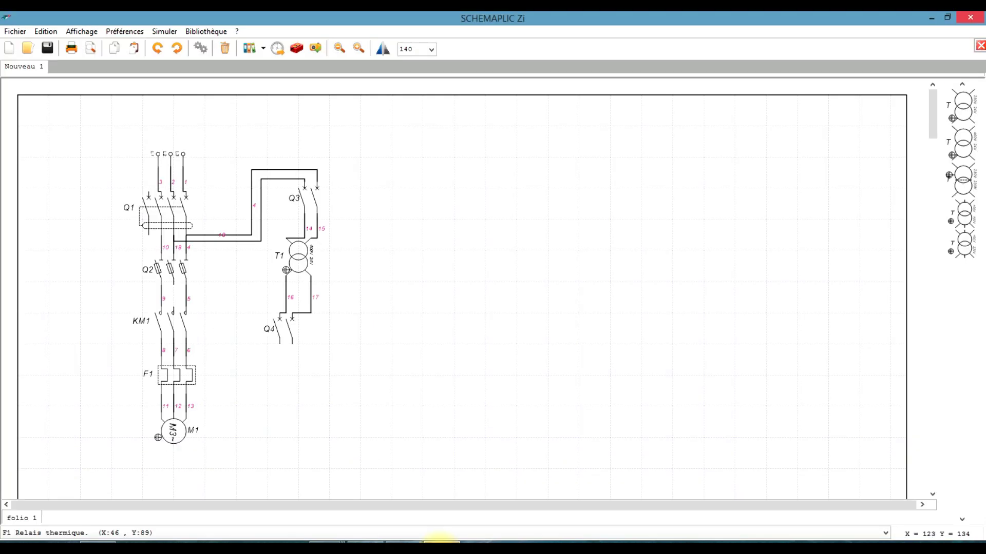
left_click(206, 32)
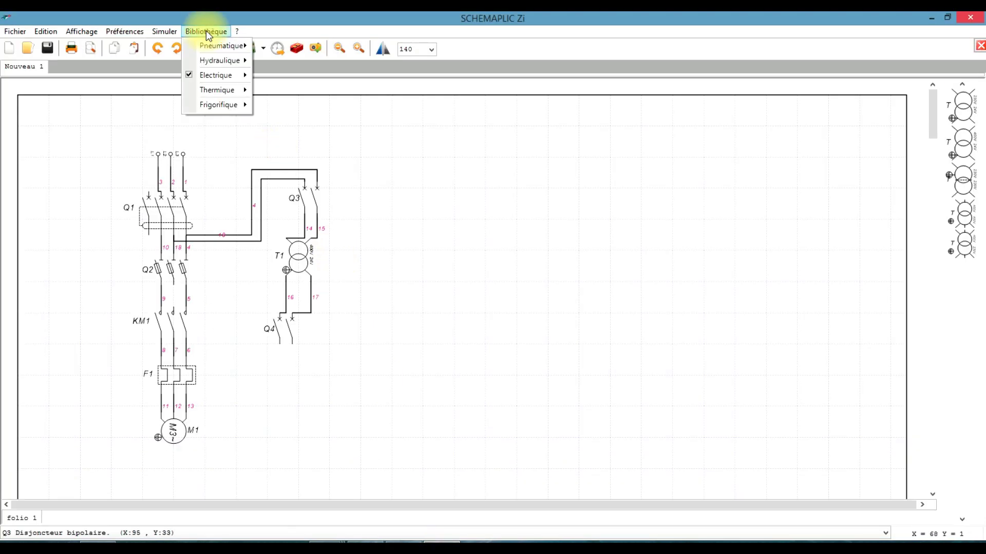
mouse_move(224, 77)
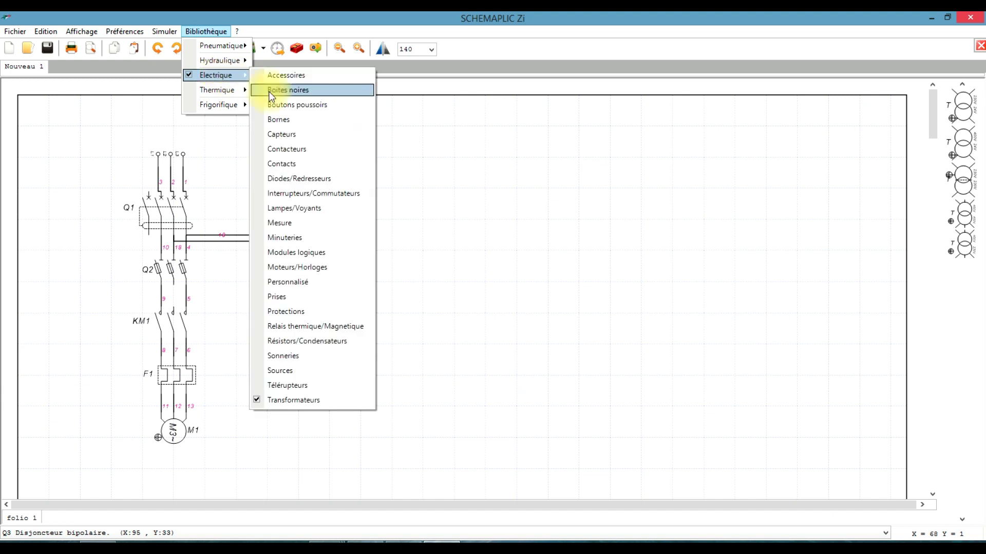
left_click(281, 163)
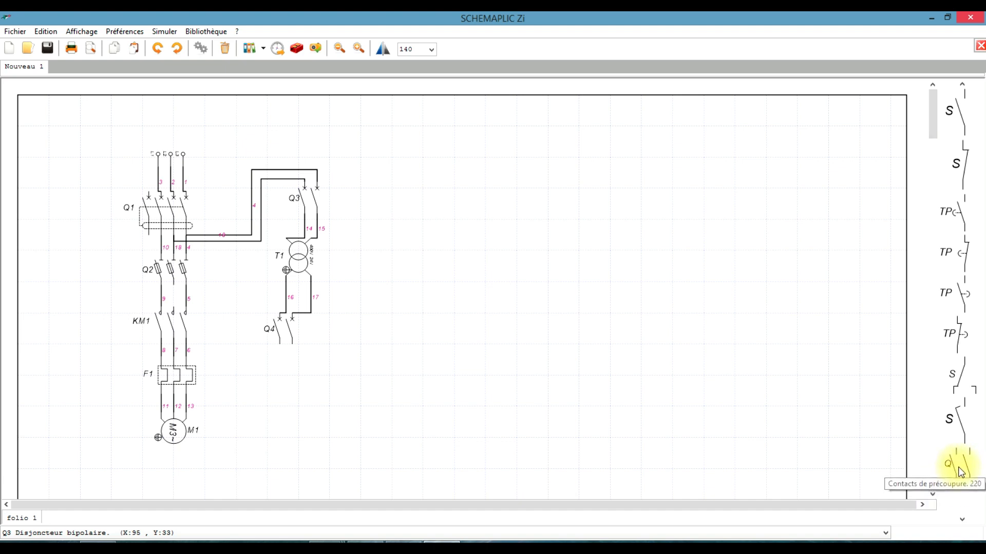
left_click_drag(960, 472, 286, 369)
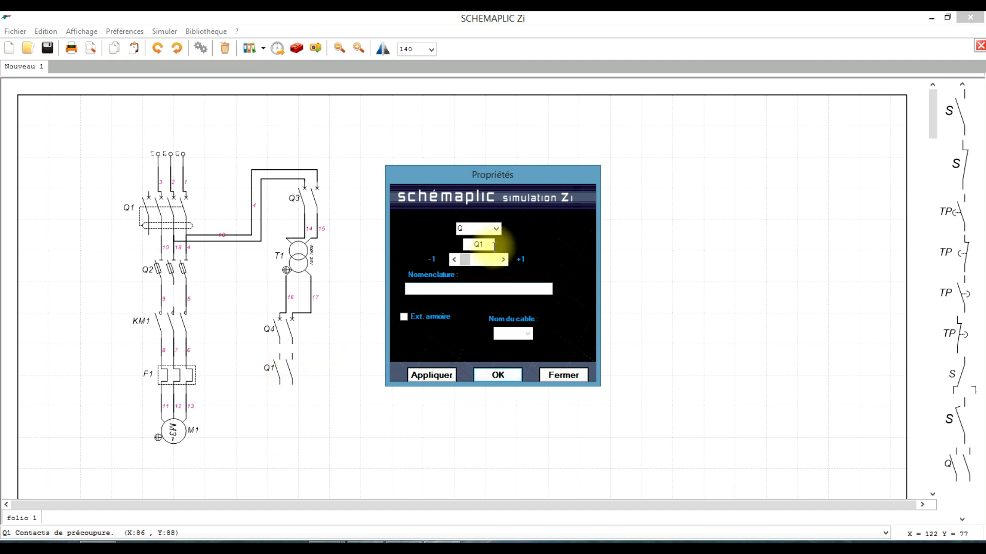
left_click(498, 377)
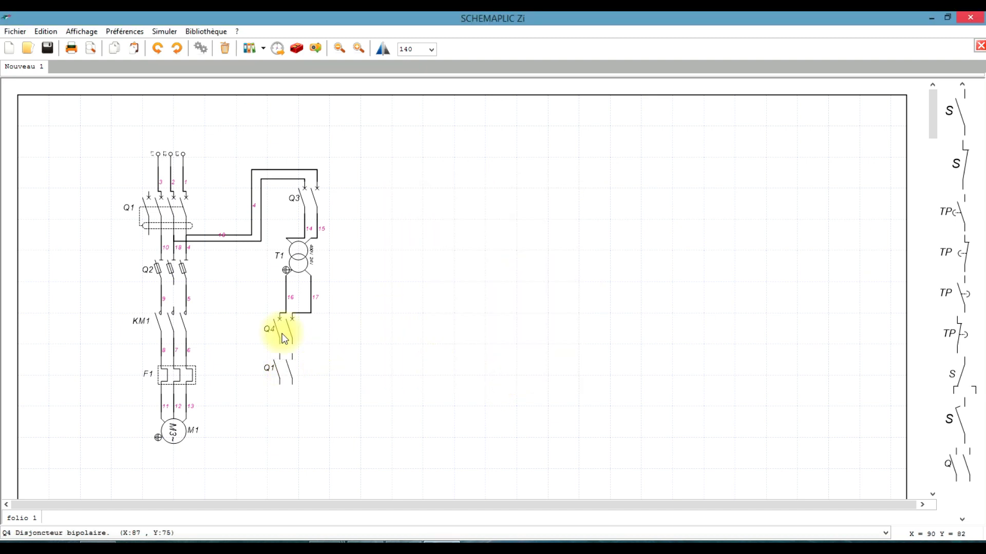
mouse_move(279, 343)
left_mouse_down()
mouse_move(279, 355)
mouse_move(292, 348)
left_mouse_up()
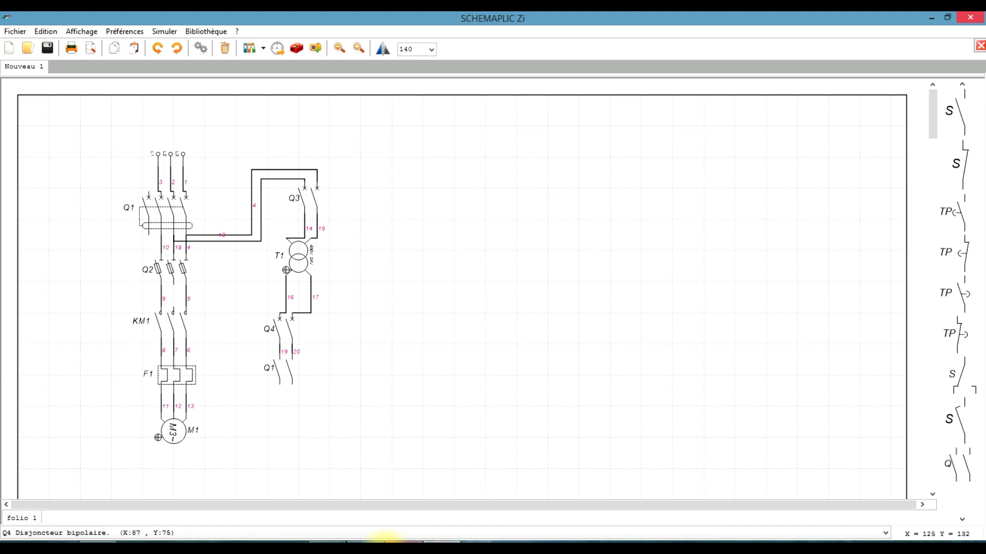
Step: Following the PDF diagram, place three indicator lamps from the electrical Lampes/Voyants library: one right of the transformer circuit, two at the sheet's lower right
left_click(391, 542)
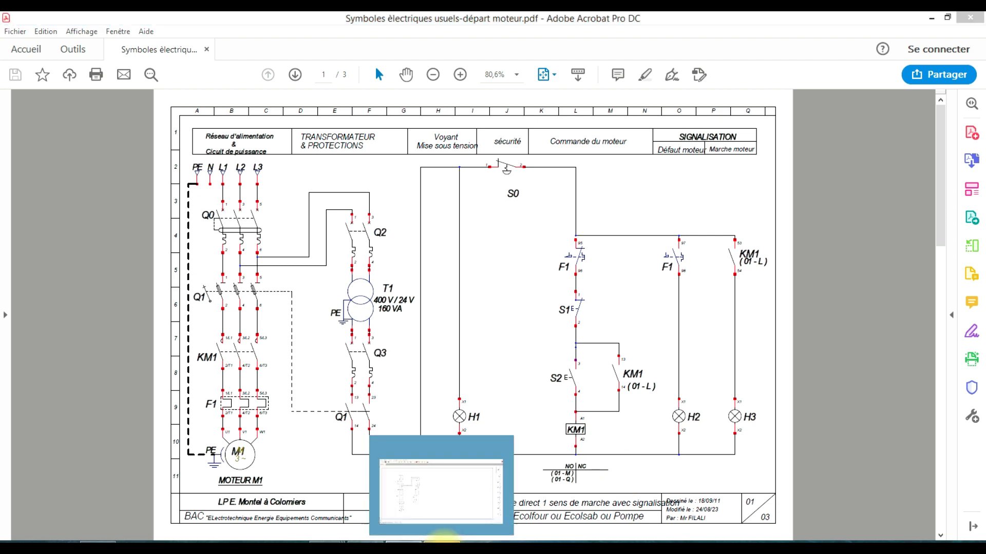
left_click(442, 539)
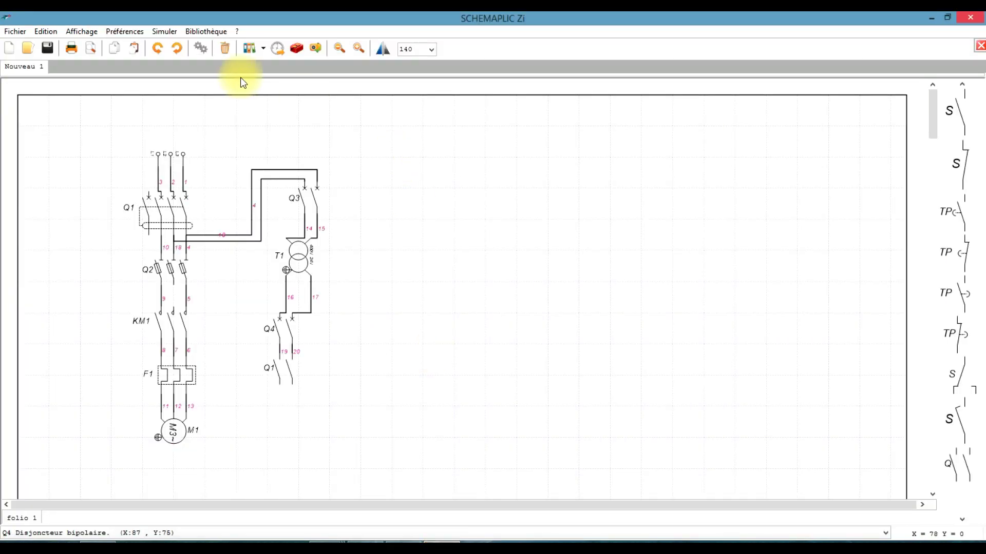
left_click(221, 33)
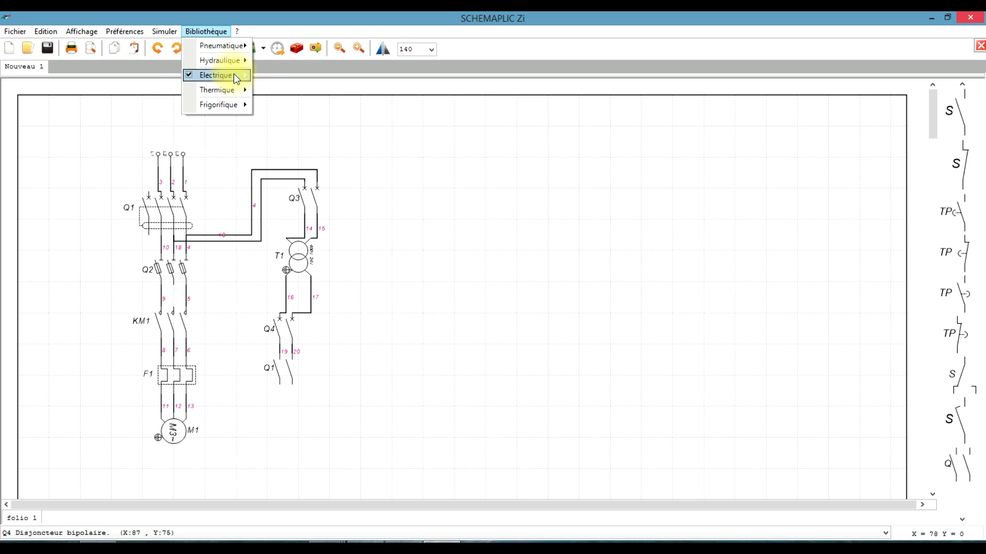
mouse_move(233, 75)
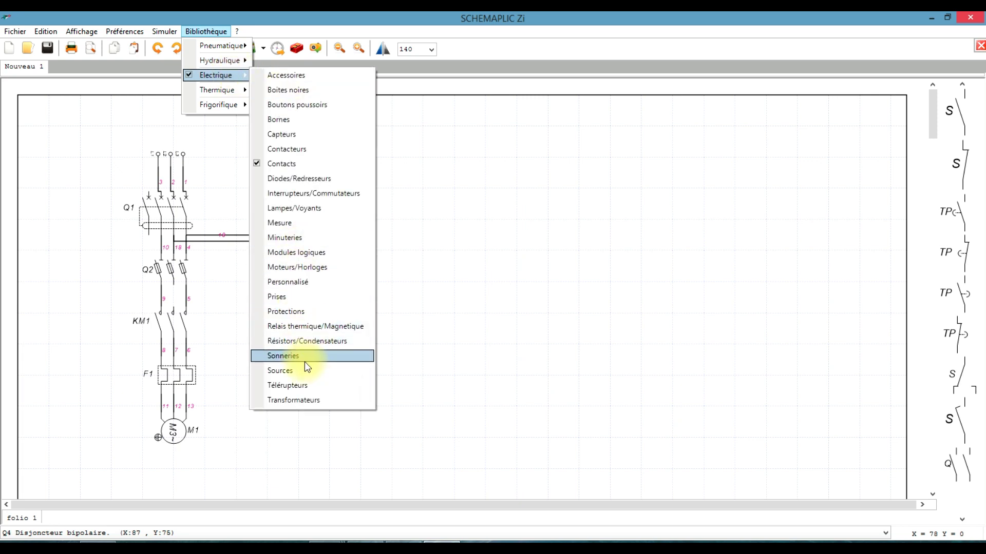
left_click(296, 210)
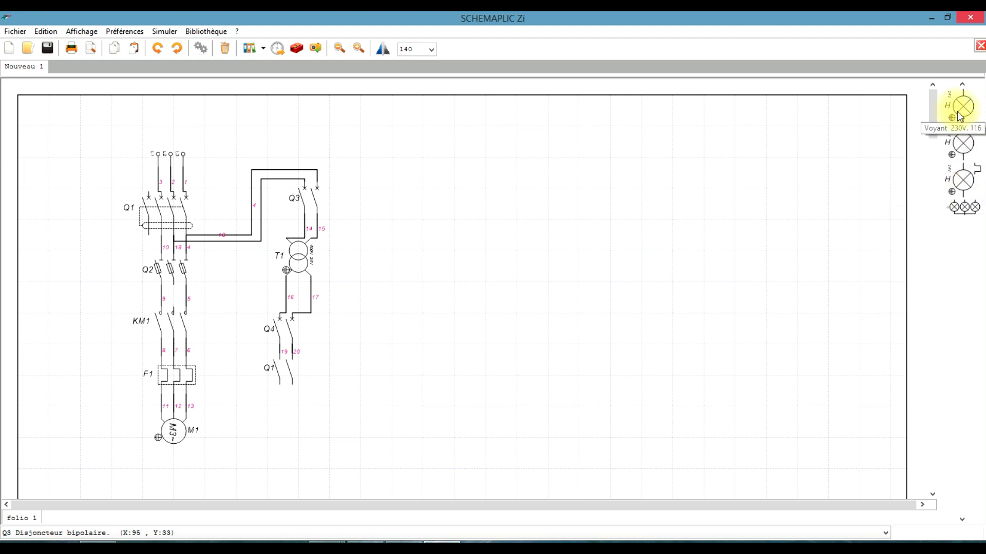
left_click_drag(958, 116, 409, 414)
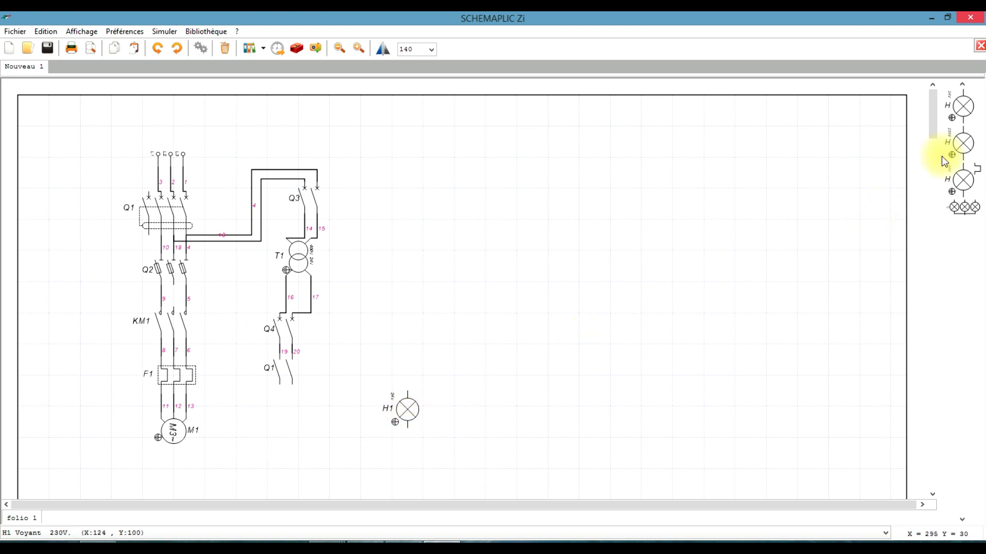
left_click_drag(958, 107, 728, 423)
left_click_drag(957, 106, 824, 420)
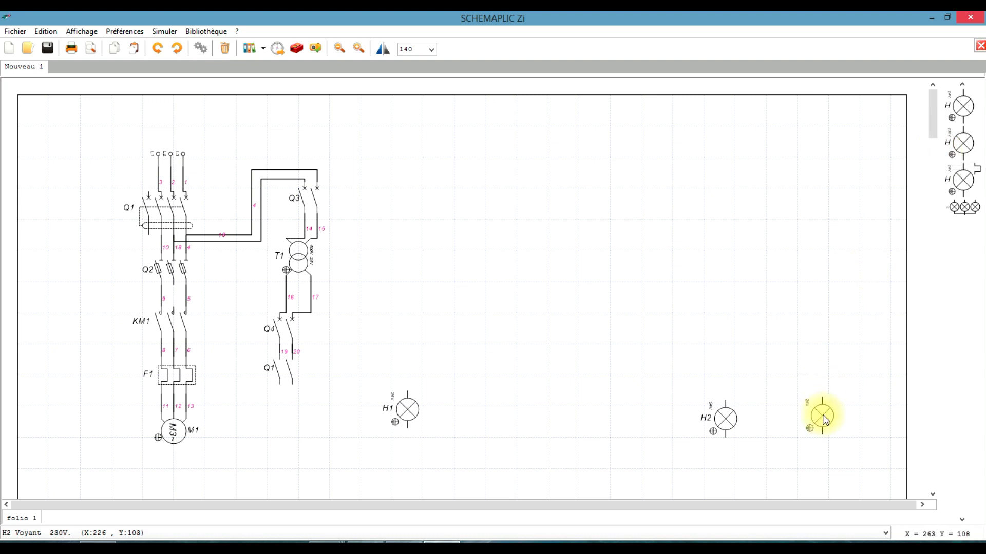
Step: Following the PDF diagram, place a mushroom-head emergency stop from the electrical Boutons poussoirs library at the sheet's upper middle and rotate it horizontal
left_click(405, 542)
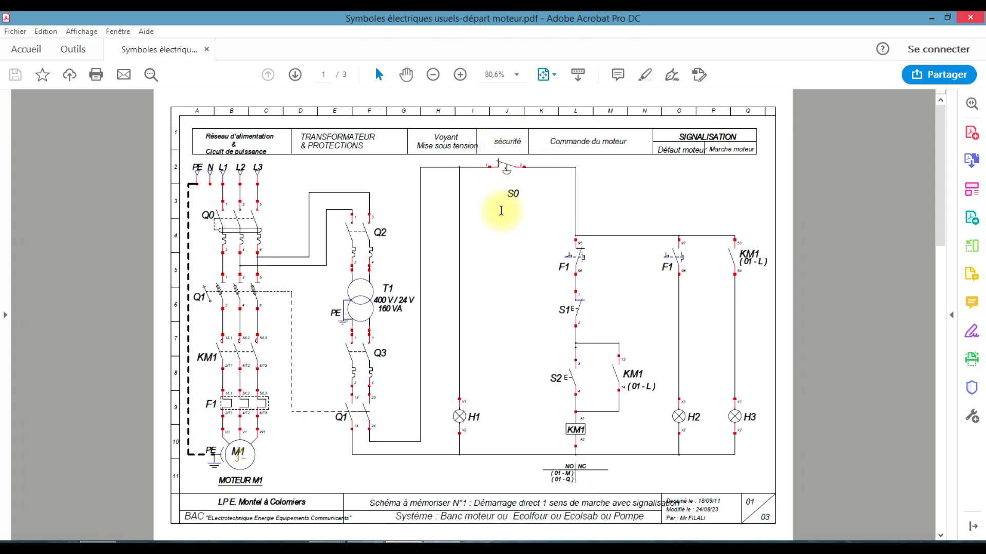
left_click(428, 542)
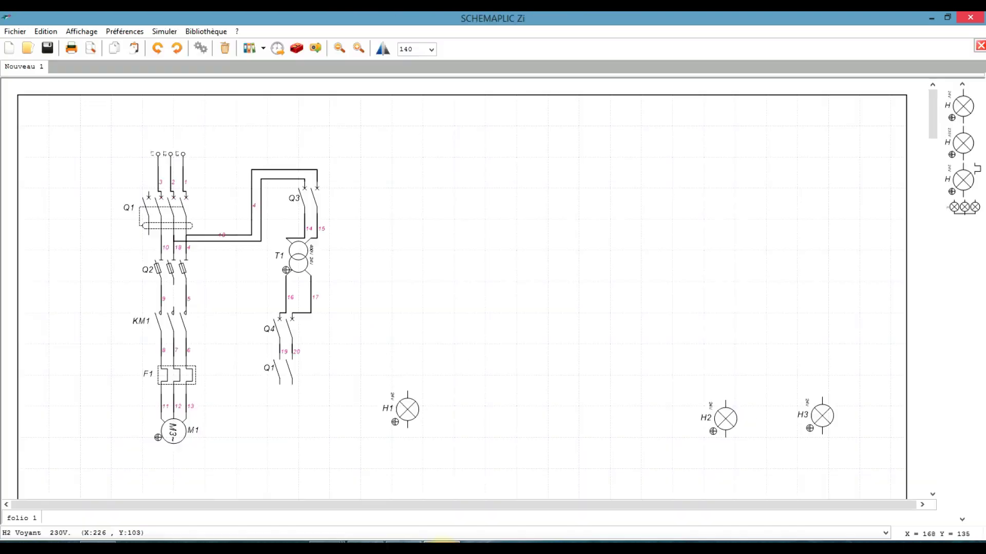
left_click(191, 31)
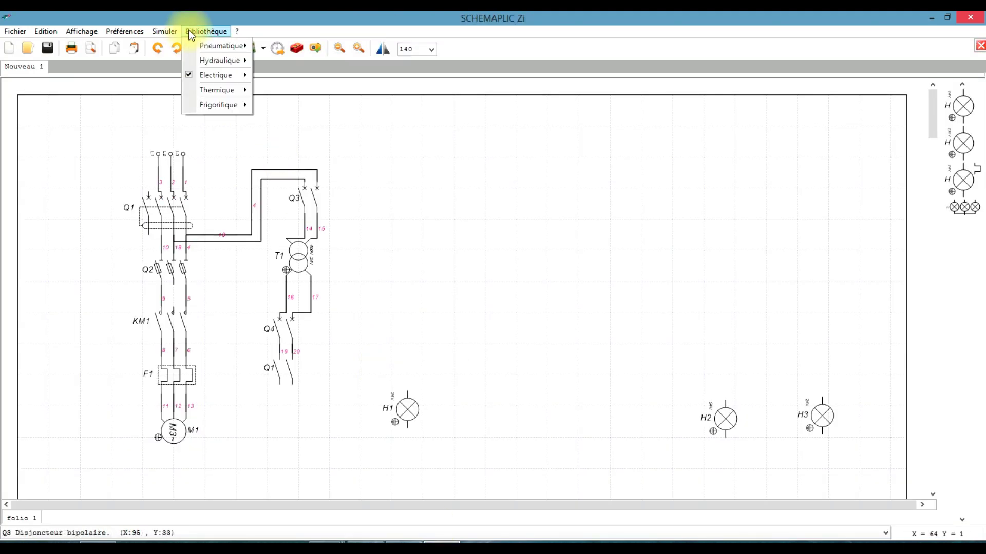
mouse_move(208, 74)
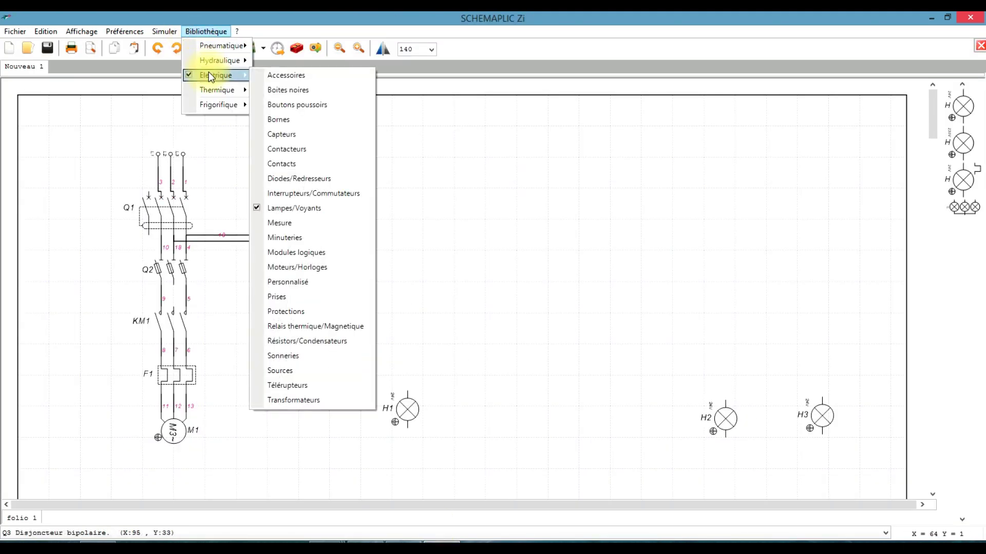
left_click(293, 106)
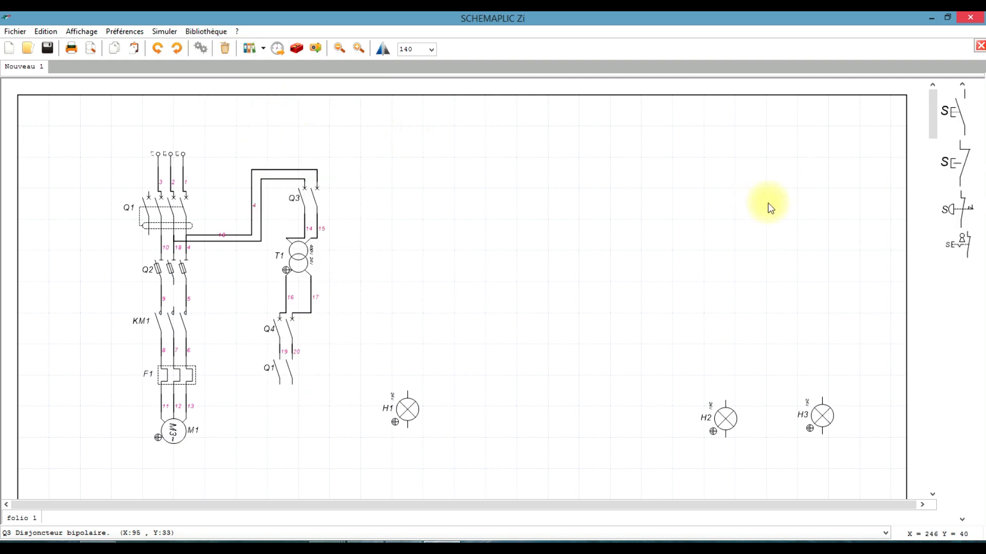
left_click_drag(953, 200, 498, 243)
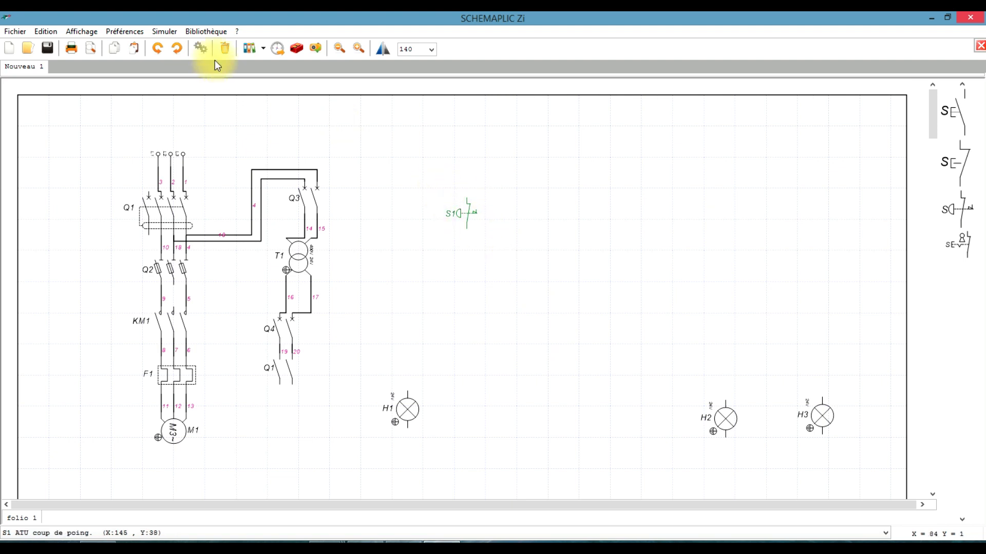
left_click(157, 48)
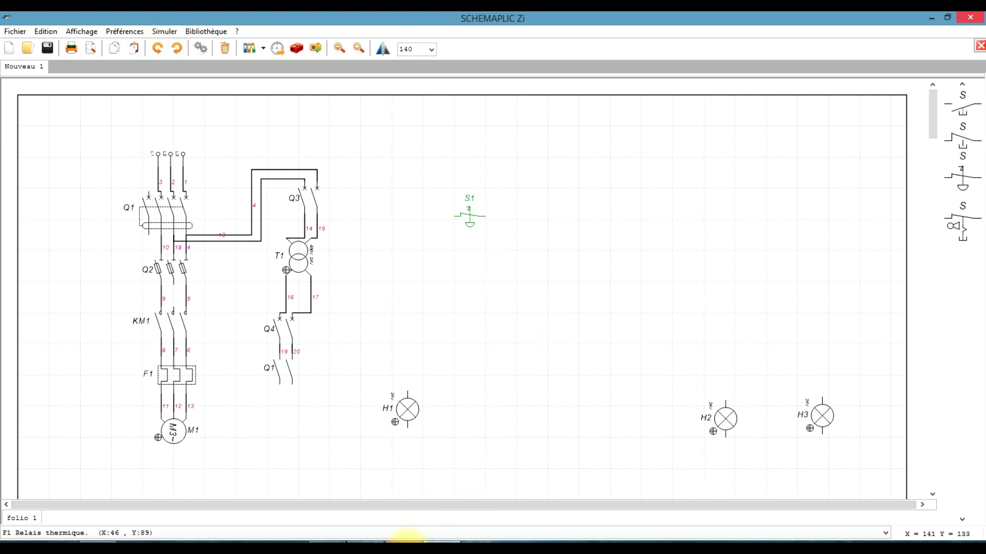
Step: From the electrical Relais thermique/Magnetique library, place vertical F1 thermal-relay contacts: the NC one below right of the emergency stop, the NO one above lamp H2
left_click(405, 539)
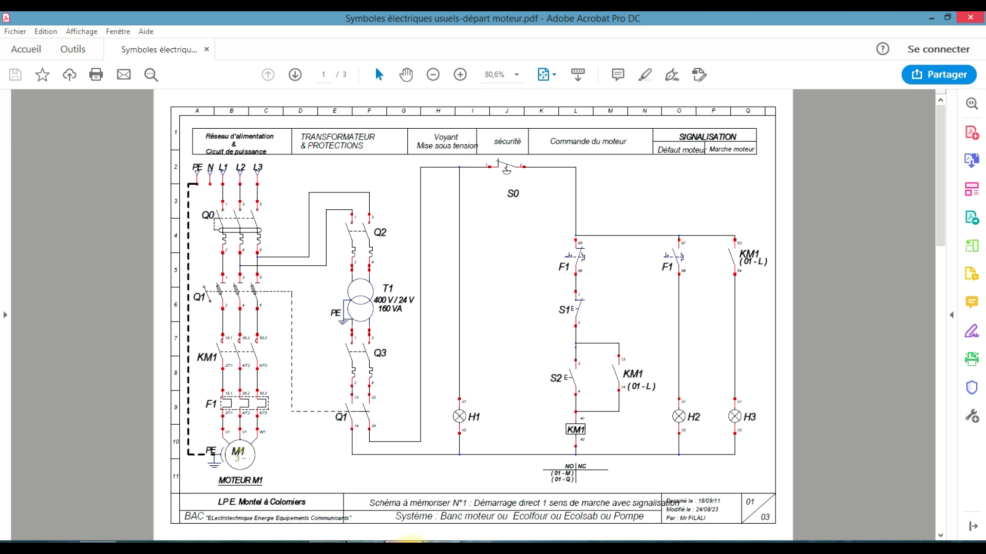
left_click(436, 542)
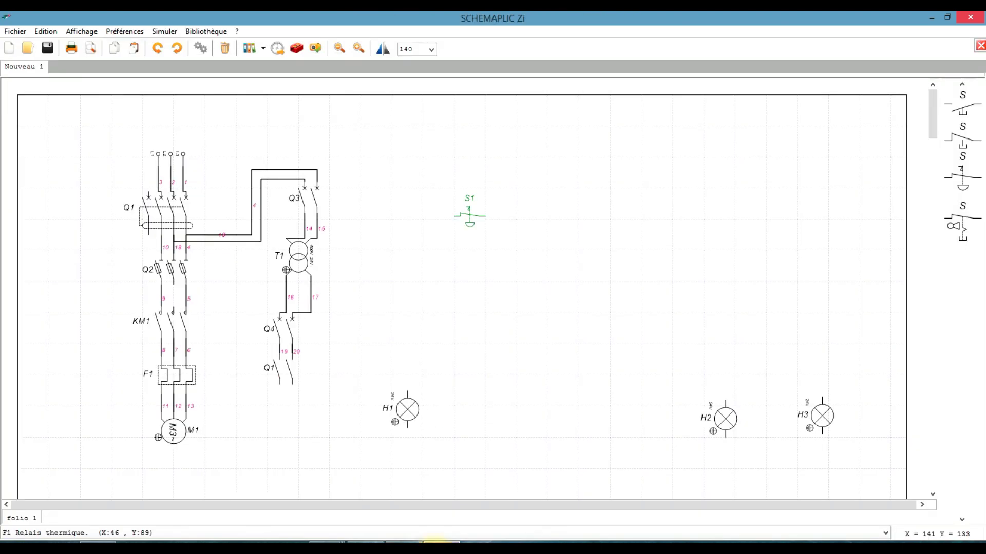
left_click(204, 32)
mouse_move(218, 86)
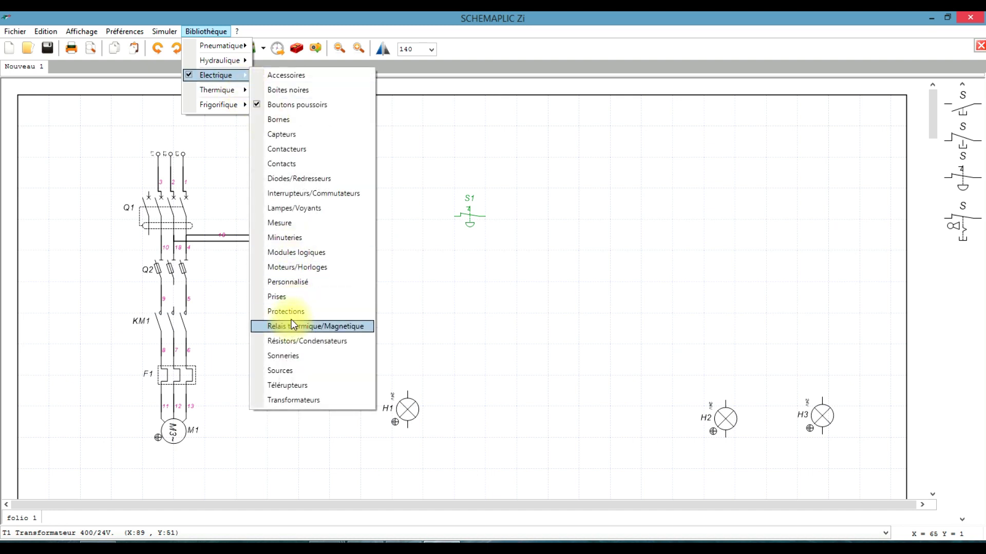
left_click(292, 327)
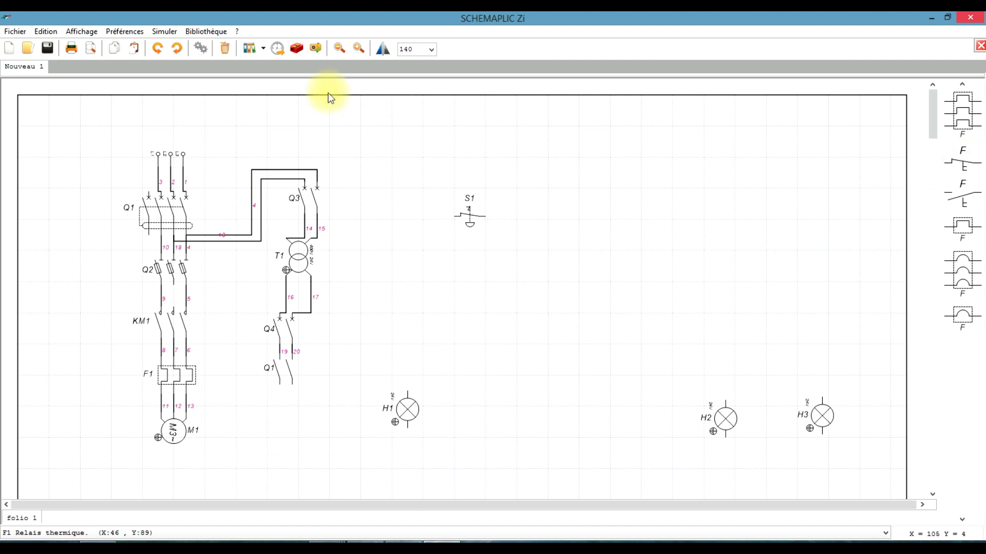
left_click(177, 48)
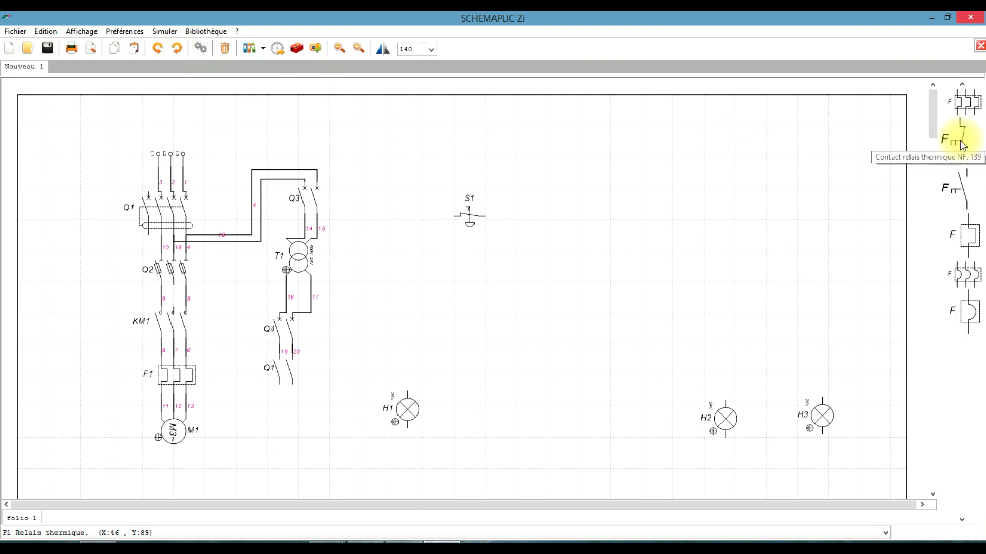
left_click_drag(959, 137, 526, 252)
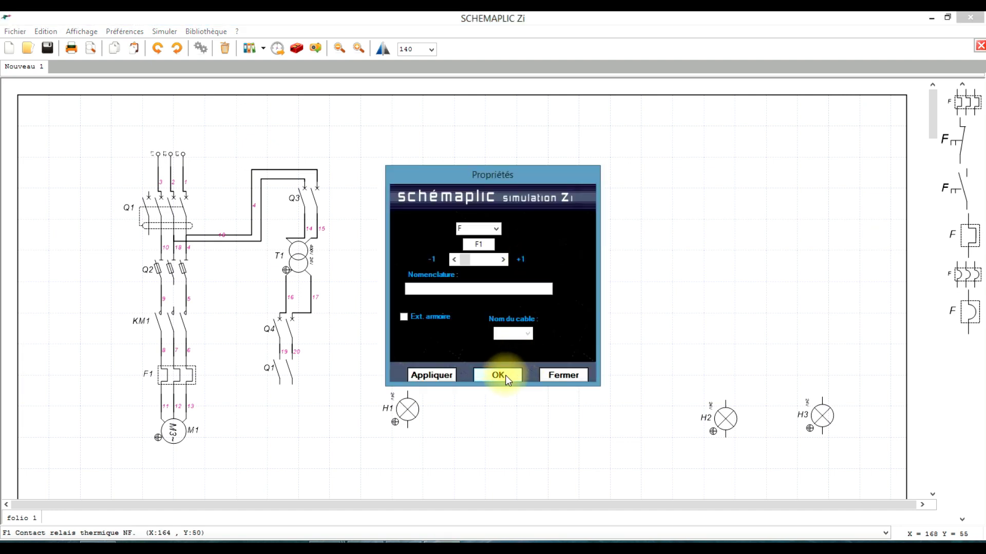
left_click(505, 375)
left_click_drag(964, 191, 708, 253)
left_click(506, 376)
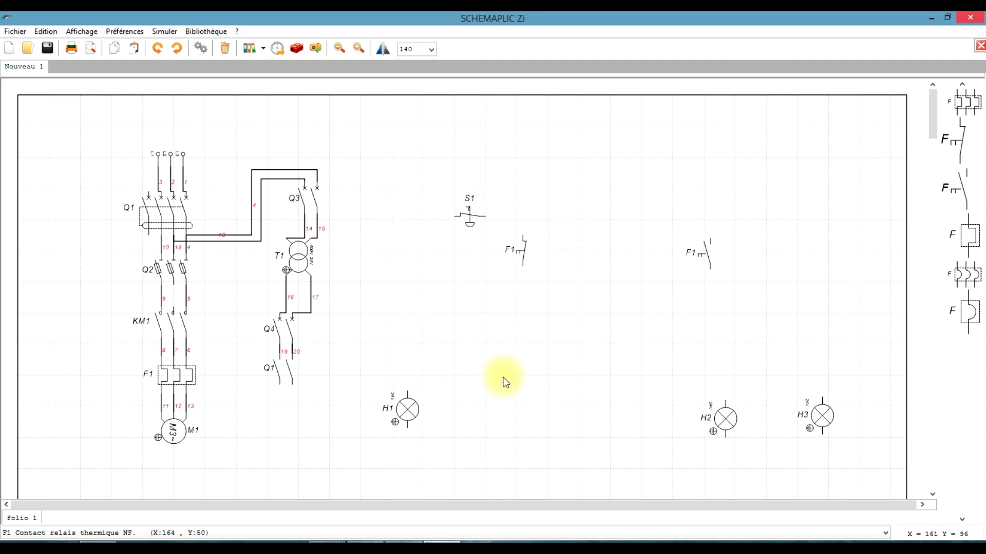
Step: Following the PDF diagram, place an NC push-button below the NC F1 contact and an NO push-button beneath it, from the electrical Boutons poussoirs library
left_click(434, 543)
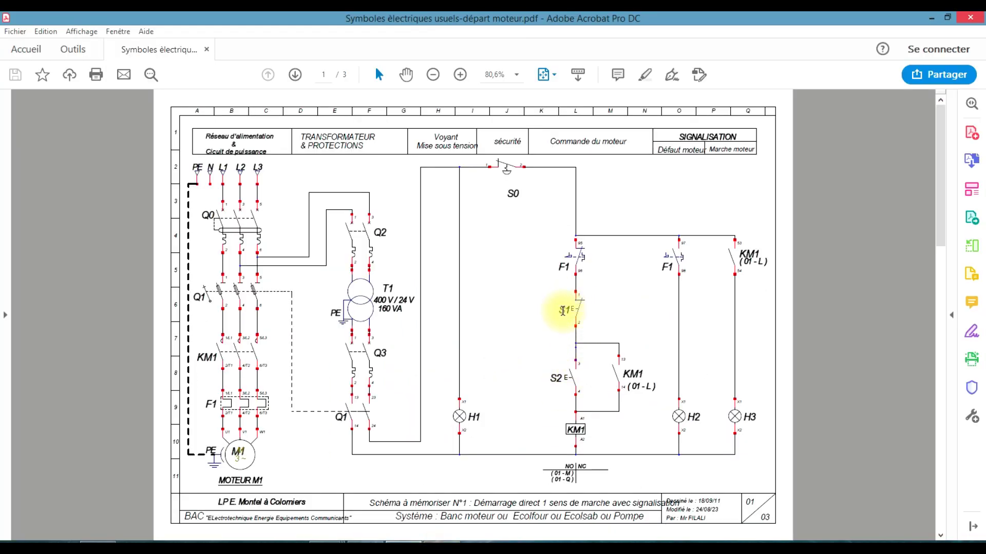
left_click(436, 542)
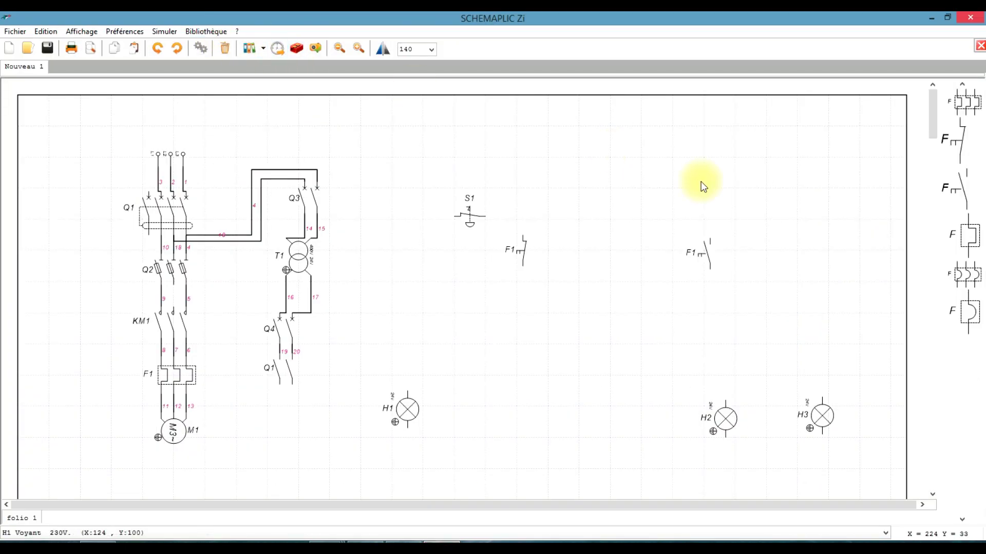
left_click(204, 32)
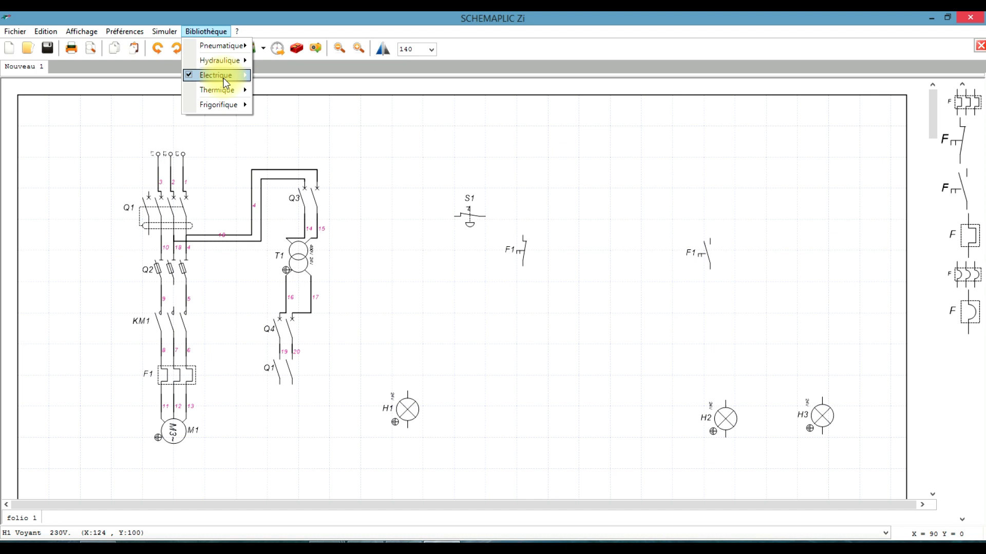
mouse_move(223, 79)
left_click(322, 106)
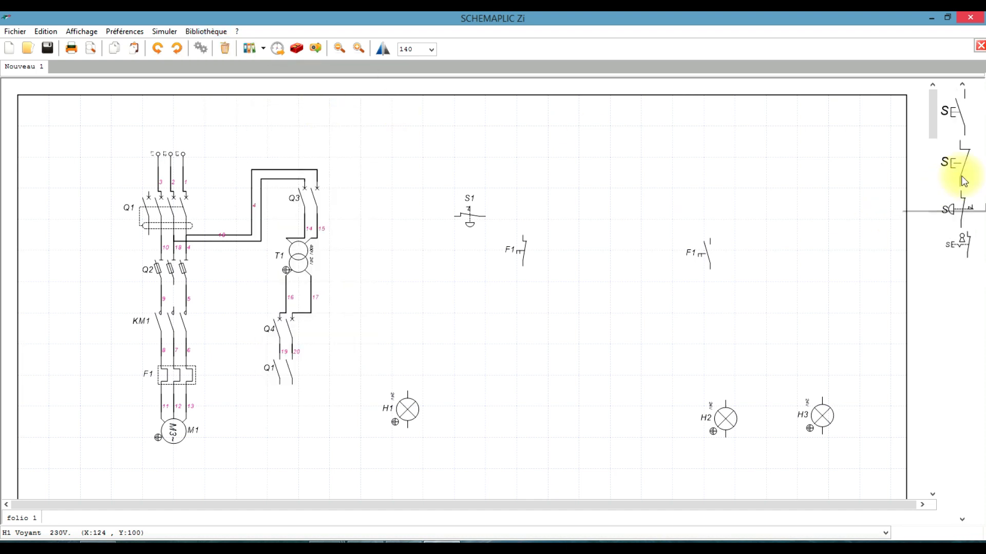
left_click_drag(967, 163, 522, 315)
left_click_drag(963, 116, 545, 384)
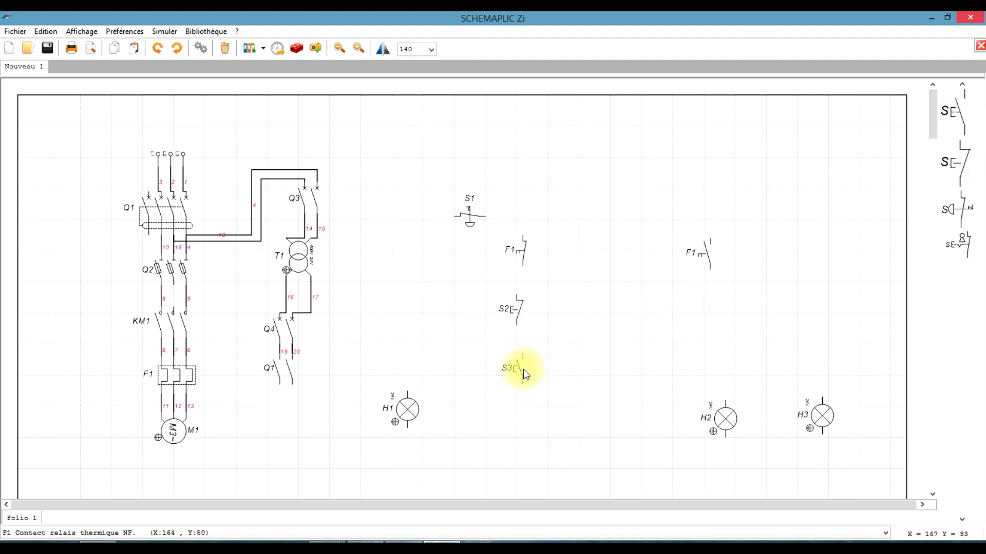
Step: Place a 24 V KM contactor coil from the electrical Contacteurs library below the NO push-button
left_click(206, 32)
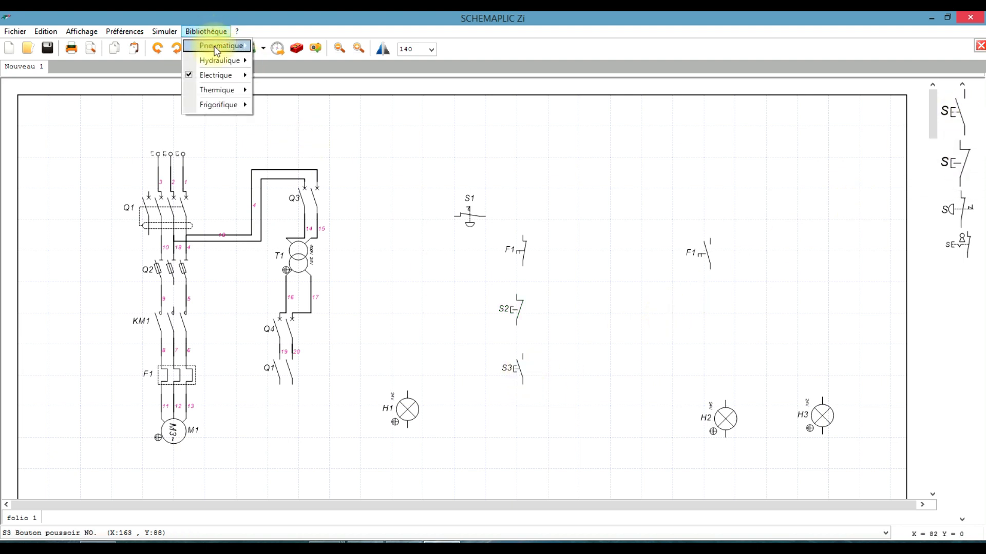
mouse_move(221, 75)
left_click(301, 147)
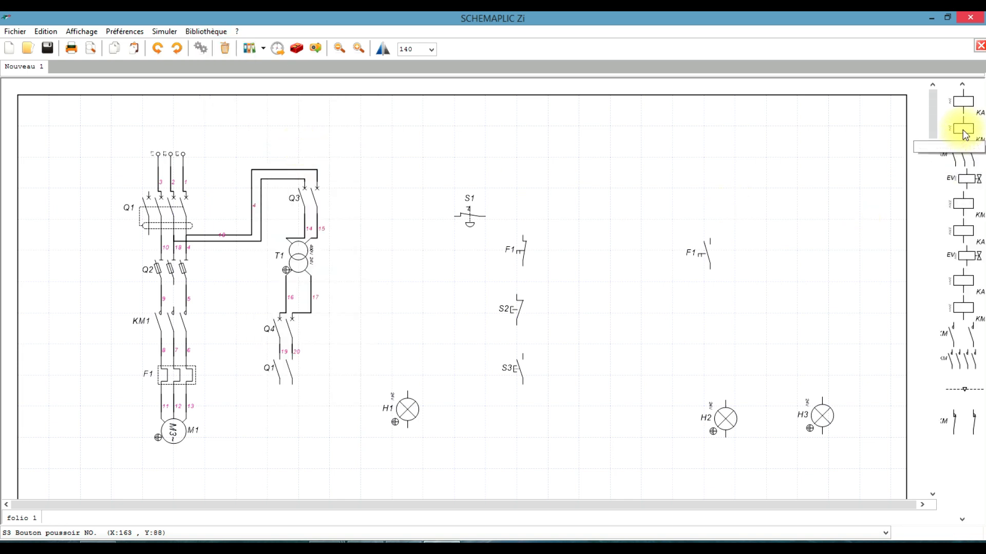
left_click_drag(965, 135, 521, 425)
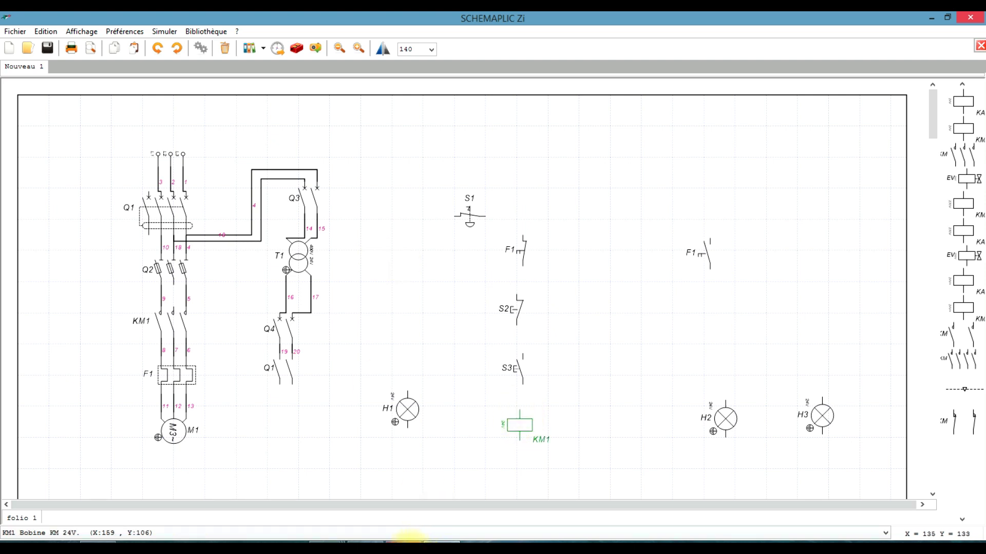
Step: Following the PDF diagram, place an NO contact from the electrical Contacts library right of push-button S3 and label it KM1, keeping terminals 13 and 14
left_click(408, 540)
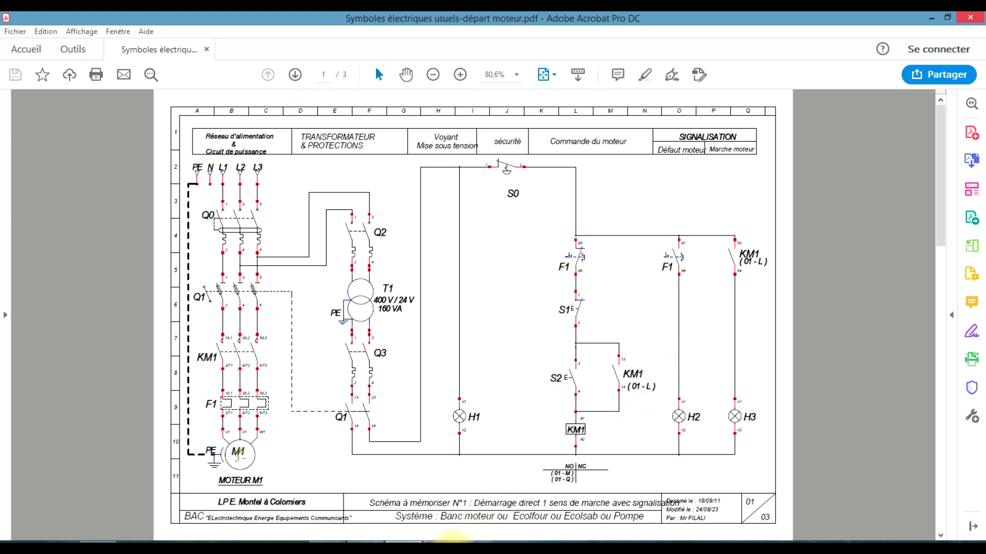
left_click(442, 541)
left_click(208, 32)
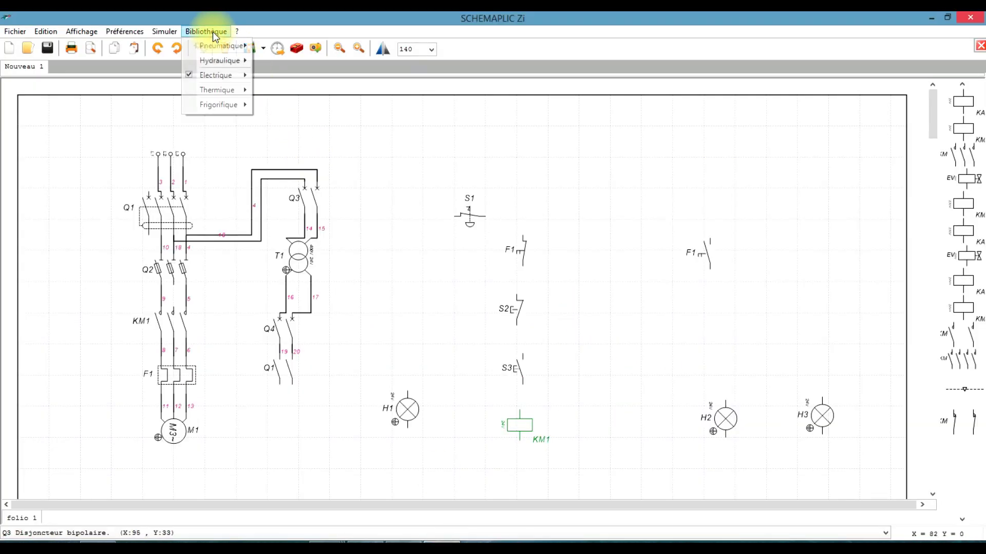
mouse_move(240, 75)
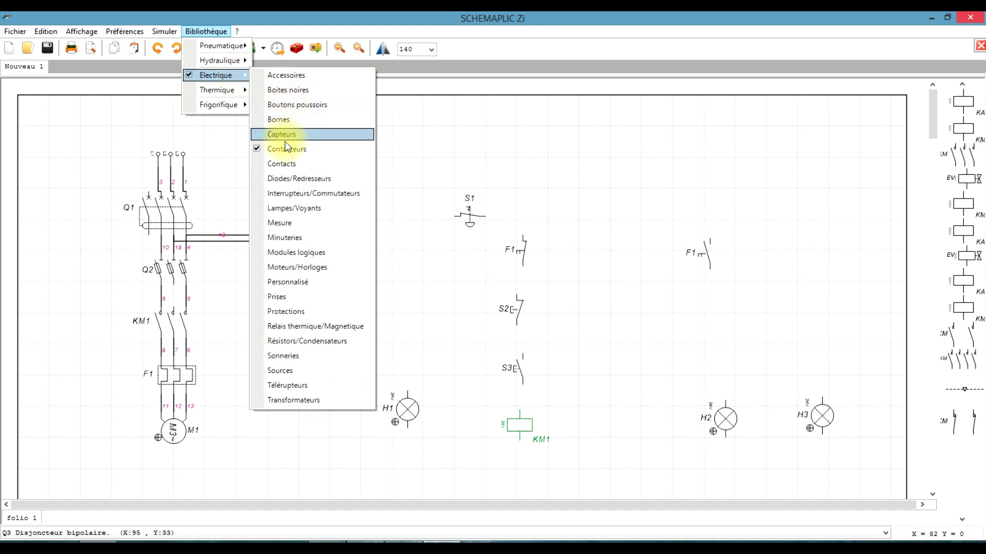
left_click(282, 163)
left_click_drag(960, 121, 561, 369)
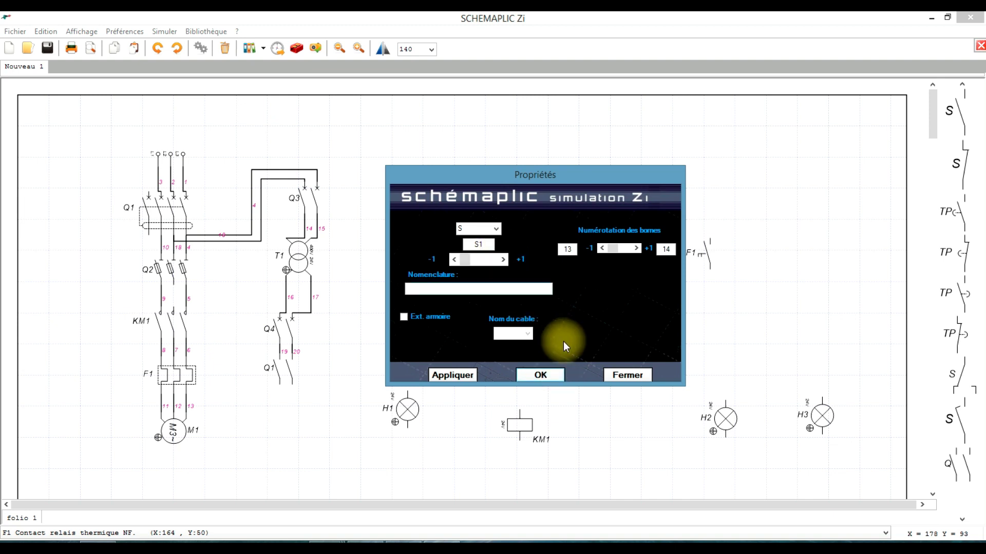
left_click_drag(534, 179, 501, 119)
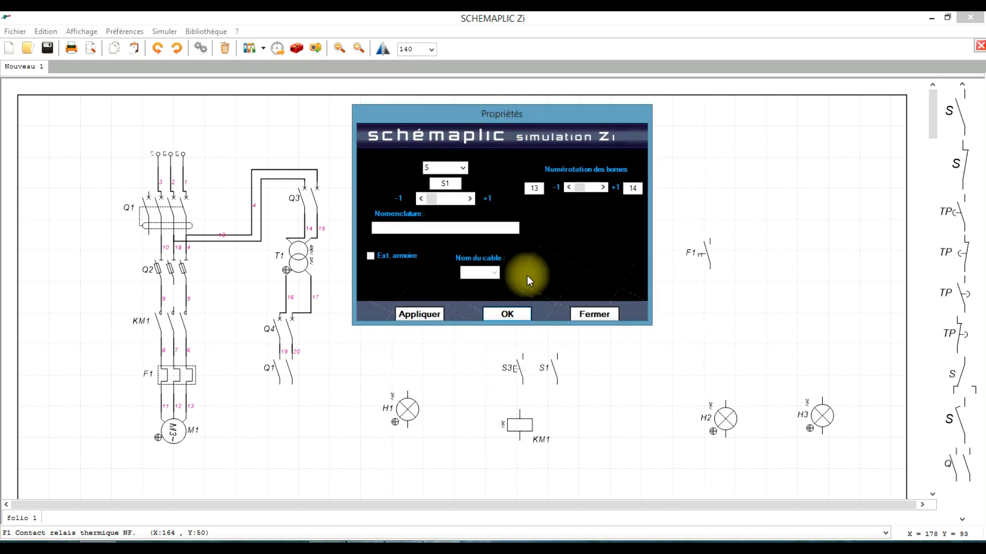
left_click(463, 168)
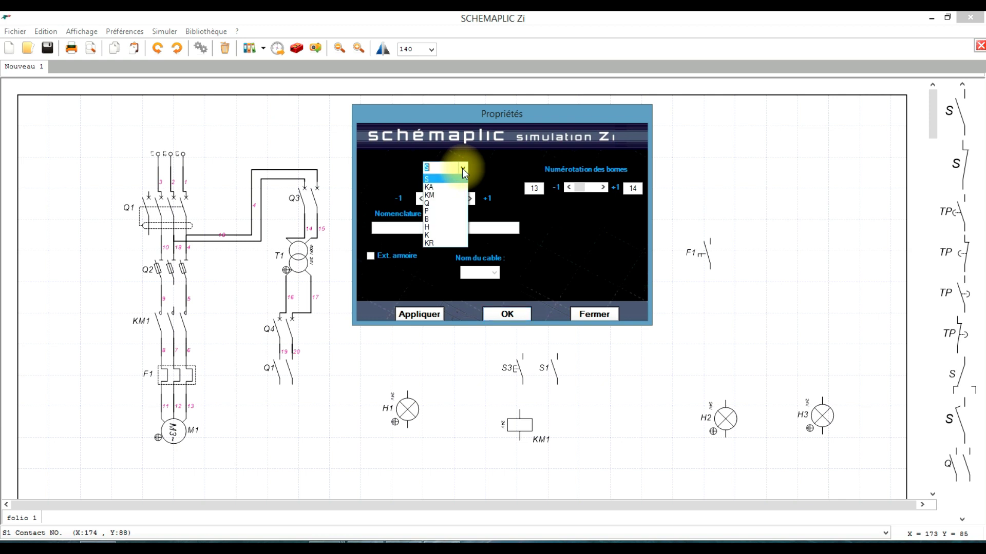
left_click(436, 191)
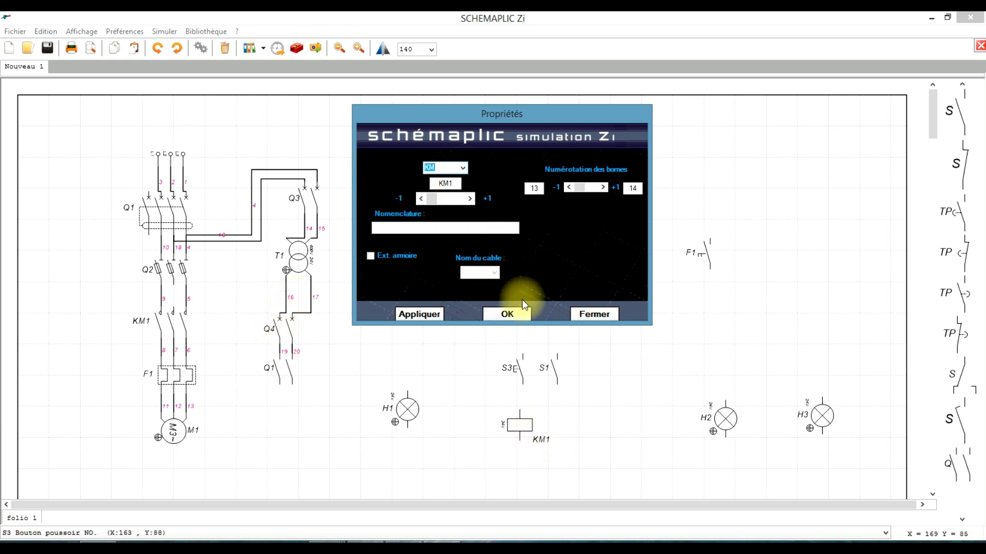
left_click(515, 312)
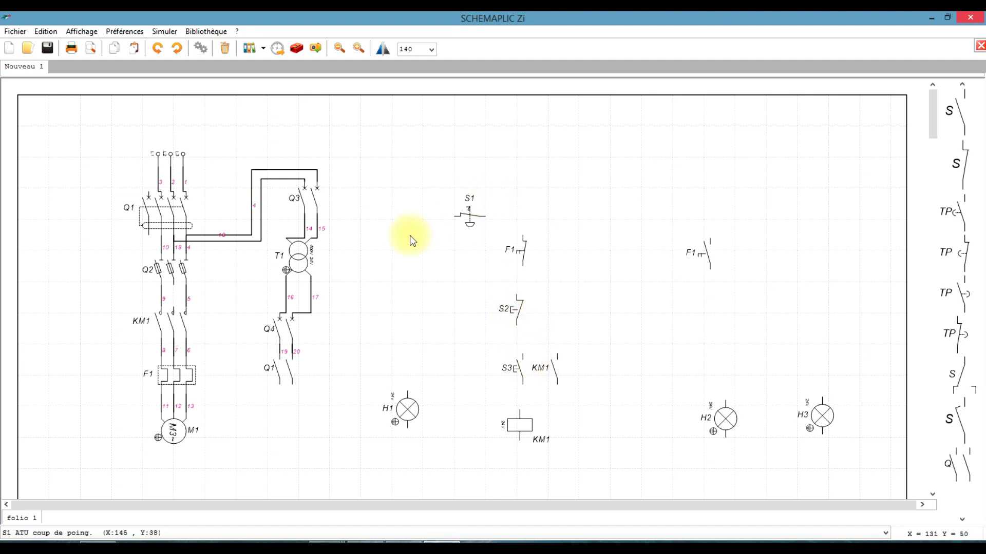
Step: Wire the right pole of the lower Q1 contacts to S1's left terminal, and branch from that terminal down to lamp H1's upper terminal
left_click_drag(292, 384, 456, 217)
mouse_move(347, 281)
left_mouse_down()
mouse_move(379, 280)
mouse_move(341, 279)
left_mouse_up()
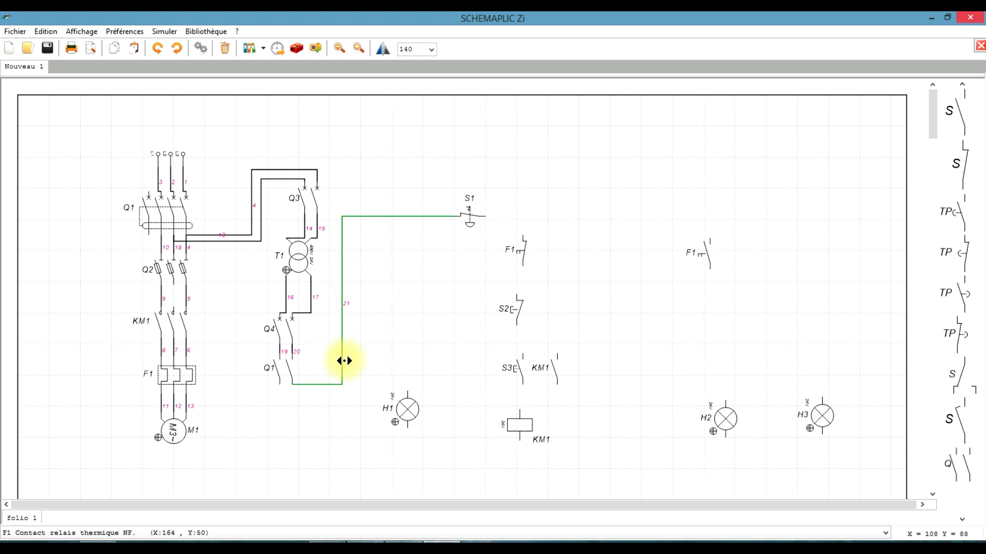
left_click_drag(454, 217, 406, 391)
left_click_drag(452, 286, 409, 273)
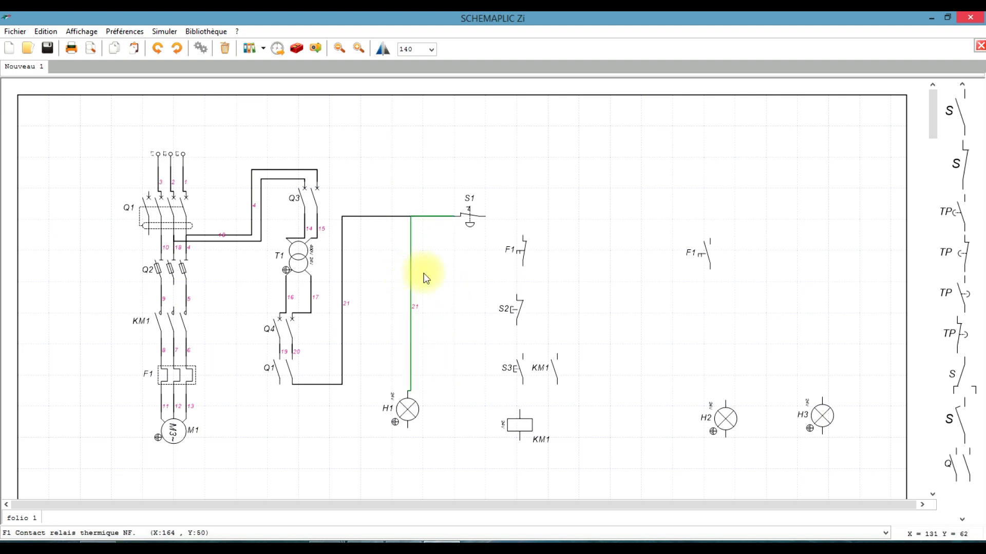
Step: Wire S1's right terminal to the NC F1 contact, and continue the series wiring through push-button S2 to the top of S3
mouse_move(484, 215)
left_mouse_down()
mouse_move(527, 220)
mouse_move(522, 236)
mouse_move(513, 205)
mouse_move(513, 217)
left_mouse_up()
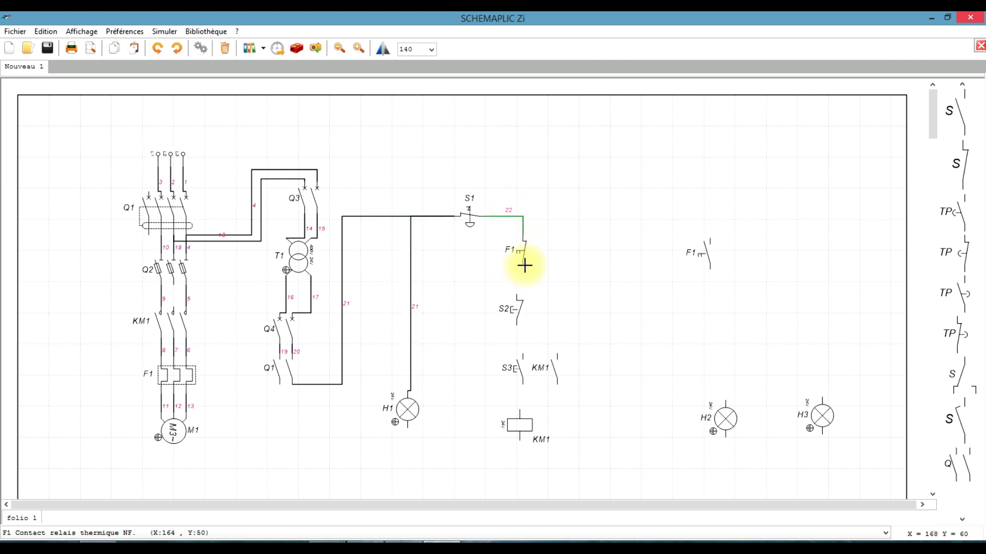
left_click_drag(517, 296, 517, 296)
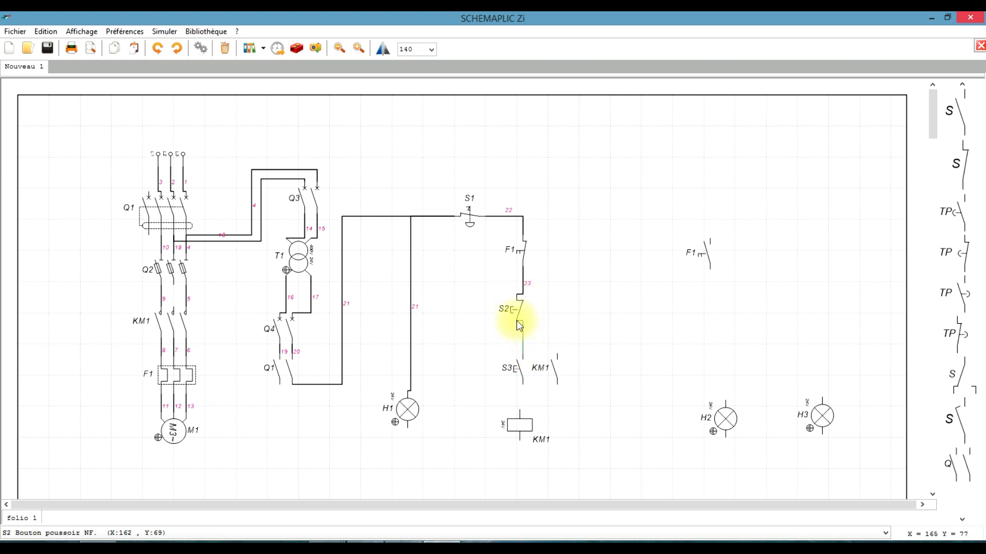
left_click_drag(522, 344, 521, 357)
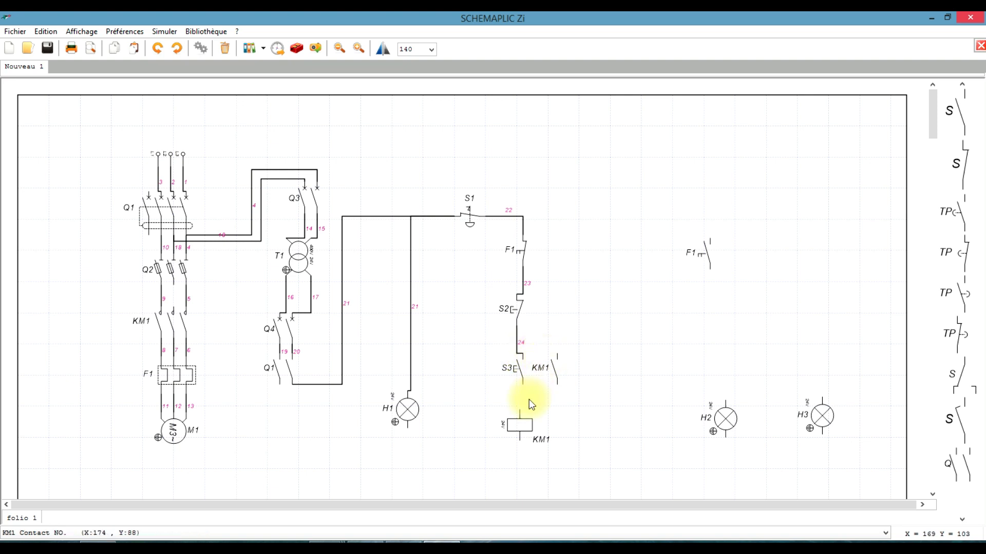
Step: Wire S3's lower terminal to the KM1 coil and connect the KM1 holding contact in parallel with S3
left_click_drag(519, 413, 520, 413)
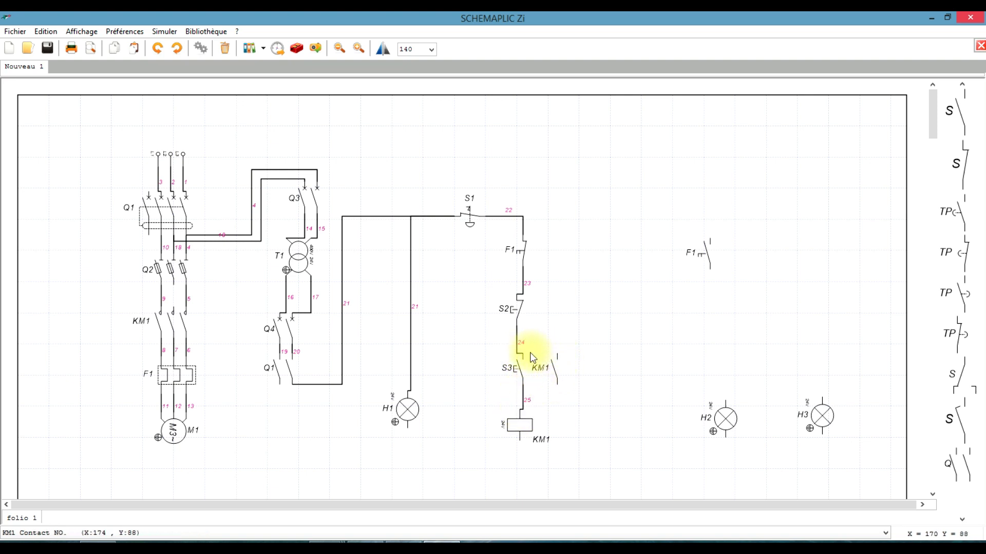
left_click_drag(520, 354, 520, 354)
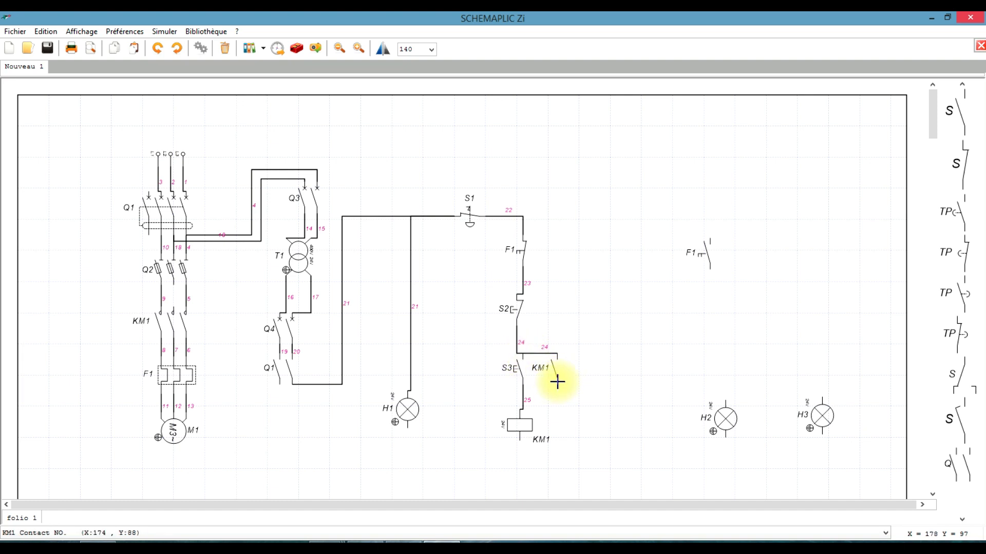
left_click_drag(524, 387, 525, 398)
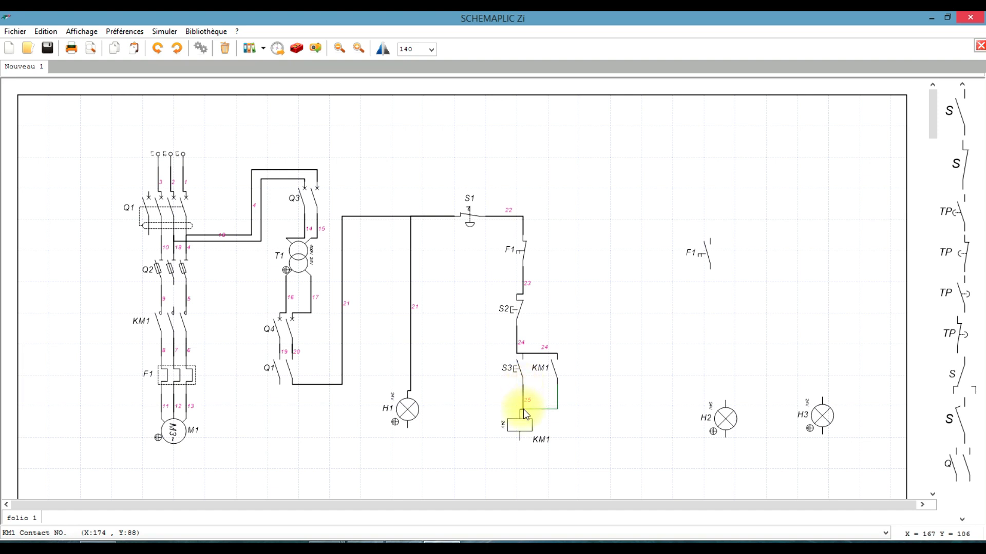
left_click(522, 410)
left_click_drag(532, 409, 533, 394)
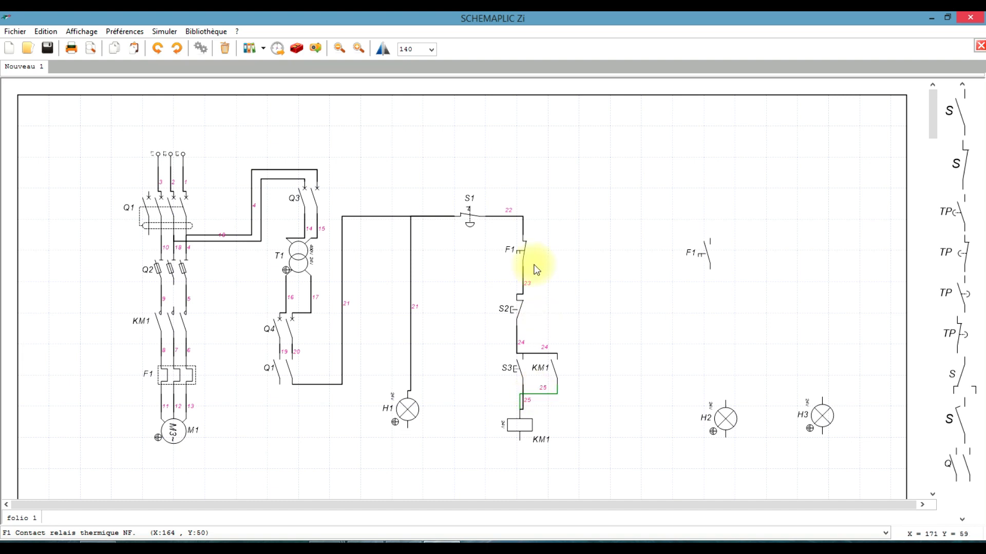
Step: Align the NC F1 contact, push-button S3 and the KM1 coil vertically with S2 to straighten the control branch wiring
left_click(524, 249)
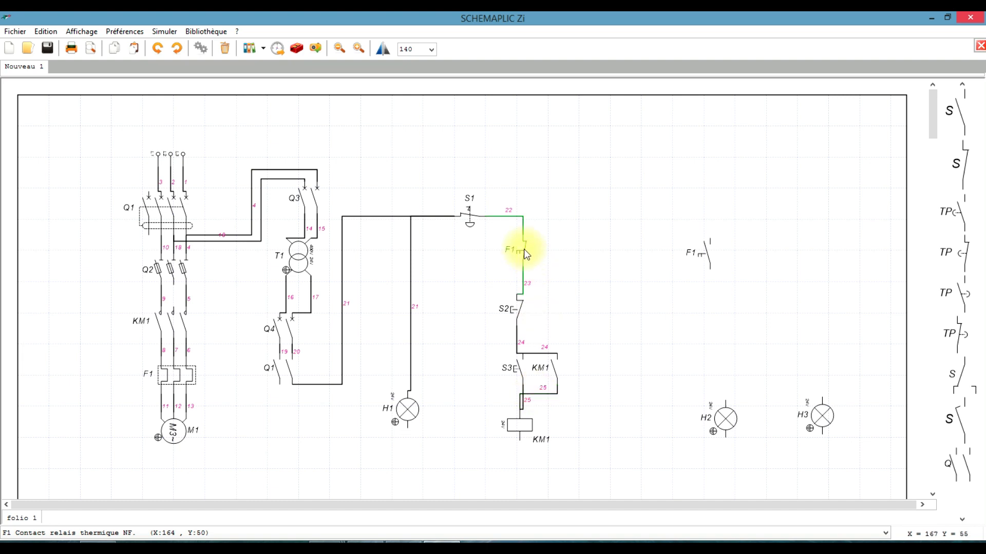
left_click_drag(517, 249, 516, 249)
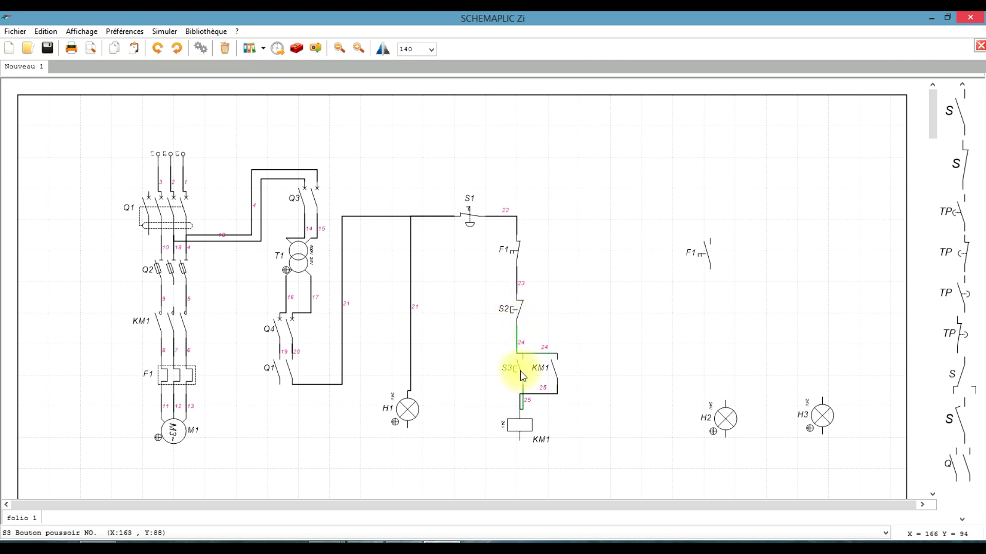
left_click_drag(520, 371, 517, 370)
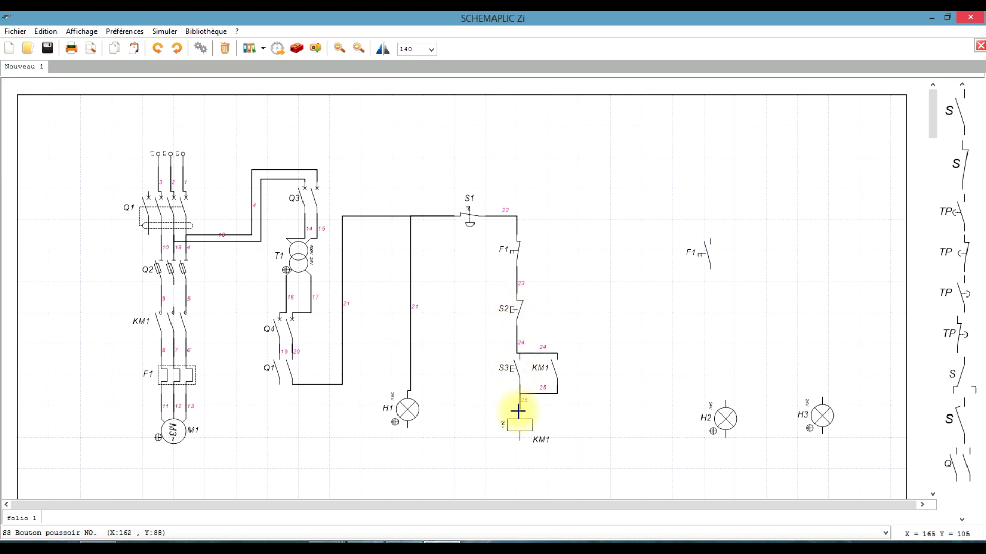
left_click(523, 428)
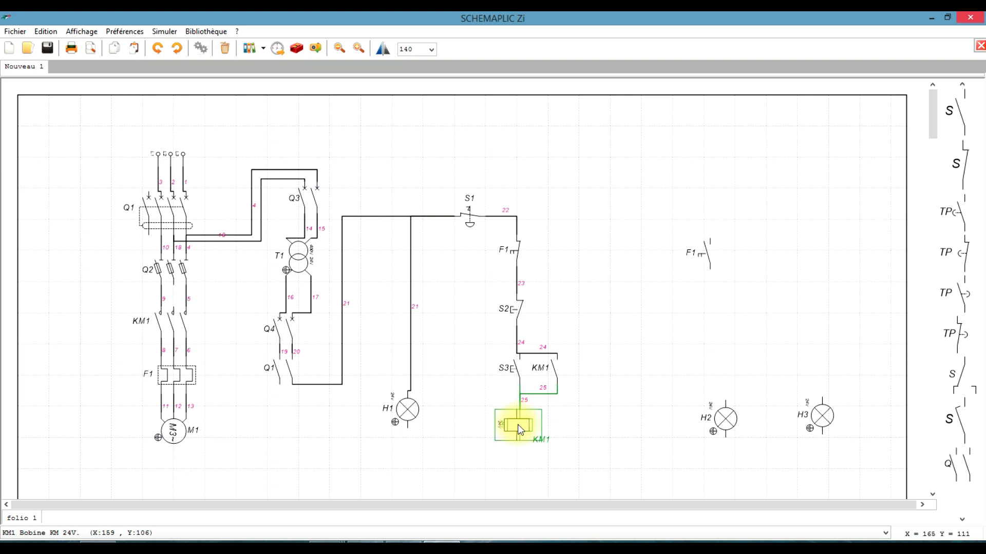
left_click(516, 424)
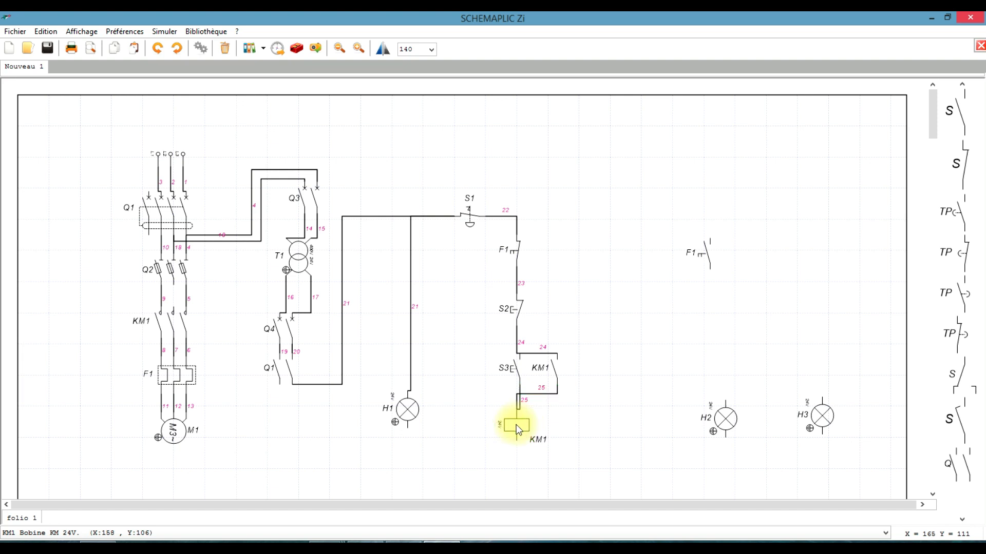
left_click(518, 390)
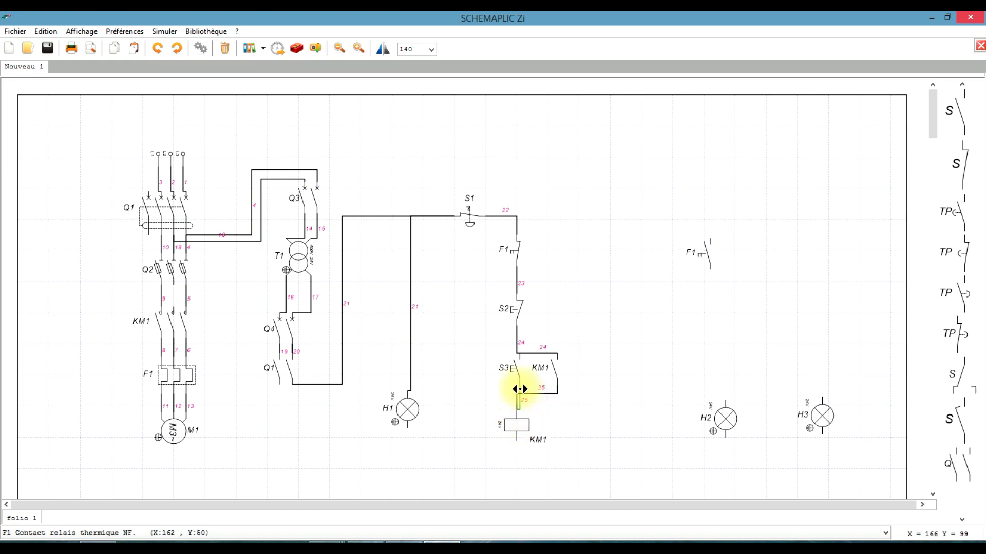
left_click(515, 374)
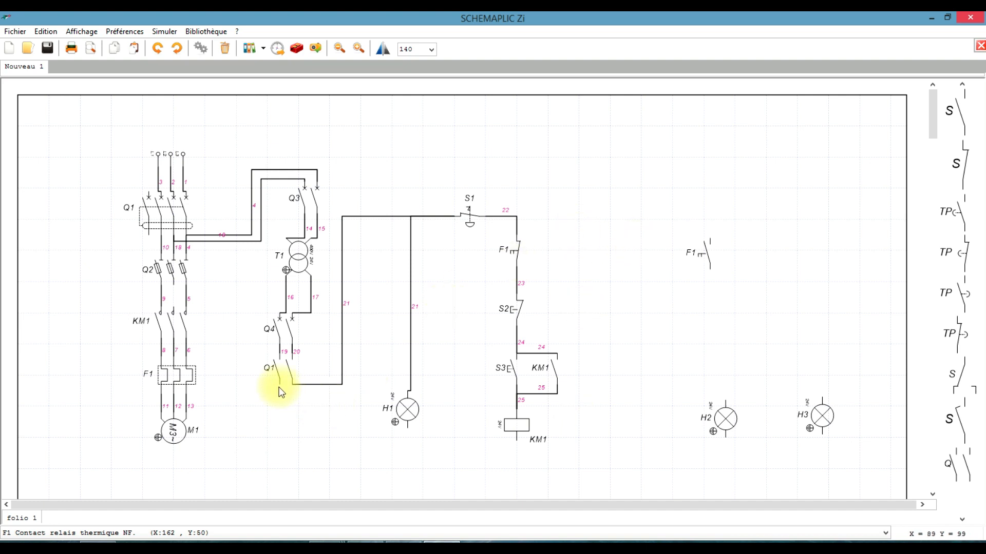
Step: Move lamp H1, the KM1 coil and lamps H2 and H3 down into one row, with H1 directly below its supply wire
left_click(412, 411)
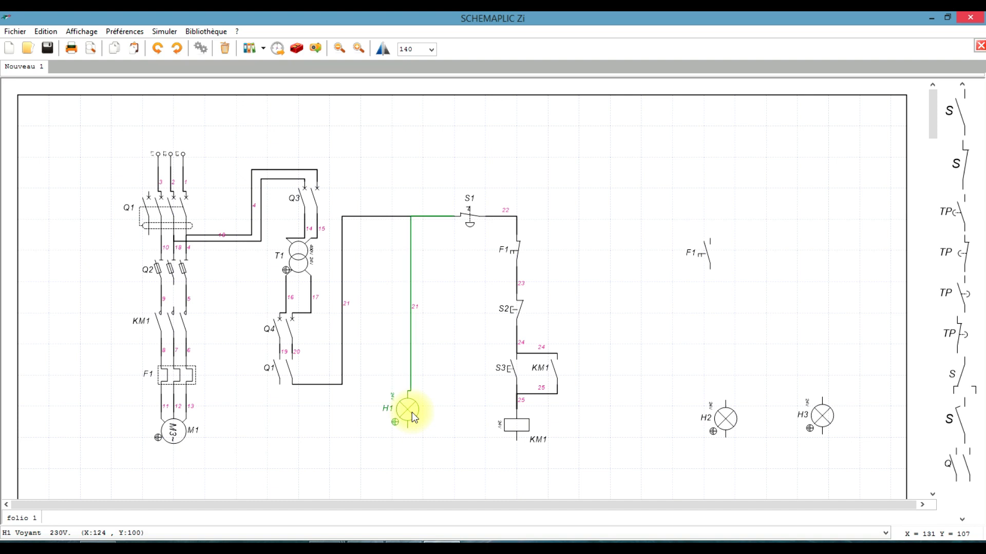
left_click_drag(414, 417, 415, 417)
mouse_move(414, 452)
left_mouse_down()
mouse_move(413, 411)
mouse_move(408, 452)
left_mouse_up()
left_click(520, 426)
left_click_drag(519, 426, 520, 457)
left_click_drag(723, 426, 729, 449)
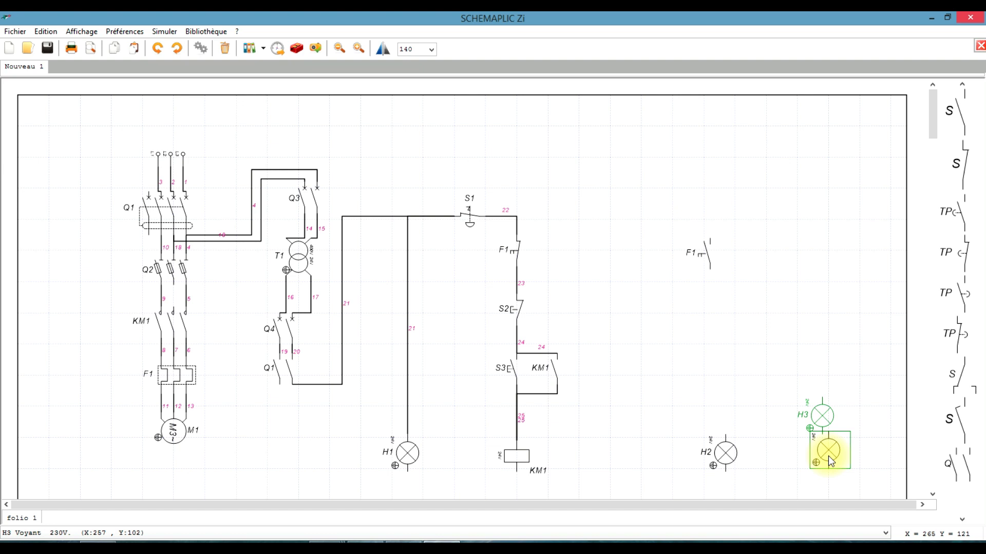
left_click_drag(827, 458, 828, 458)
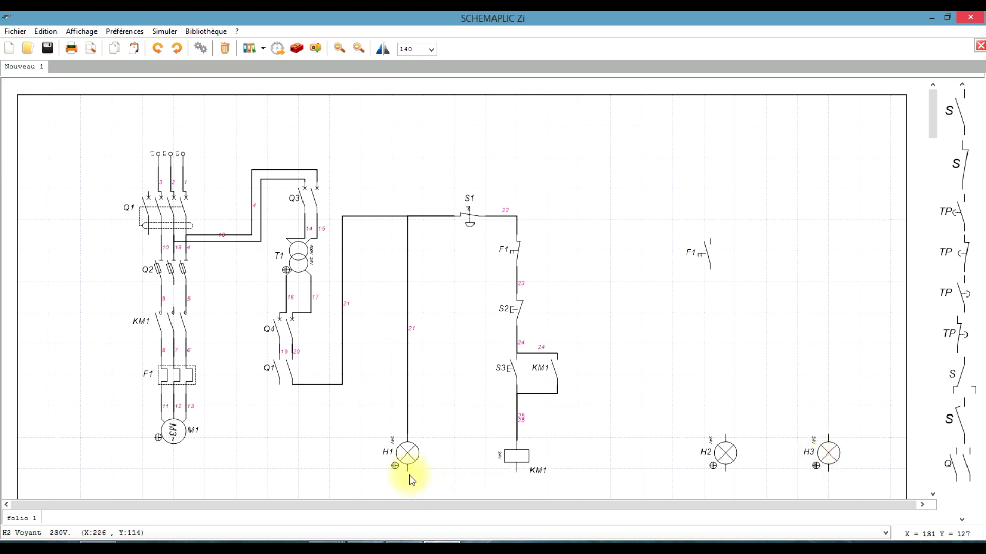
Step: Wire the lower terminals of H1, the KM1 coil, H2 and H3 together and back to the left pole of the lower Q1 contacts
mouse_move(406, 469)
left_mouse_down()
mouse_move(475, 482)
mouse_move(517, 469)
mouse_move(563, 488)
mouse_move(678, 488)
mouse_move(726, 467)
mouse_move(812, 479)
mouse_move(828, 471)
left_mouse_up()
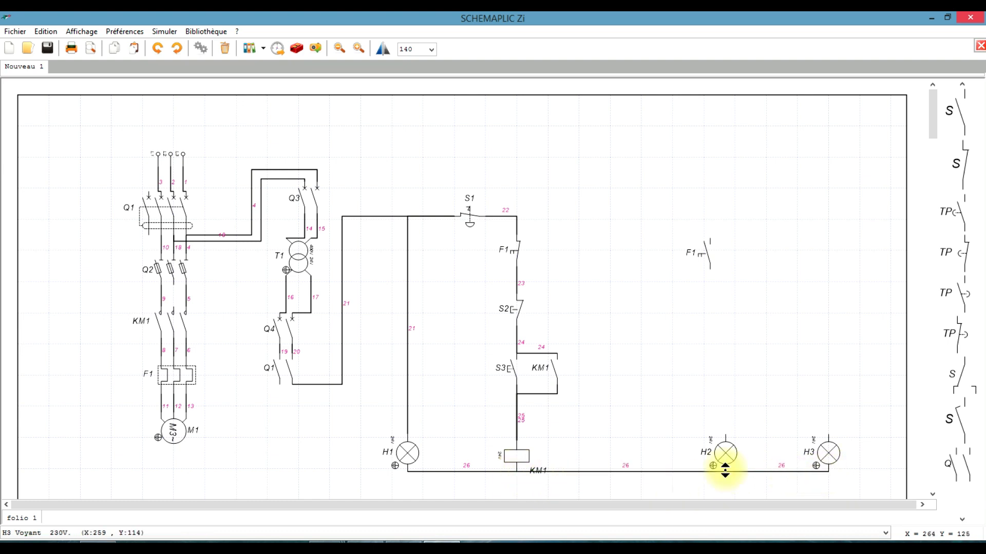
left_click_drag(407, 469, 279, 384)
left_click_drag(362, 385, 357, 472)
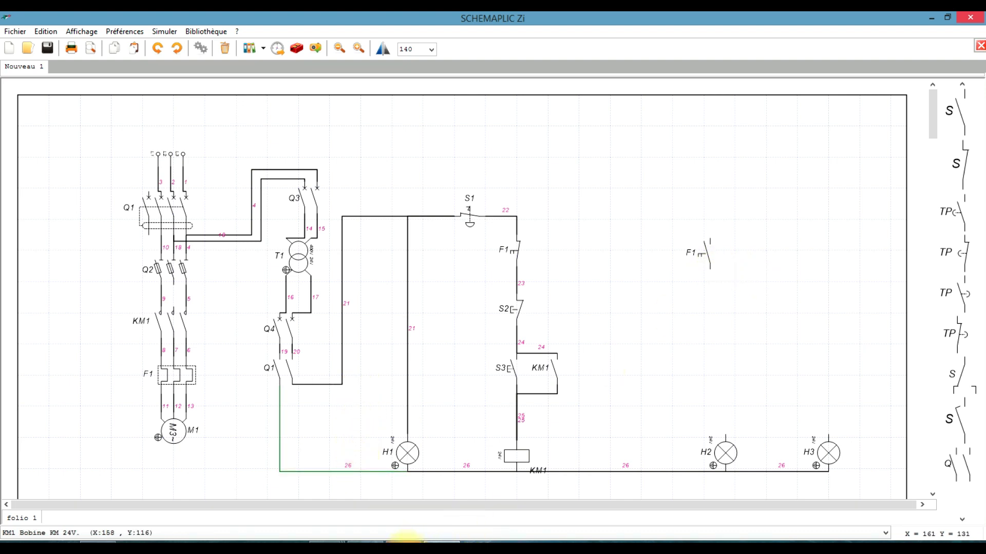
Step: Following the PDF diagram, place an NO contact from the electrical Contacts library above lamp H3 and label it KM1 with terminals 23 and 24
left_click(406, 538)
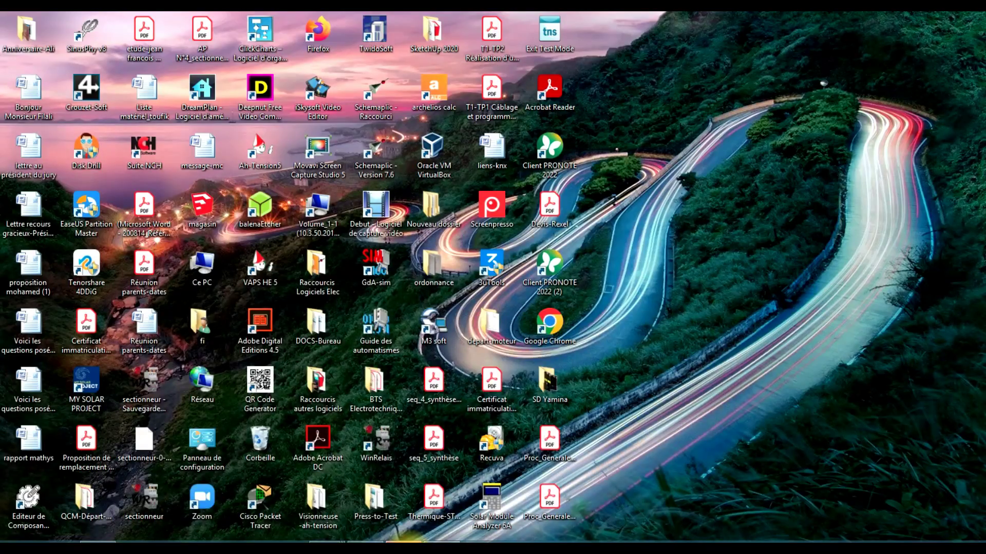
left_click(408, 546)
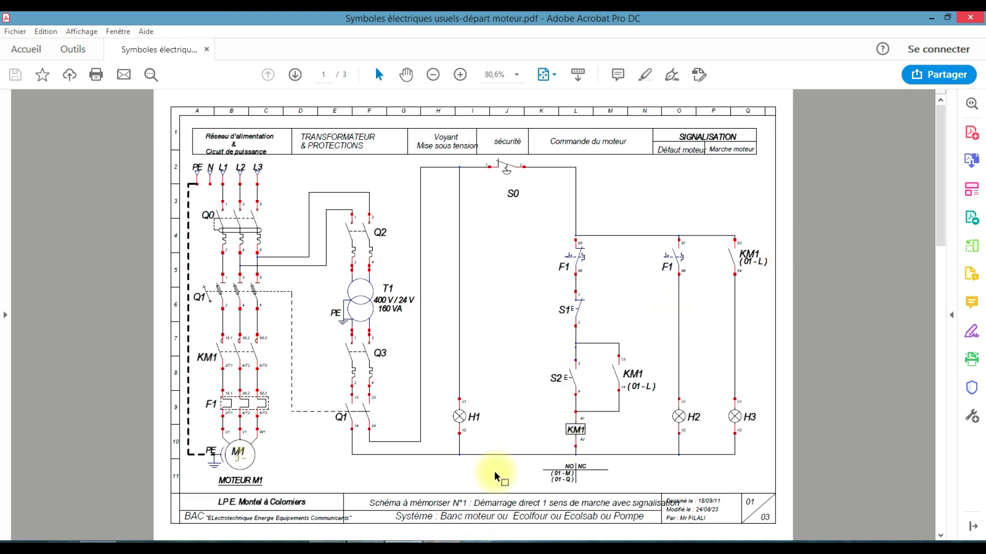
left_click(443, 547)
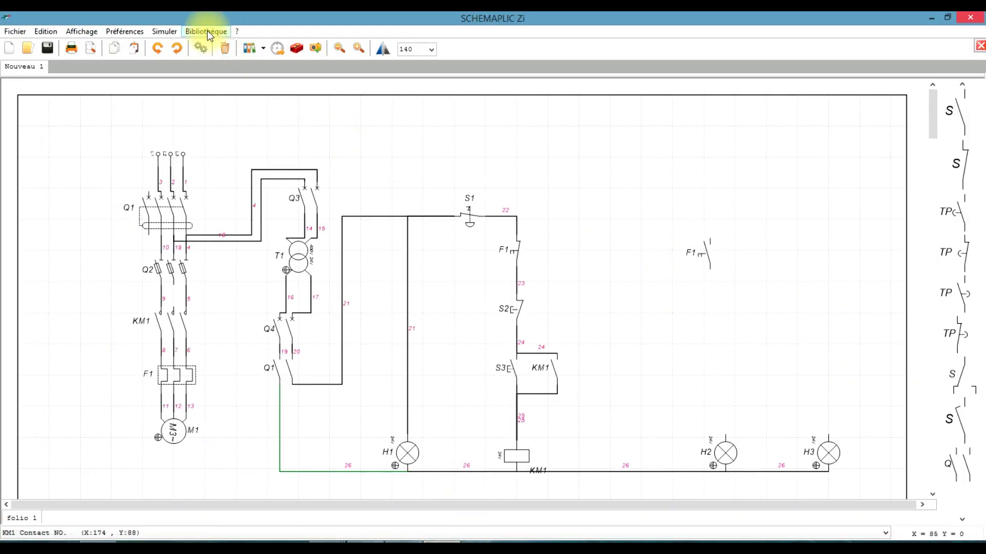
left_click(206, 32)
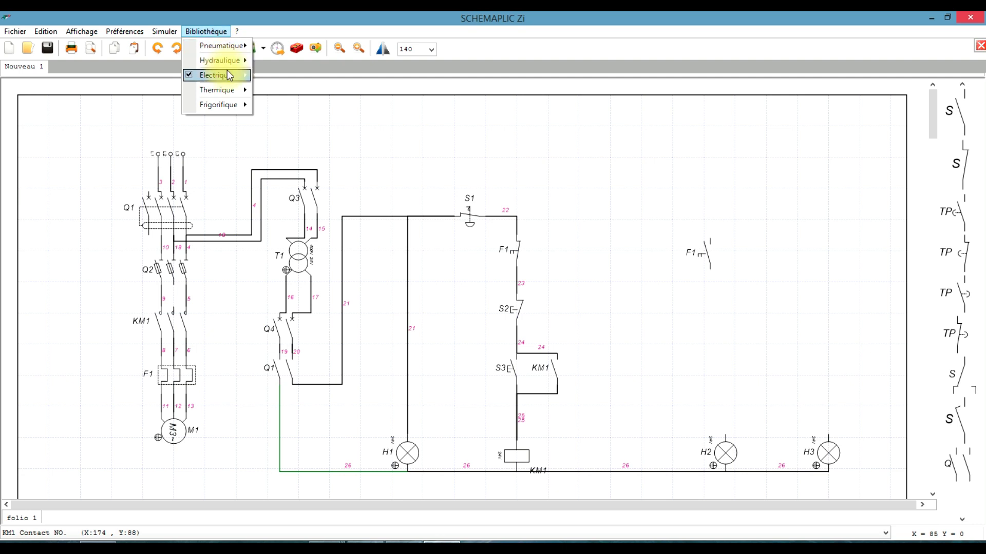
mouse_move(227, 72)
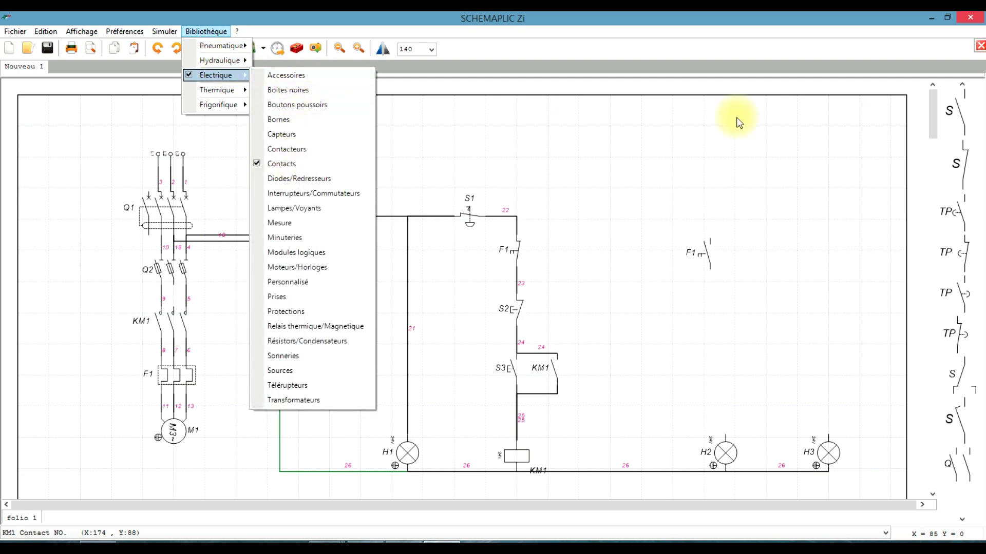
left_click(967, 119)
left_click_drag(967, 120, 823, 232)
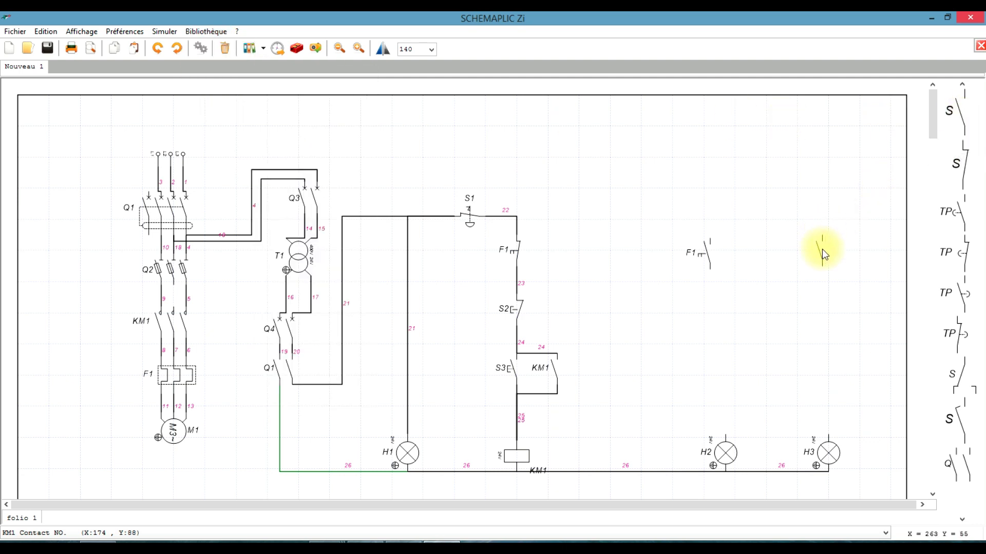
left_click(828, 249)
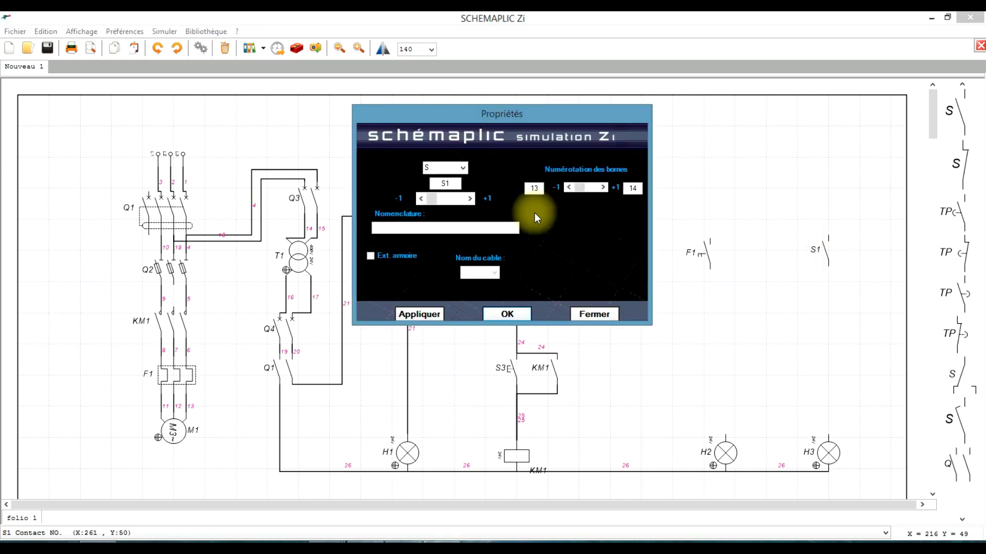
left_click(466, 166)
left_click(439, 195)
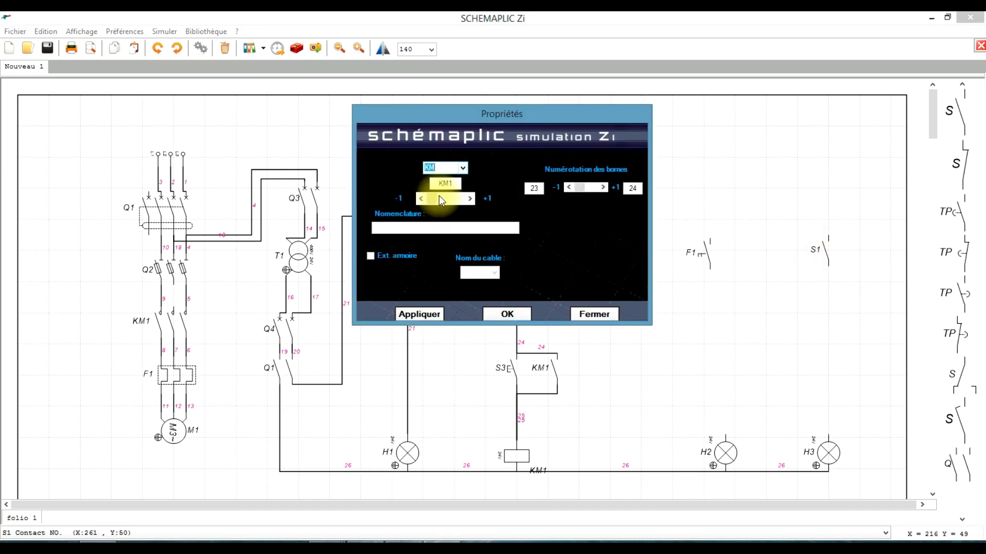
left_click(503, 313)
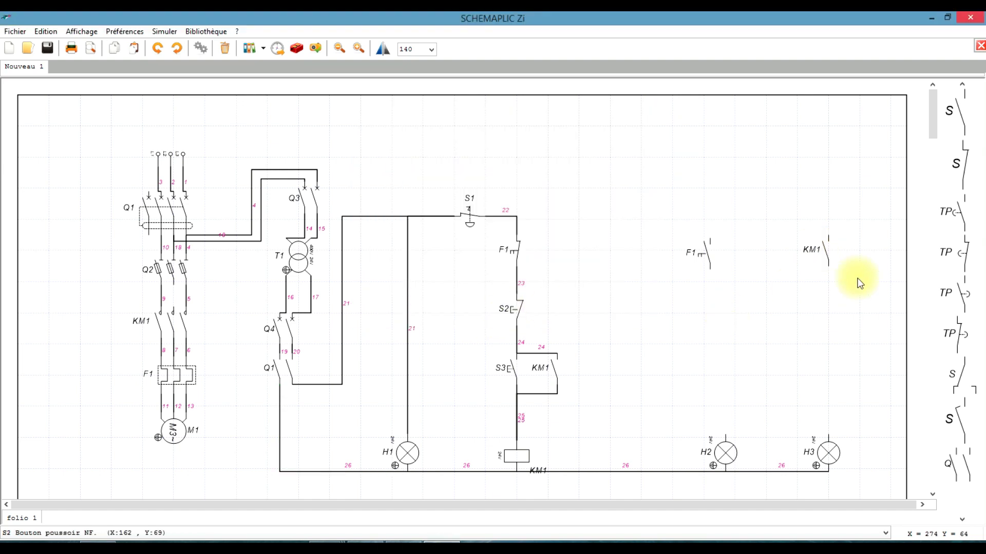
Step: Wire the KM1 signalling contact down to lamp H3 and the NO F1 contact down to lamp H2
left_click_drag(828, 264, 830, 434)
left_click_drag(826, 263, 829, 437)
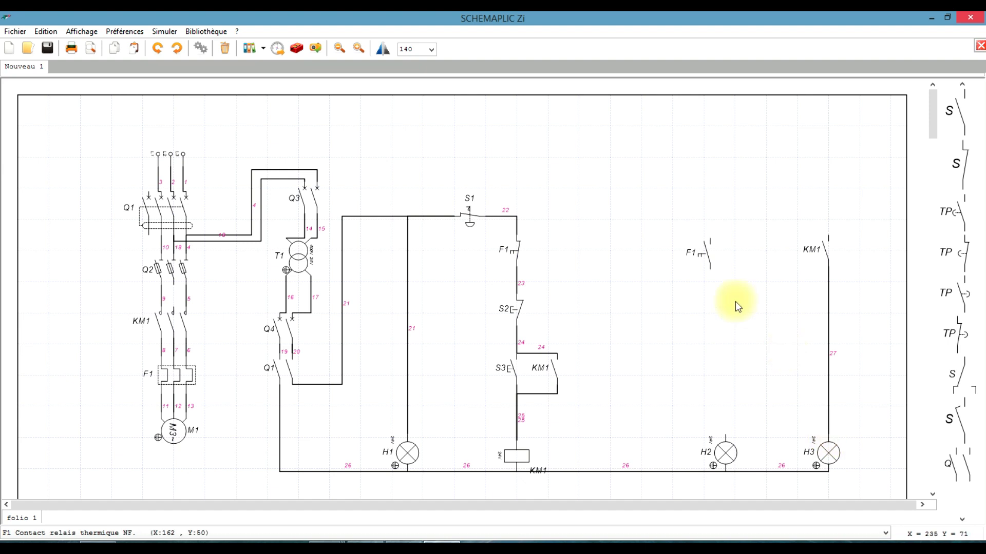
left_click_drag(710, 267, 725, 437)
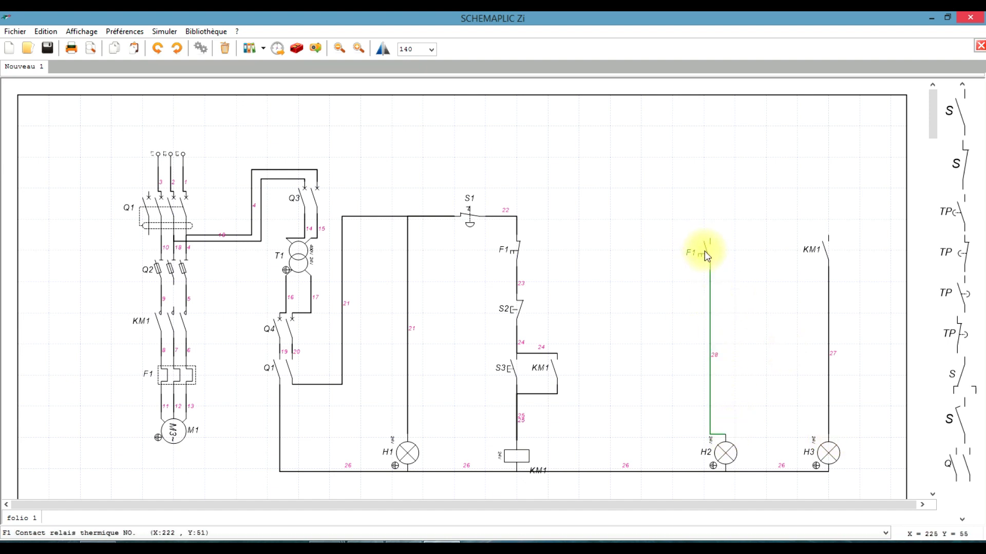
Step: Shift the NO F1 contact and lamp H2 to the right and align them so their connecting wire runs straight
left_click_drag(717, 255, 717, 255)
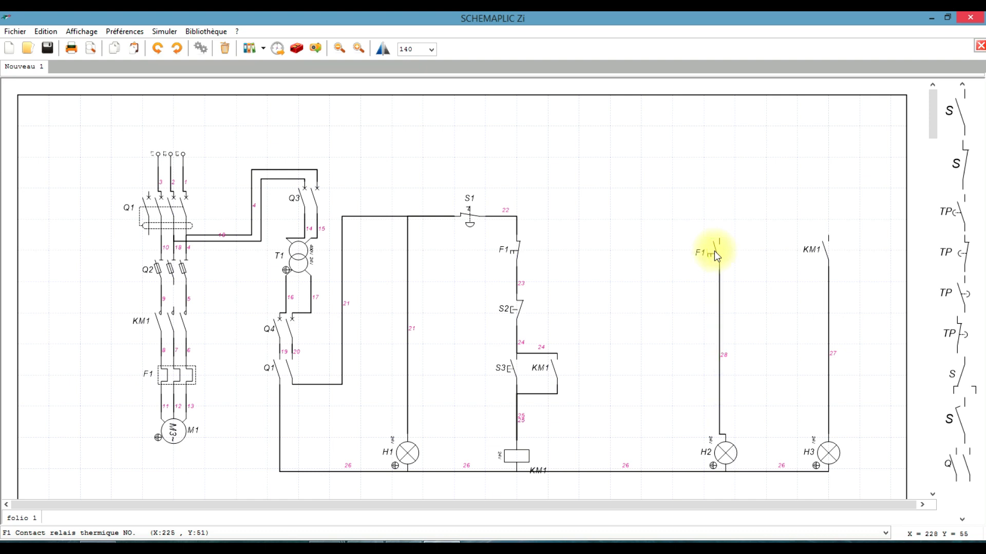
left_click(717, 252)
left_click_drag(722, 251, 733, 256)
left_click(728, 461)
left_click_drag(735, 460, 738, 460)
left_click(734, 460)
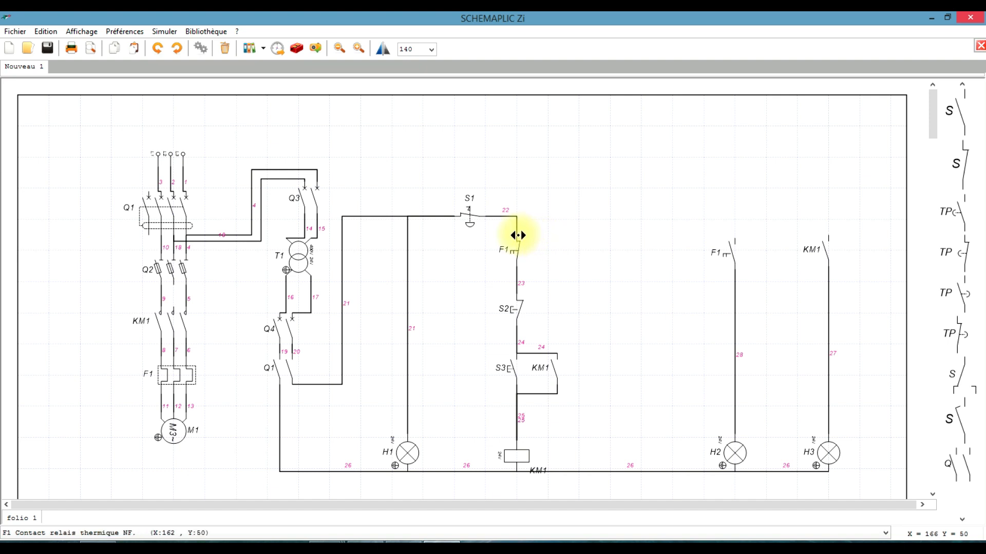
Step: Wire the NC F1 contact's upper terminal to the NO F1 and KM1 signalling contacts, and shift both lamp branches closer to the coil branch
left_click_drag(517, 235, 798, 229)
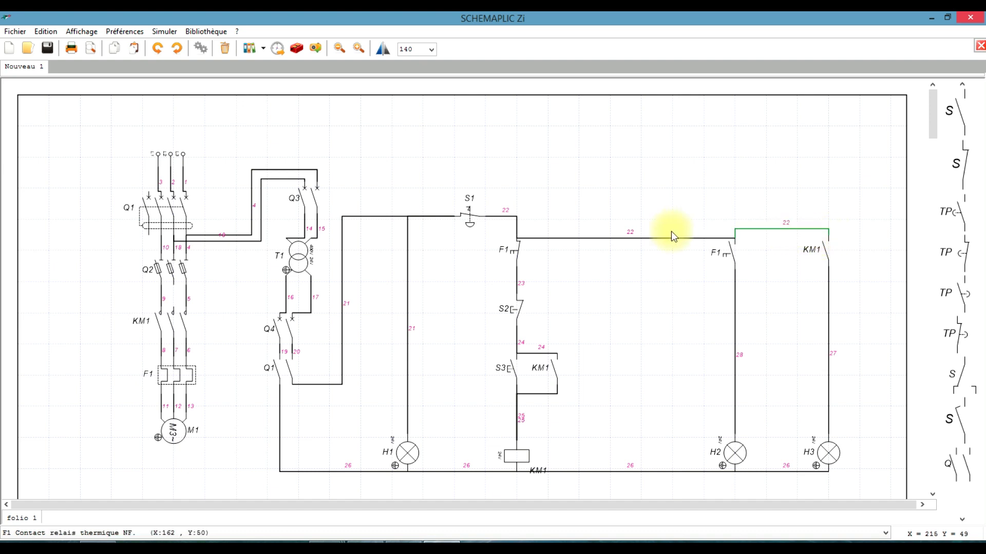
left_click_drag(663, 239, 870, 488)
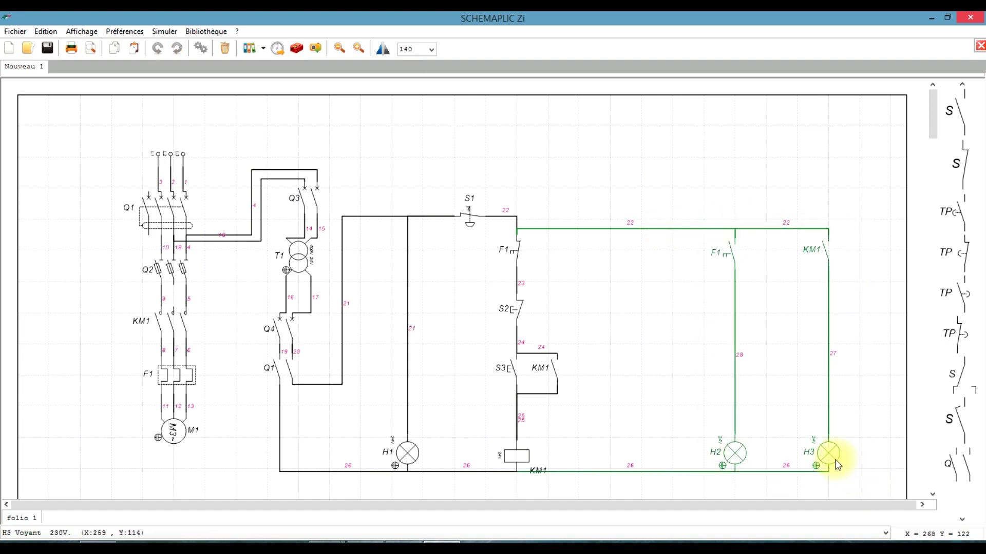
left_click_drag(821, 458, 739, 461)
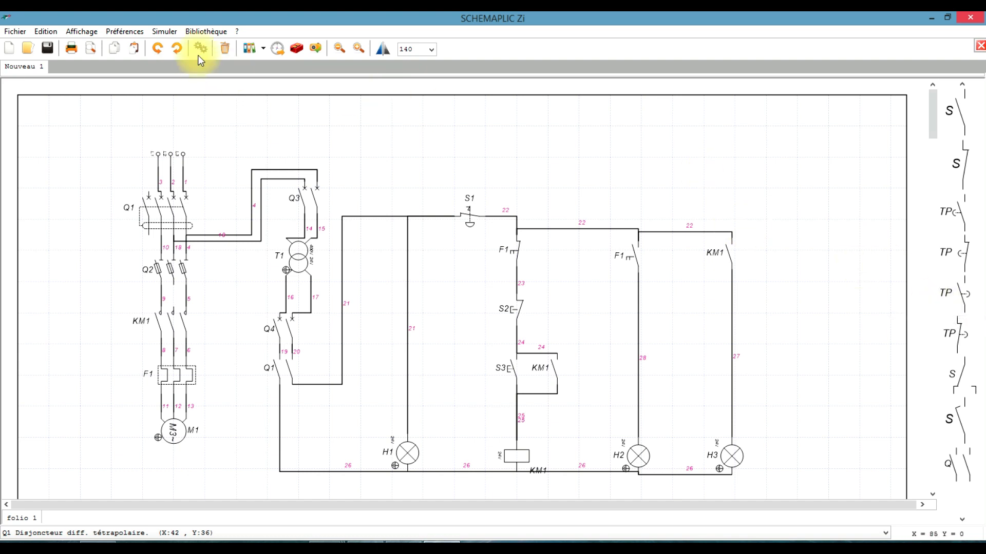
Step: Place a three-pole differential circuit breaker (Disjoncteur diff. tripolaire) from the electrical Protections library beside the four-pole breaker Q1
left_click(201, 29)
mouse_move(241, 75)
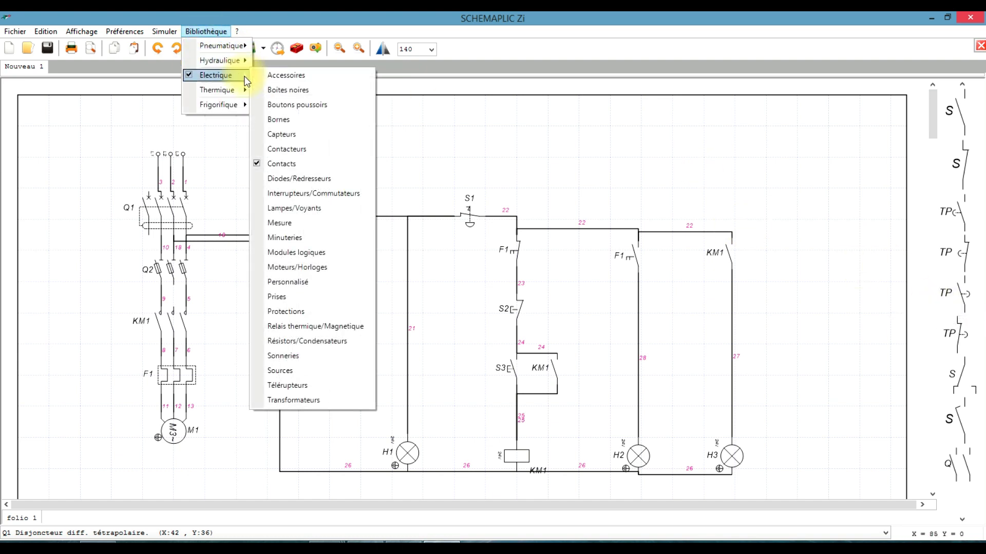
left_click(329, 311)
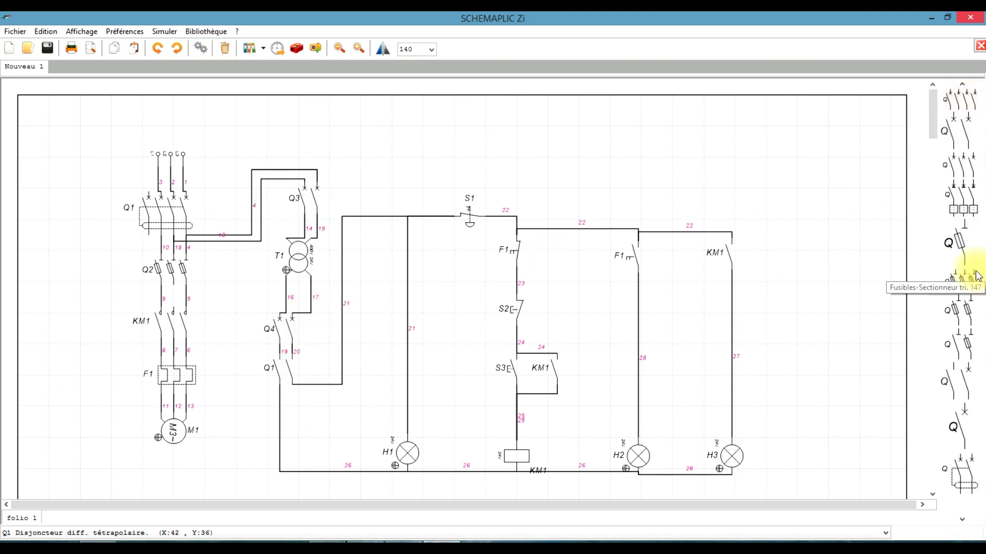
left_click(963, 520)
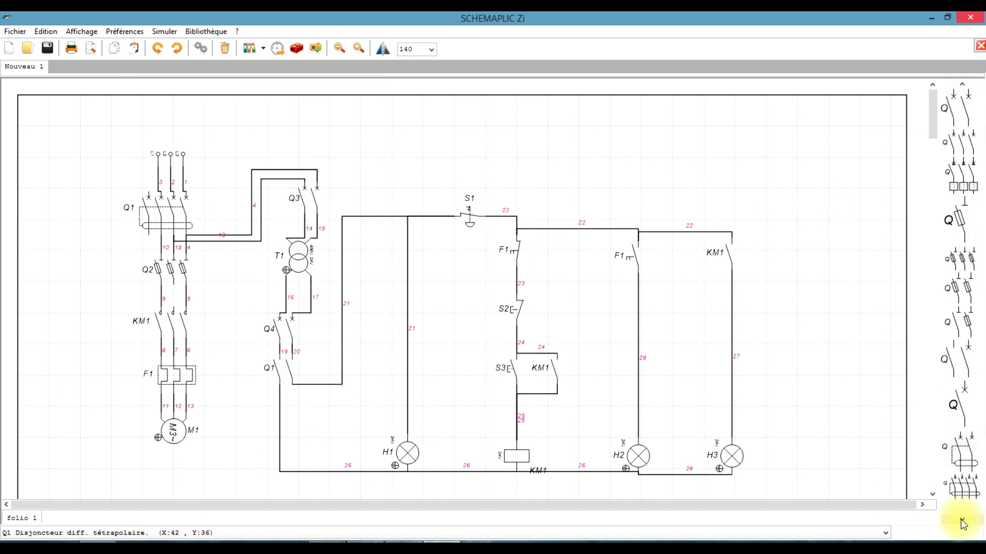
left_click(961, 519)
left_click(961, 520)
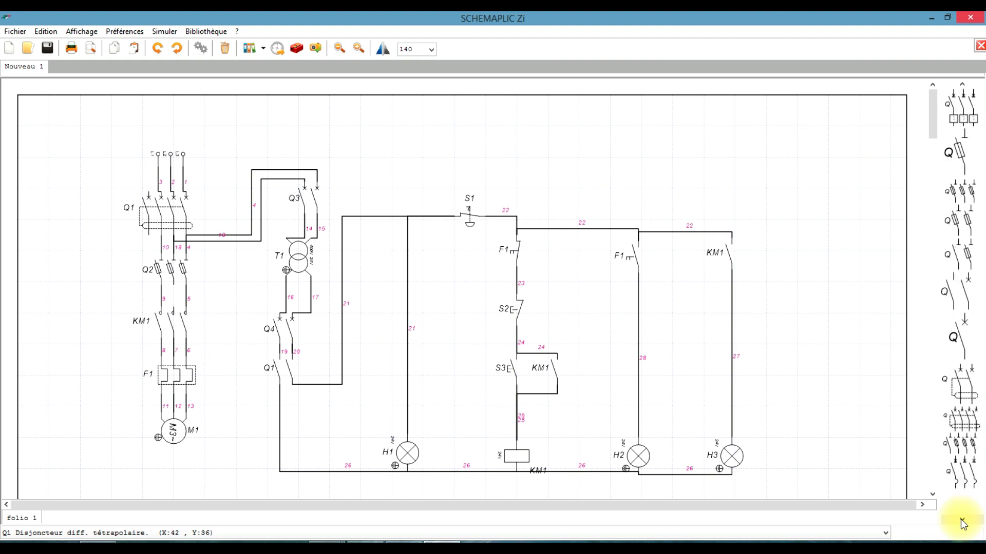
left_click(960, 519)
left_click(960, 519)
left_click(960, 519)
left_click(960, 519)
left_click(960, 520)
left_click(960, 519)
left_click(960, 519)
left_click(961, 519)
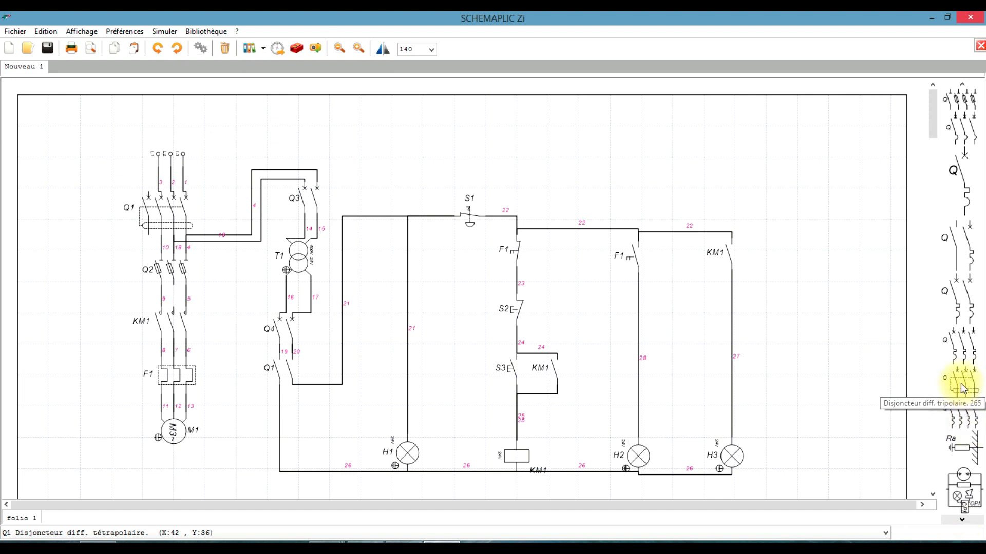
left_click_drag(963, 388, 54, 222)
Step: Delete the four-pole breaker Q1 with its wires and move the three-pole differential breaker into its place above Q2
left_click(175, 208)
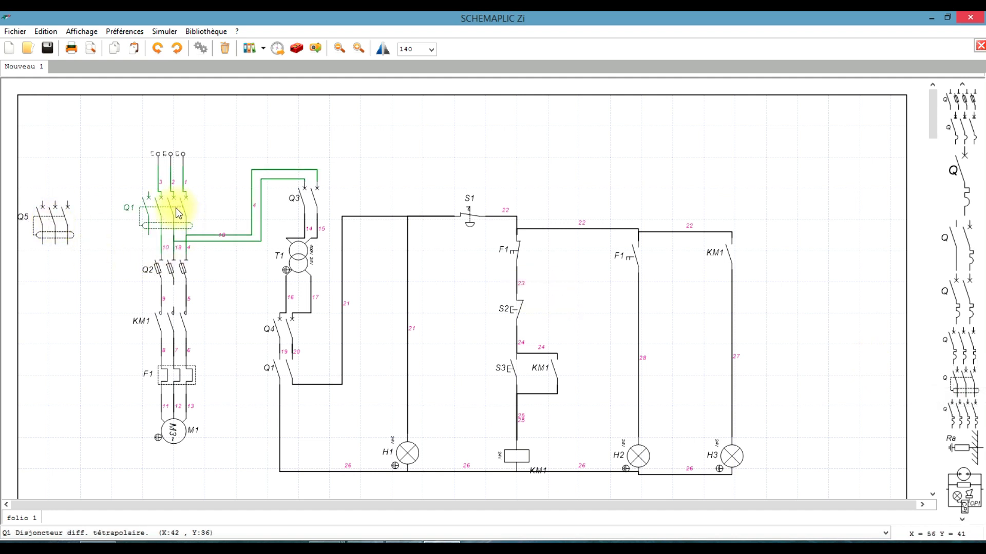
key("Delete")
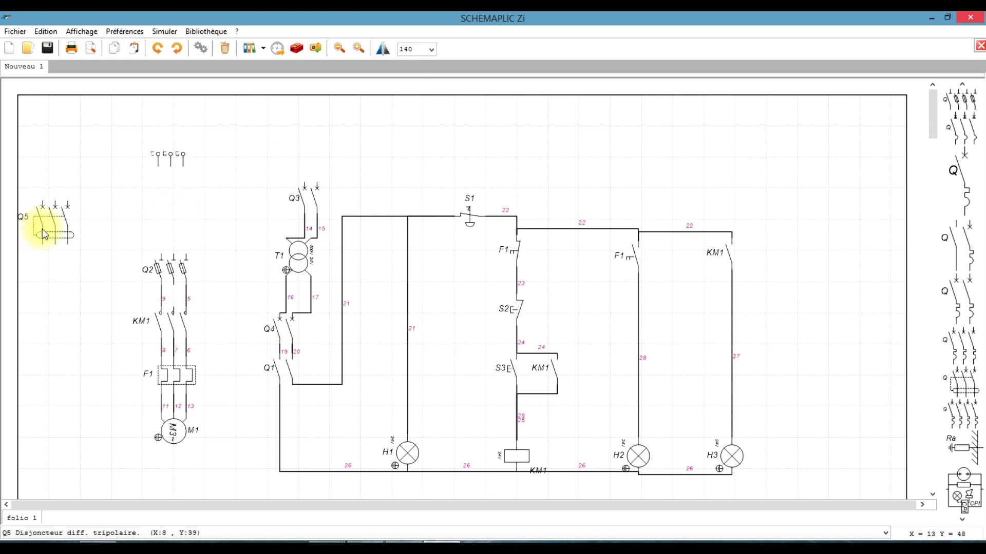
left_click_drag(44, 229, 162, 214)
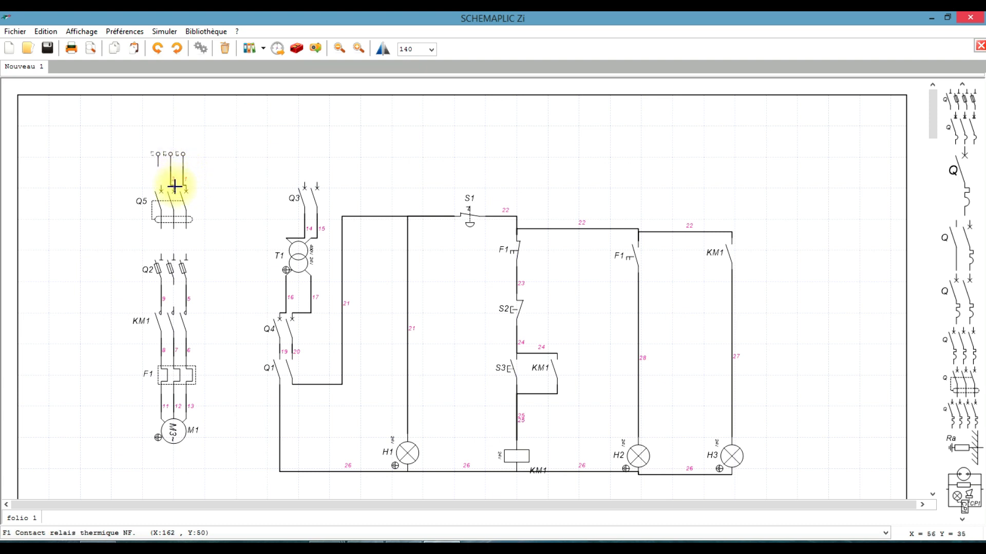
Step: Wire the three-pole breaker to the three supply terminals and to Q2, aligning the terminals directly above its poles
left_click_drag(157, 165, 160, 187)
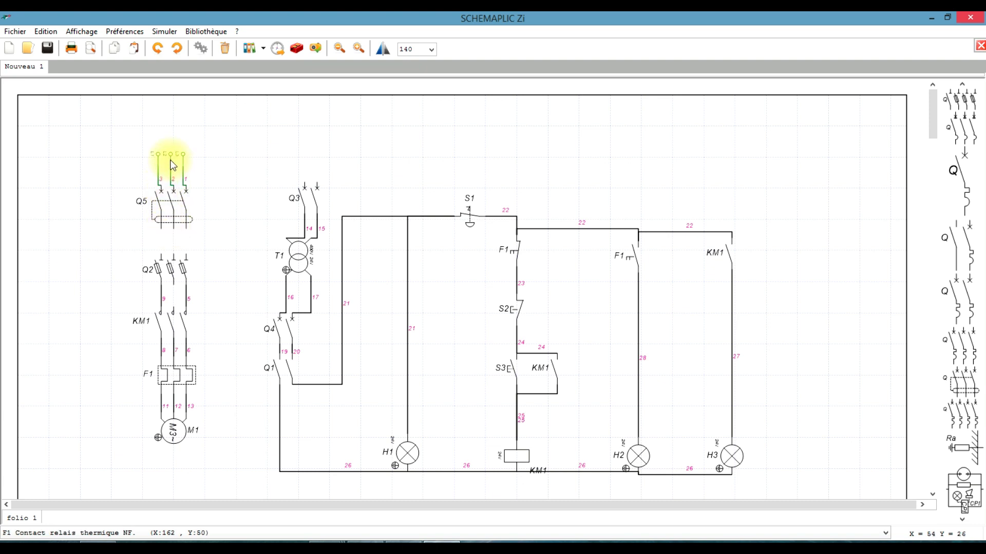
left_click_drag(173, 164, 177, 164)
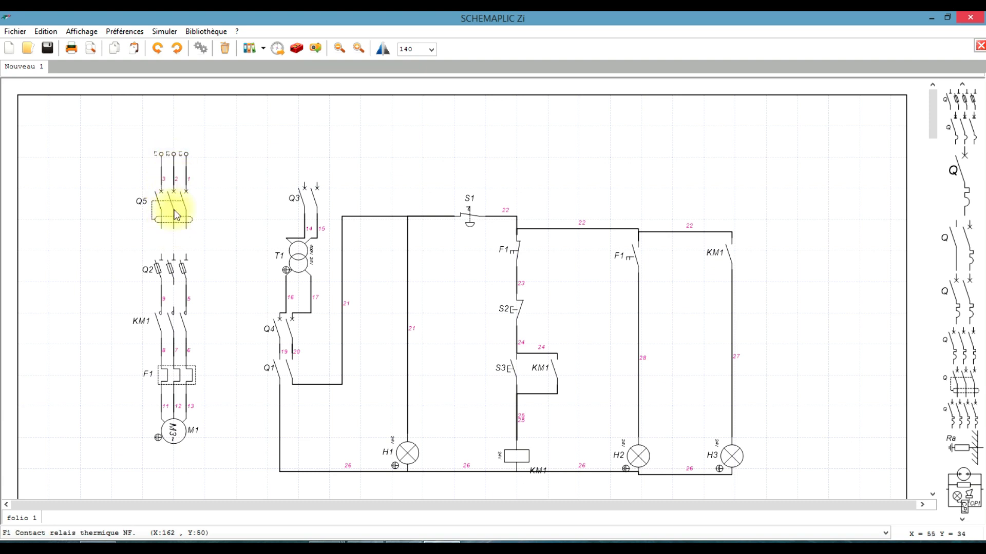
left_click_drag(160, 226, 162, 255)
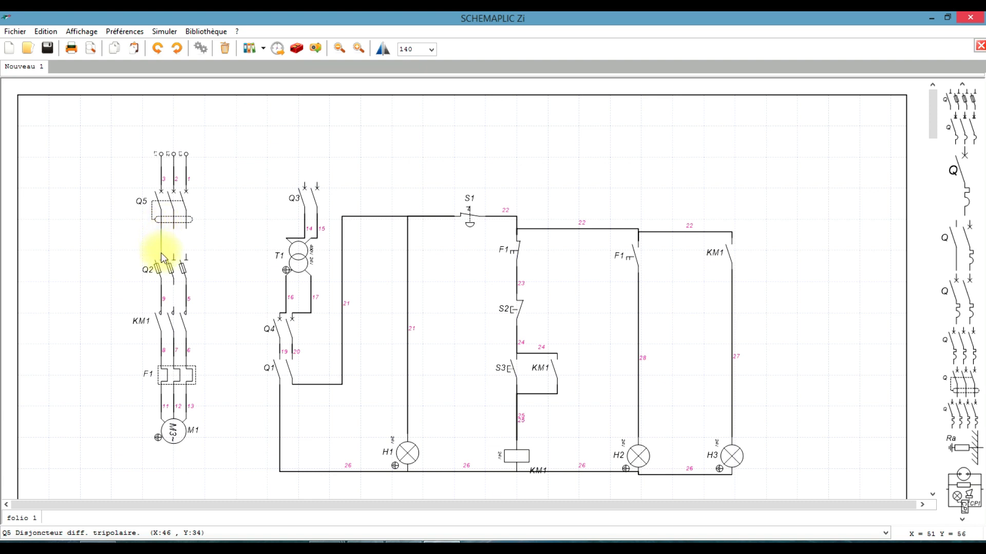
mouse_move(173, 220)
left_mouse_down()
mouse_move(174, 256)
mouse_move(187, 252)
left_mouse_up()
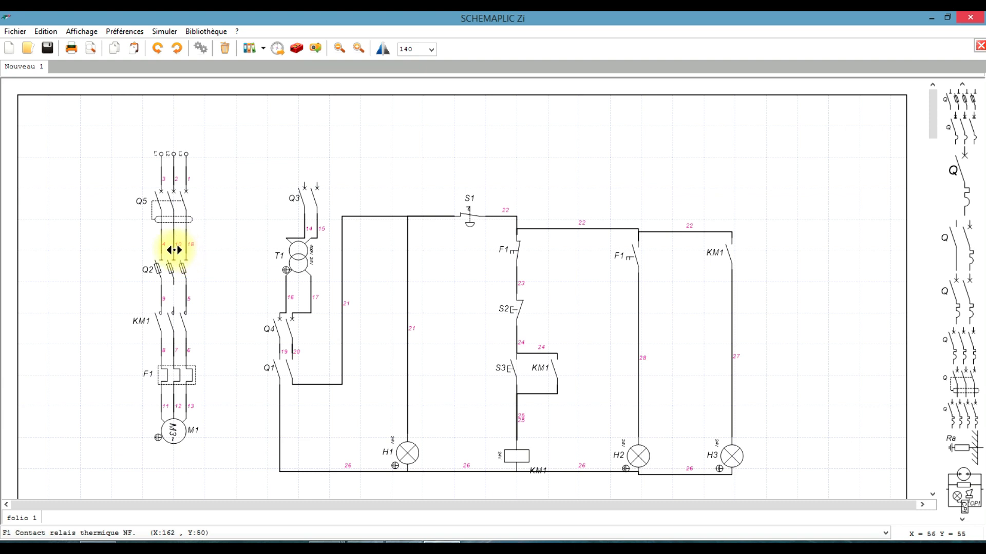
Step: Wire the middle phase above Q2 to Q3's first pole and reroute the wire clear of the three-pole breaker
left_click_drag(174, 257, 304, 184)
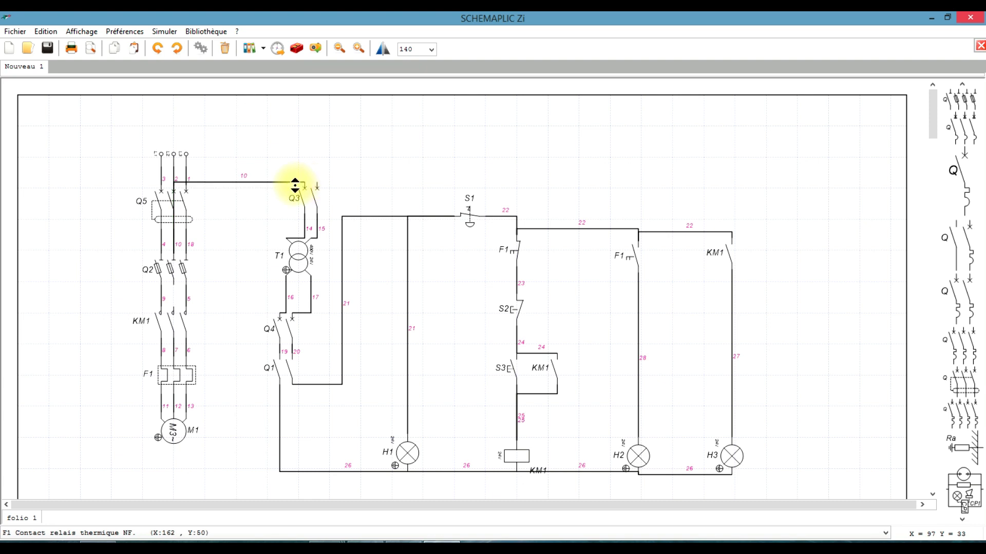
left_click_drag(195, 235, 210, 234)
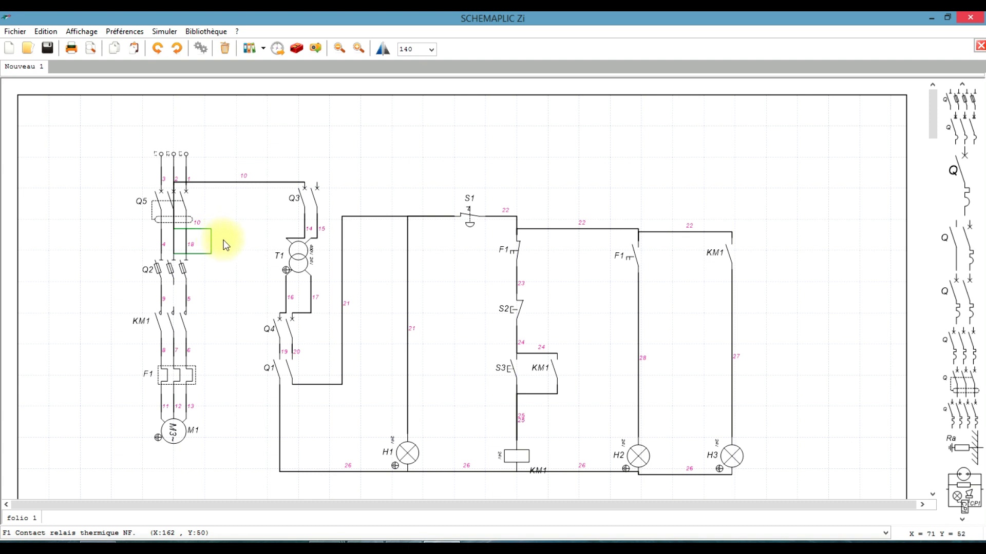
left_click_drag(215, 238, 224, 237)
left_click_drag(207, 240, 172, 242)
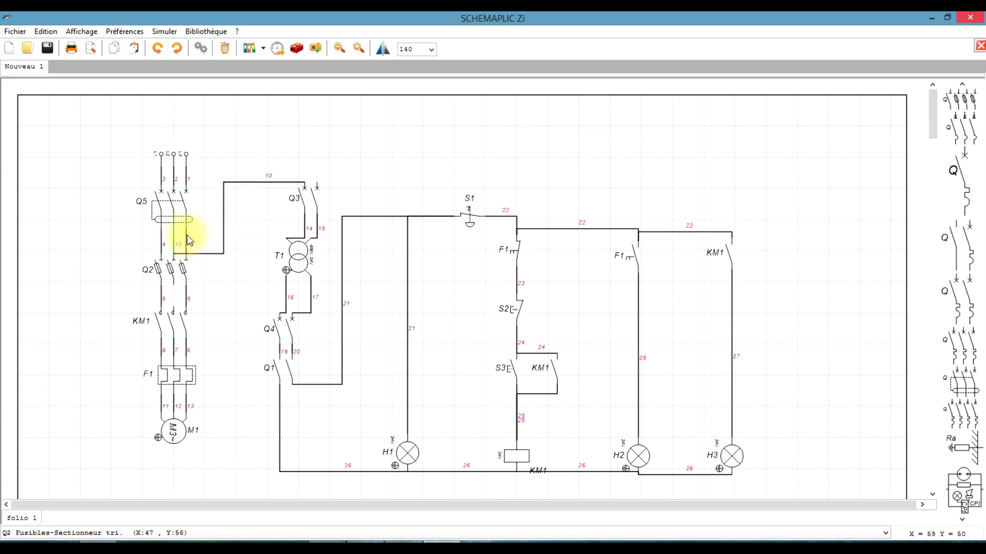
Step: Wire the three-pole breaker's third lower terminal to Q3's second pole and reroute the wire outside the middle-phase connection
left_click(186, 228)
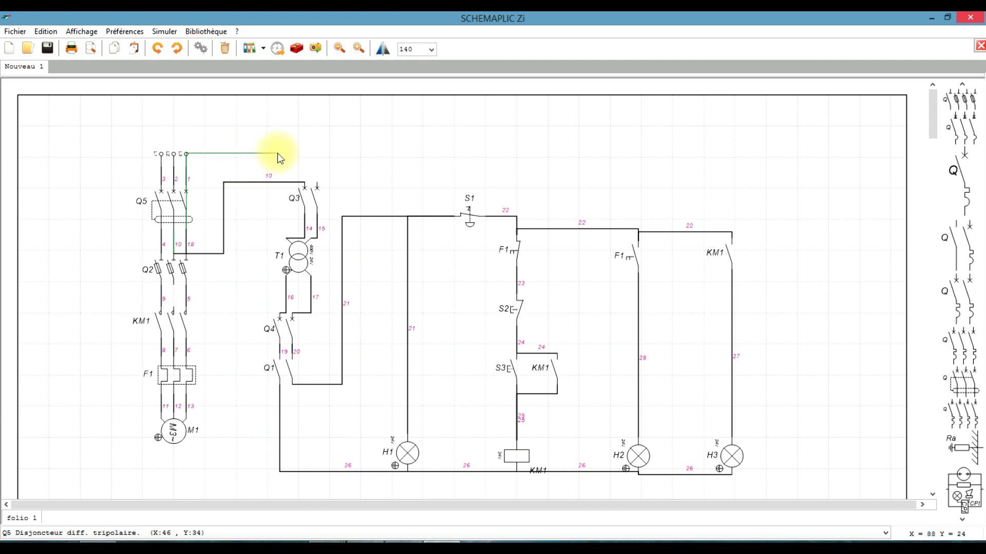
left_click(317, 184)
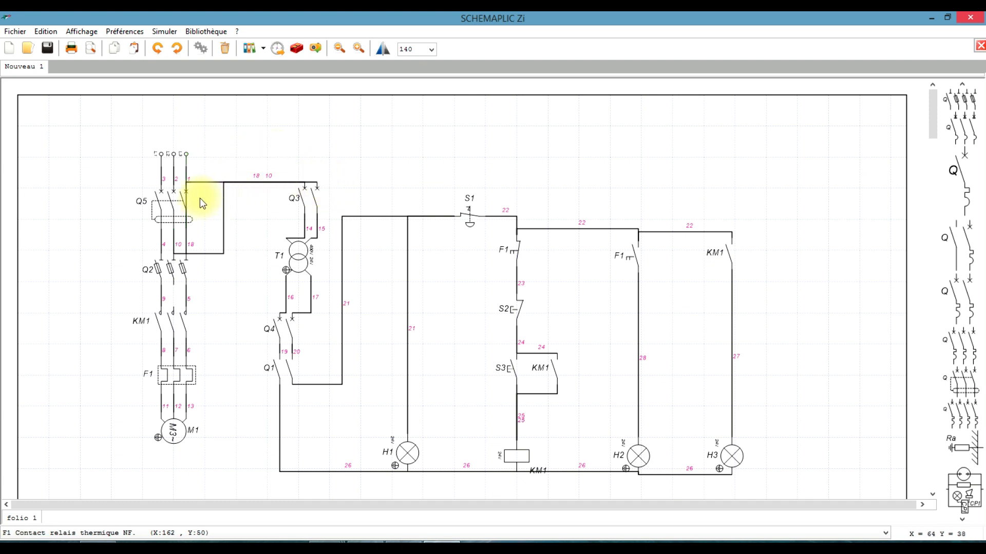
left_click_drag(186, 201, 204, 201)
mouse_move(257, 182)
left_mouse_down()
mouse_move(253, 152)
mouse_move(257, 179)
mouse_move(257, 168)
left_mouse_up()
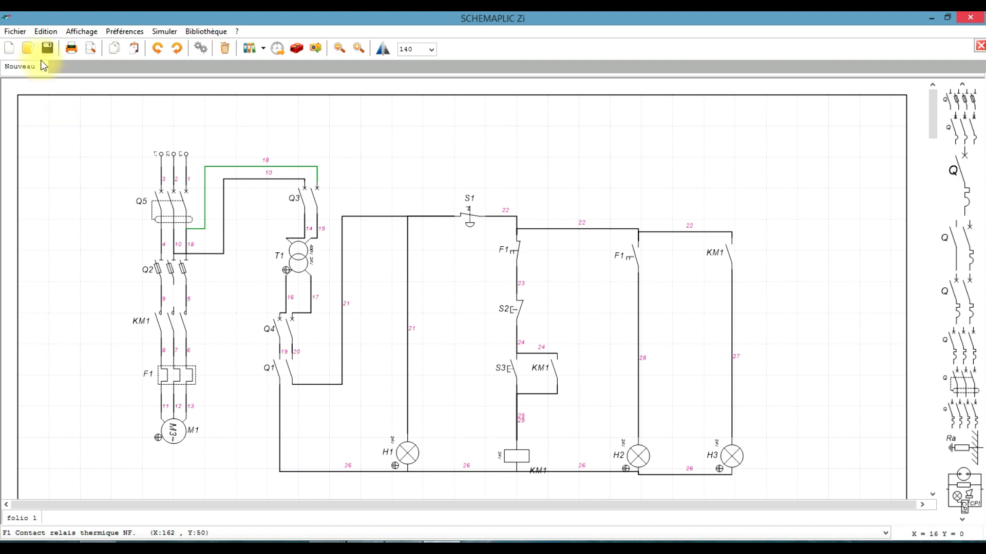
Step: Open the Save As dialog for the schematic and enter the file name "schéma de principe-démarrage 1 sens de marche"
left_click(17, 33)
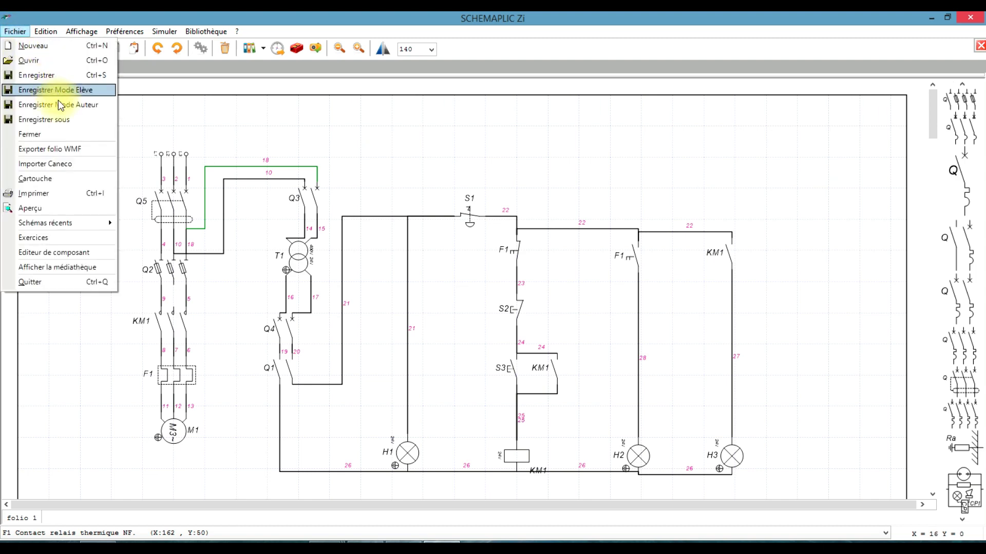
left_click(63, 118)
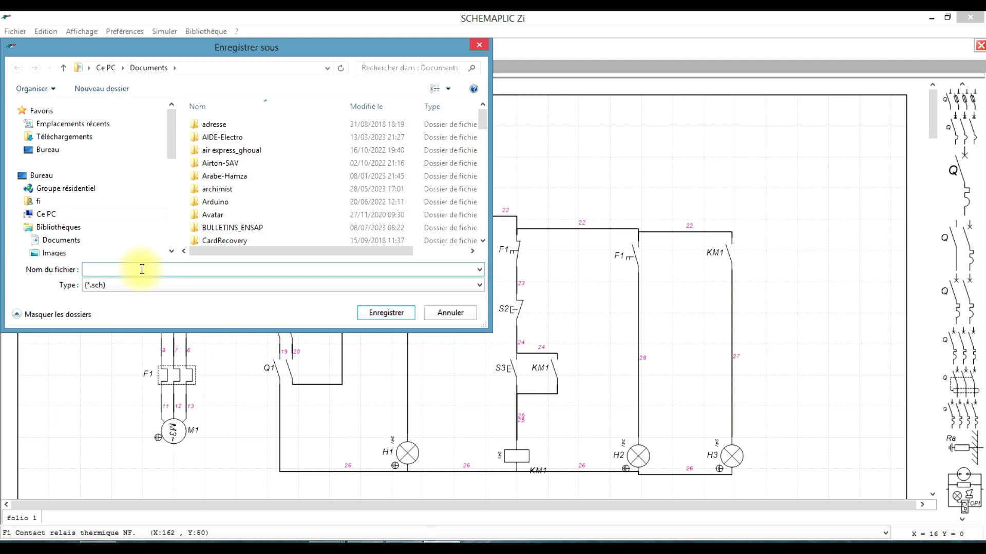
type("sché")
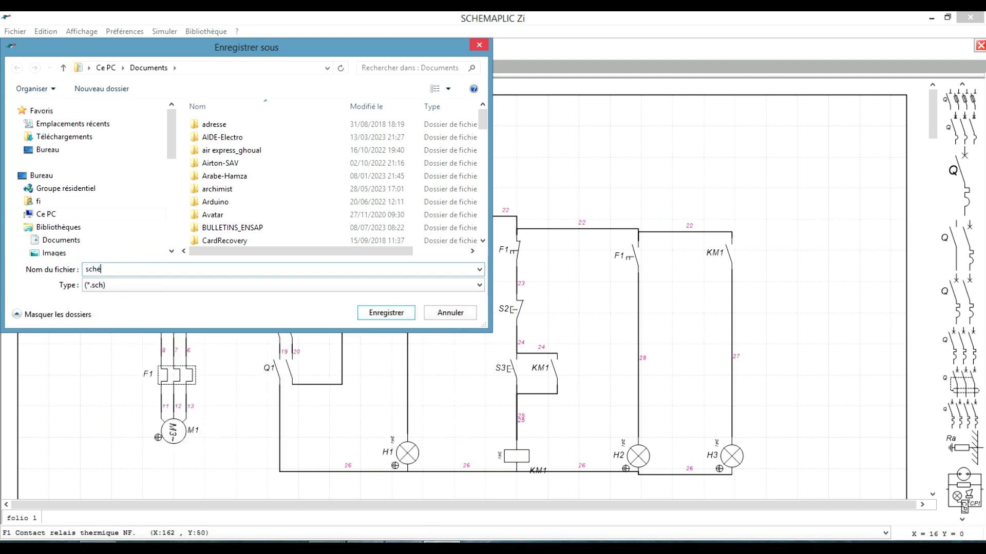
type("ma de principe-démarrage 1 sens de marche")
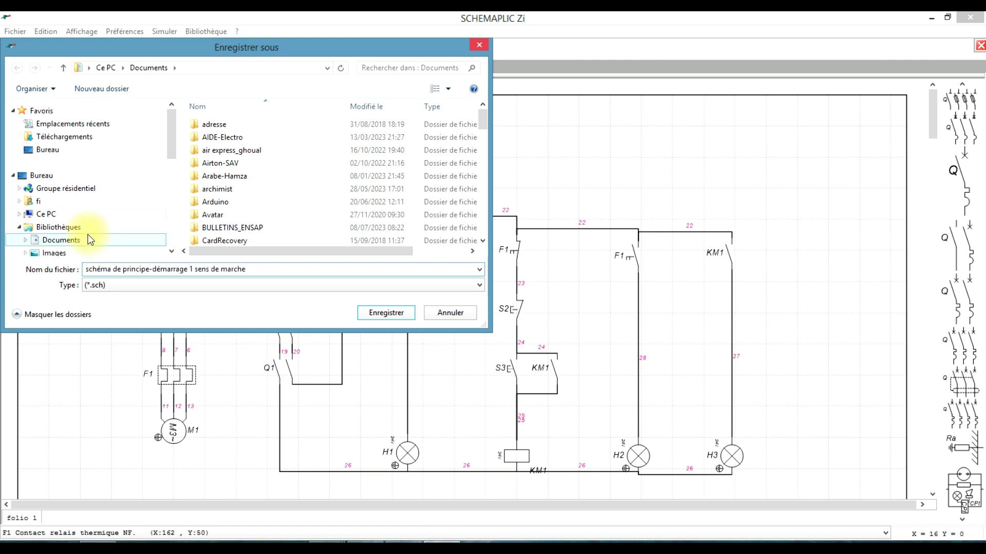
Step: Save the schematic on drive C: in Lycée_Montel > RENTREE-2023 > TMELEC2_2023 > TECHNO > Cours-recherche de schéma
left_click(54, 216)
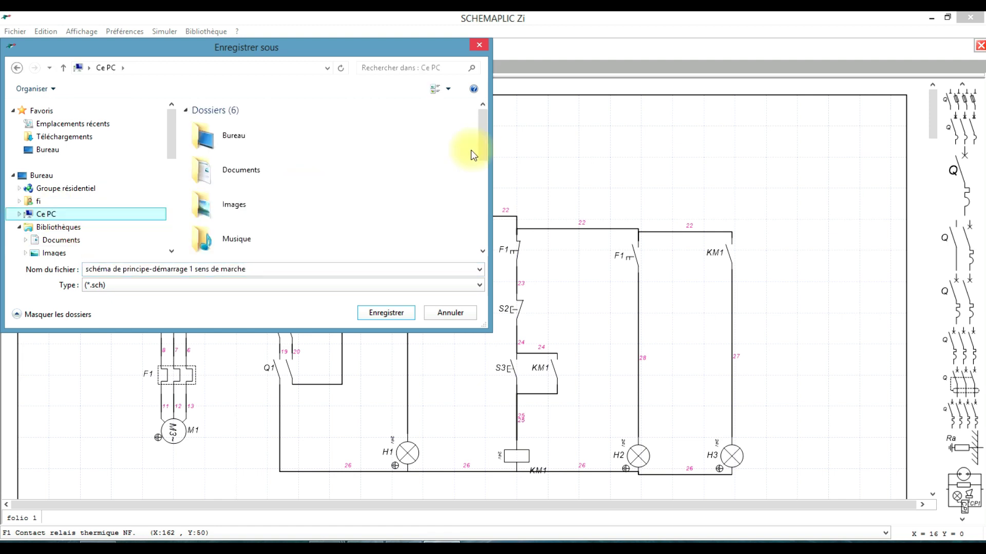
left_click_drag(485, 146, 485, 202)
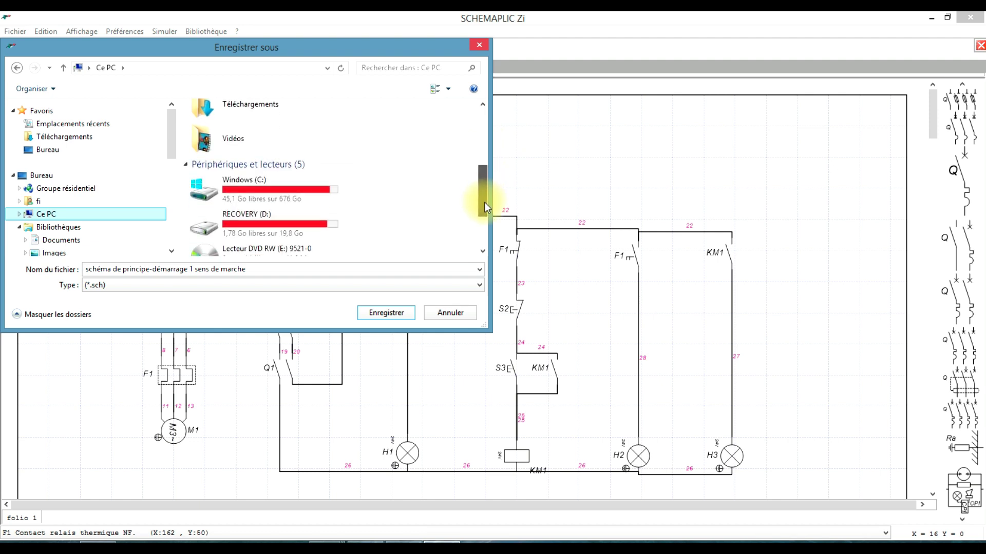
double_click(298, 202)
left_click_drag(483, 123, 484, 158)
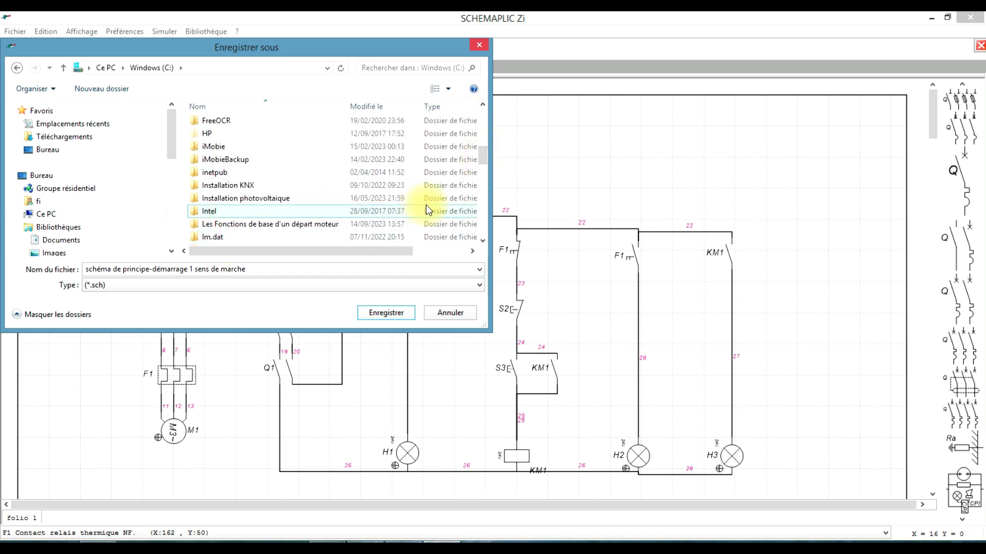
left_click_drag(486, 155, 486, 176)
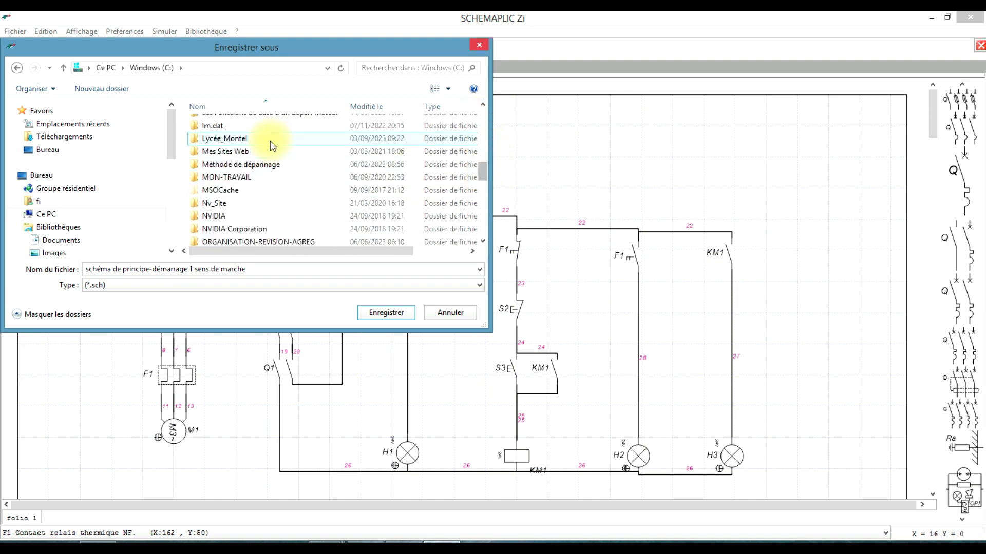
double_click(252, 140)
left_click_drag(486, 158, 482, 206)
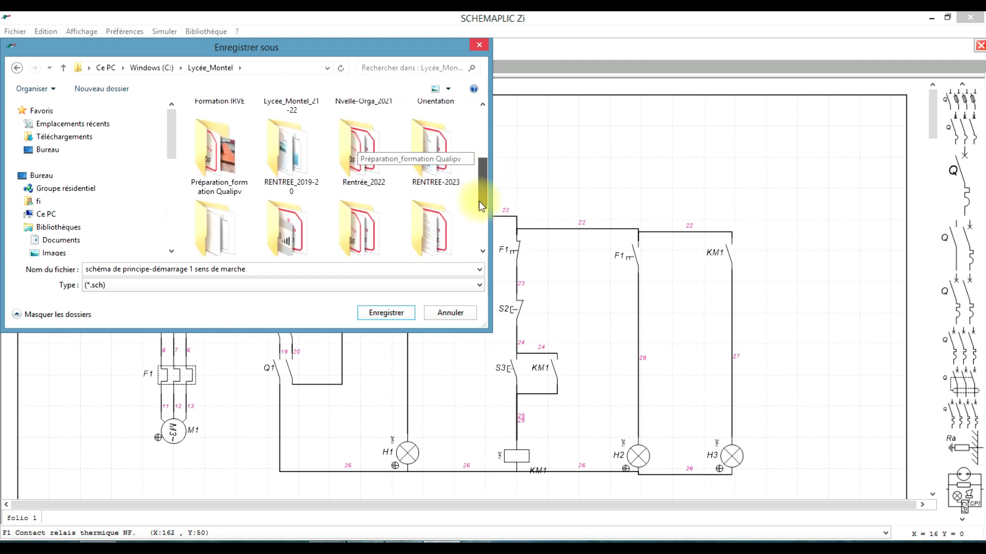
double_click(431, 166)
double_click(252, 226)
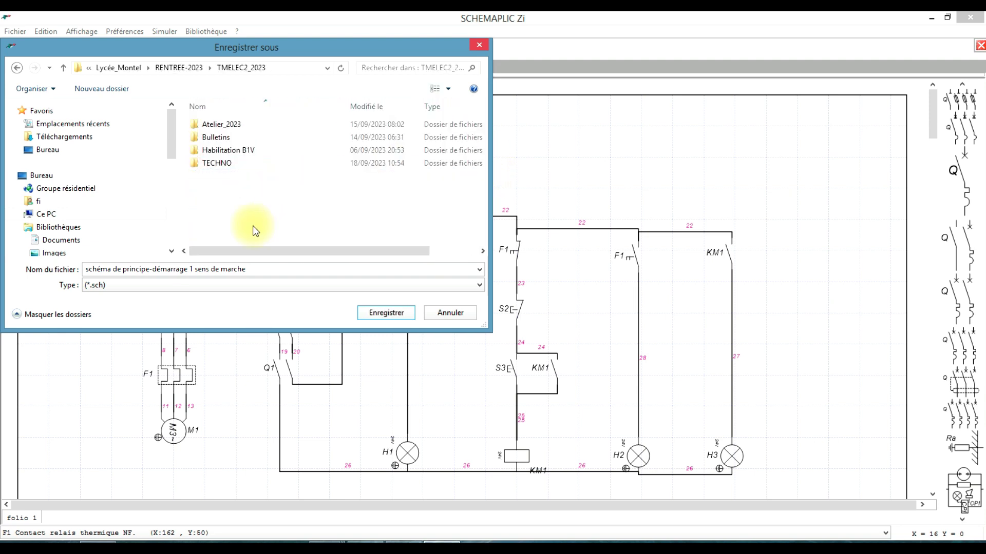
double_click(228, 165)
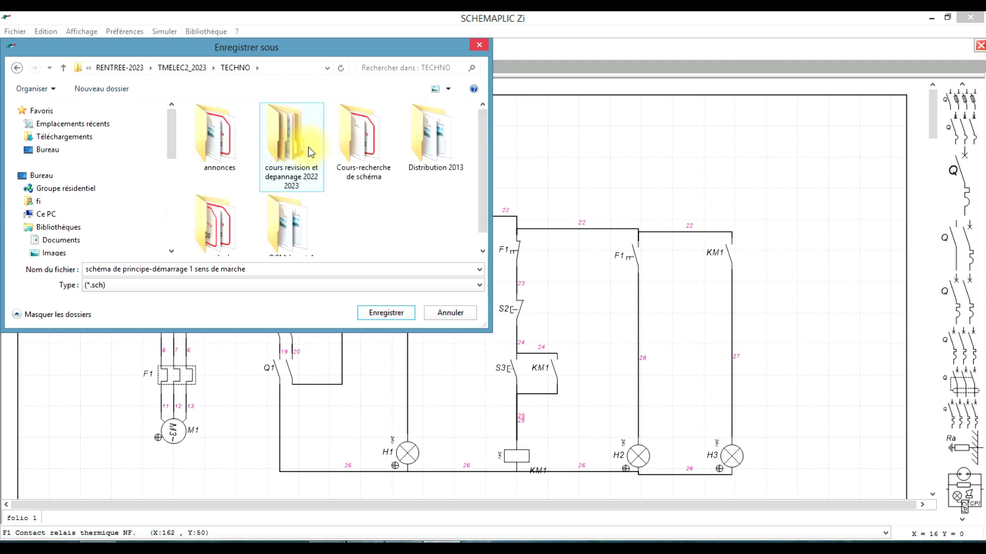
double_click(354, 156)
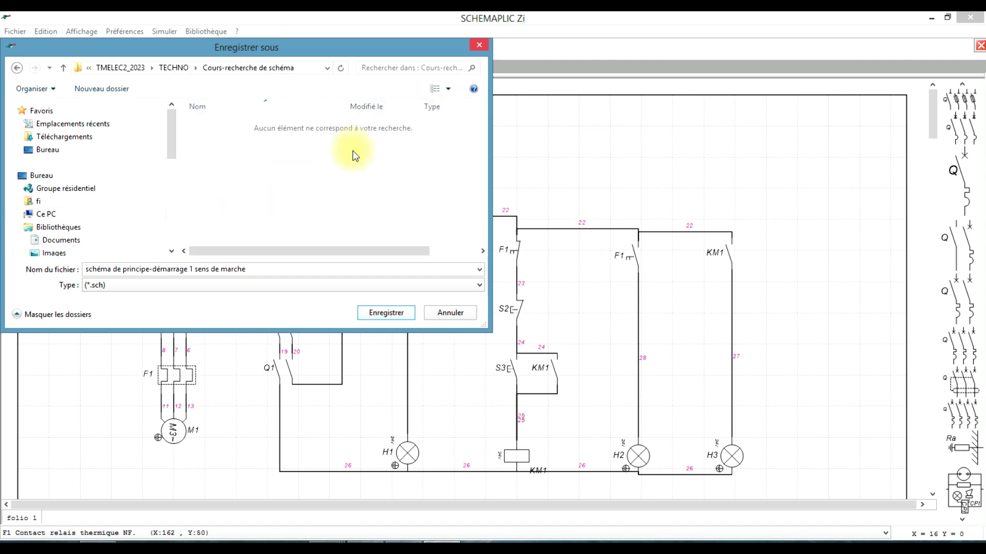
left_click(378, 315)
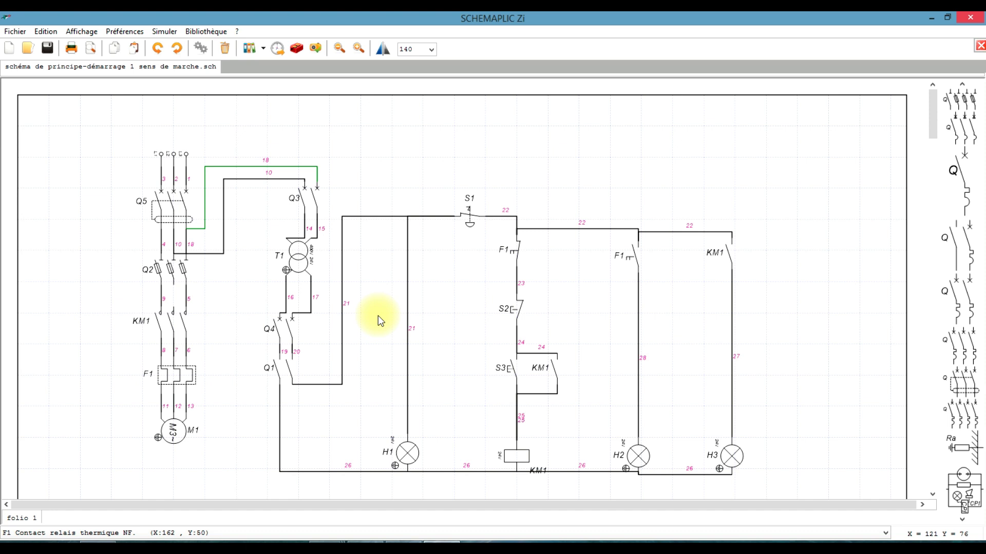
Step: Start the simulation to check the three-pole breaker and return to drawing mode
left_click(168, 30)
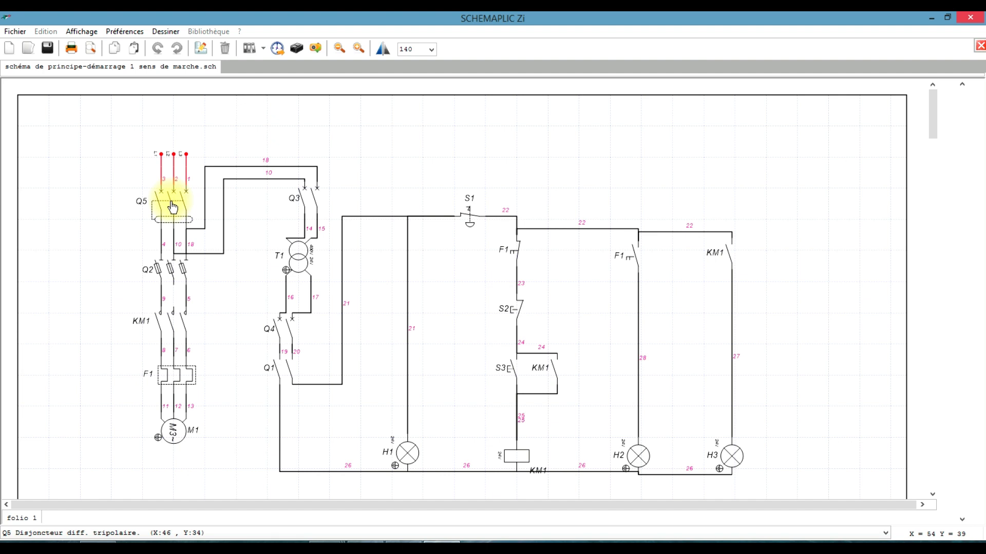
left_click(201, 47)
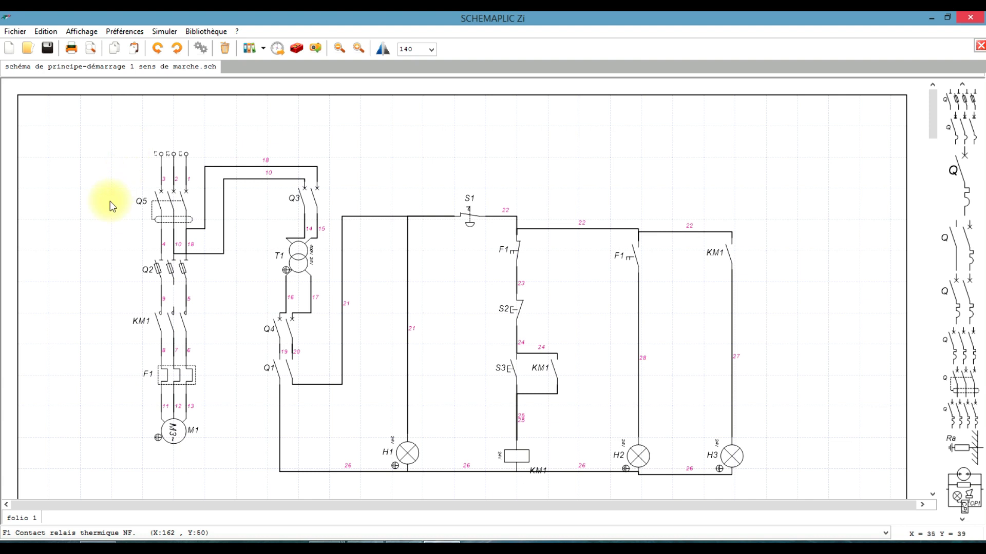
Step: Rename the three-pole differential breaker Q5 as Q1
double_click(167, 208)
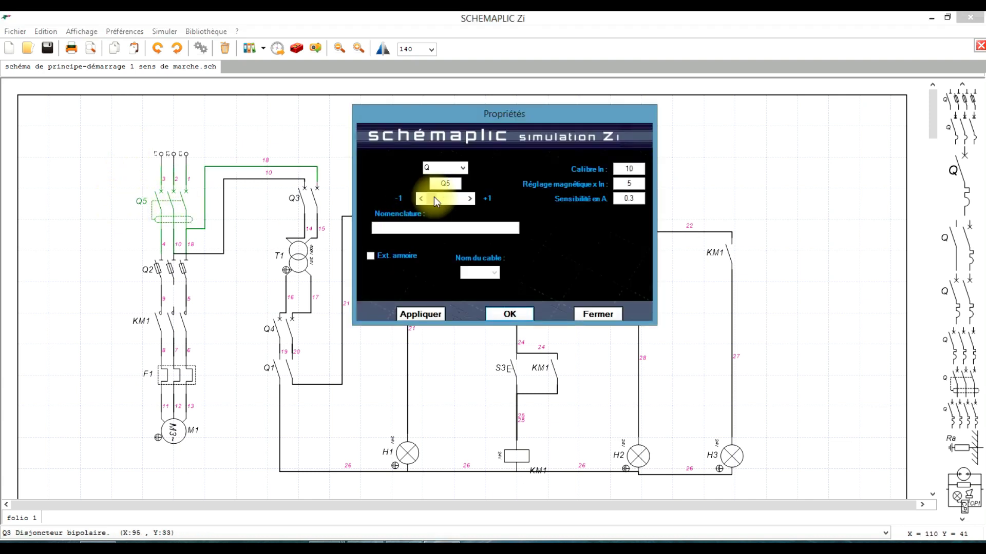
left_click(421, 197)
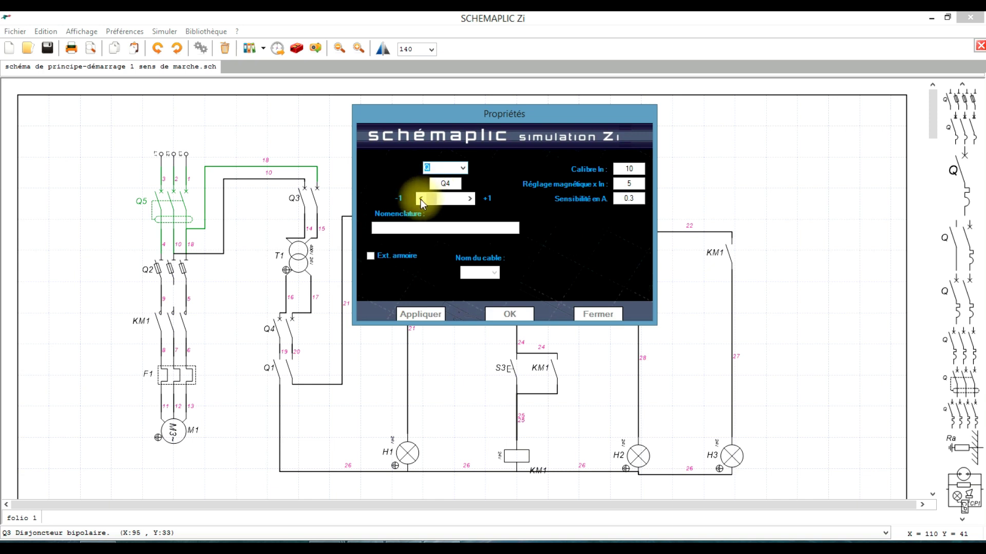
left_click(420, 200)
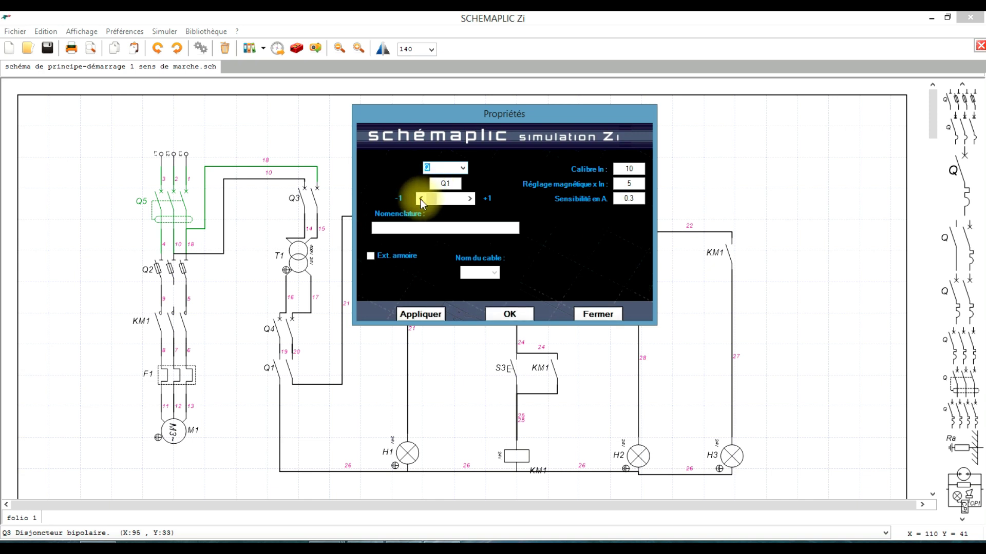
left_click(508, 312)
Step: Simulate the circuit by closing Q1, Q2, Q3 and Q4 and starting motor M1 with S3, and return to drawing mode
left_click(166, 32)
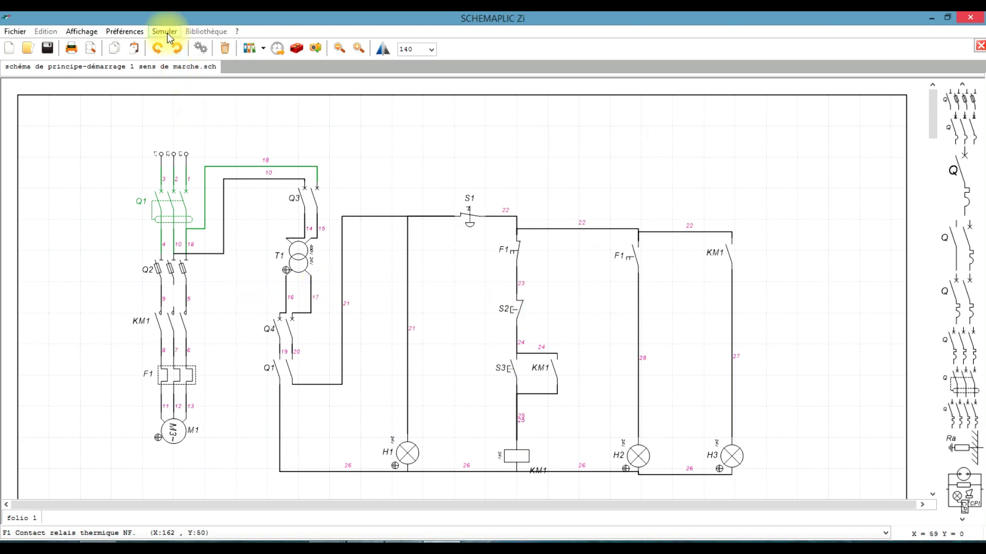
left_click(181, 210)
left_click(176, 271)
left_click(175, 271)
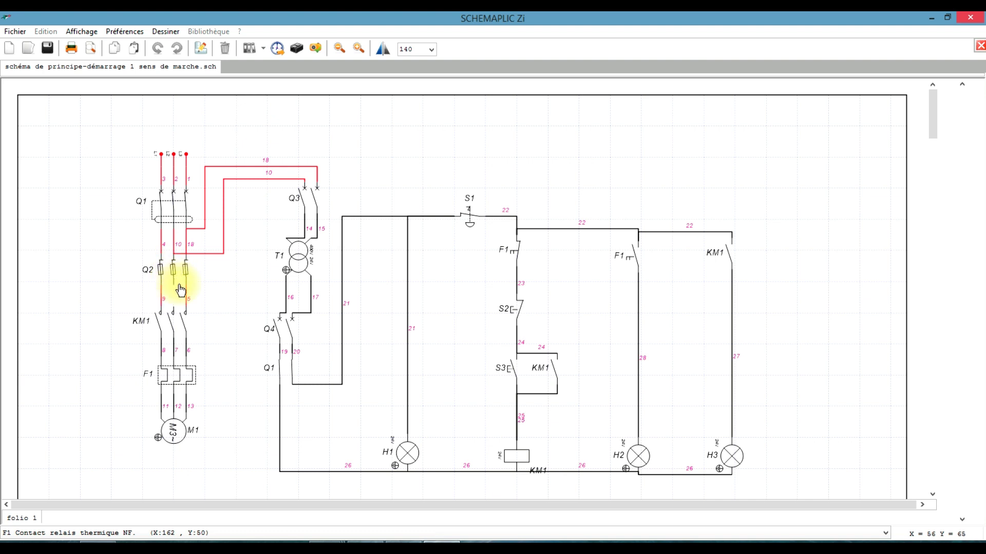
left_click(312, 207)
left_click(285, 335)
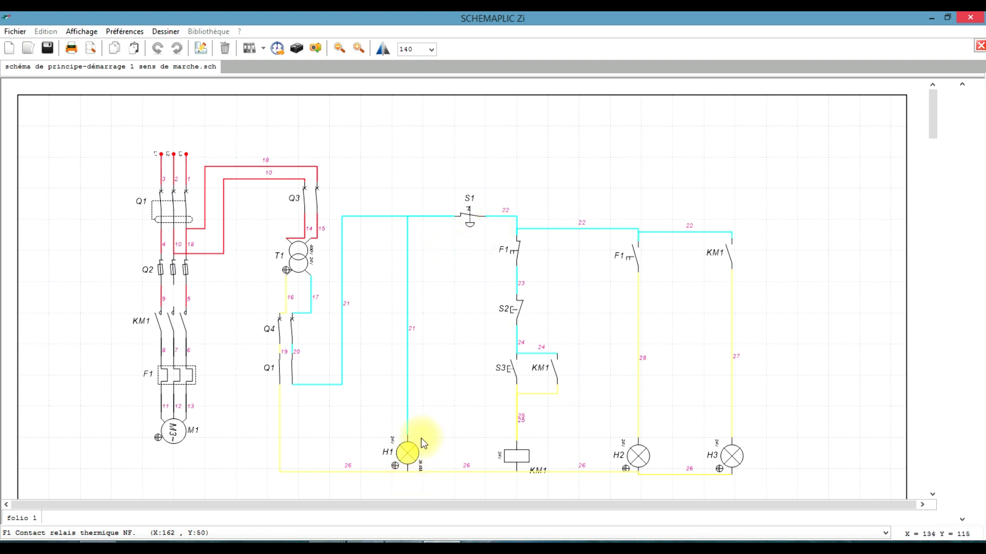
left_click(511, 374)
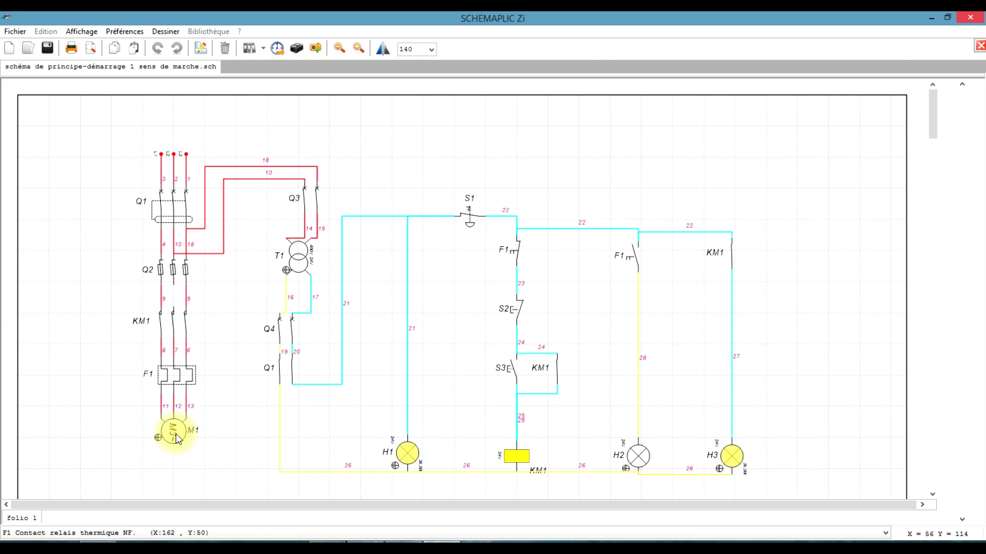
left_click(167, 33)
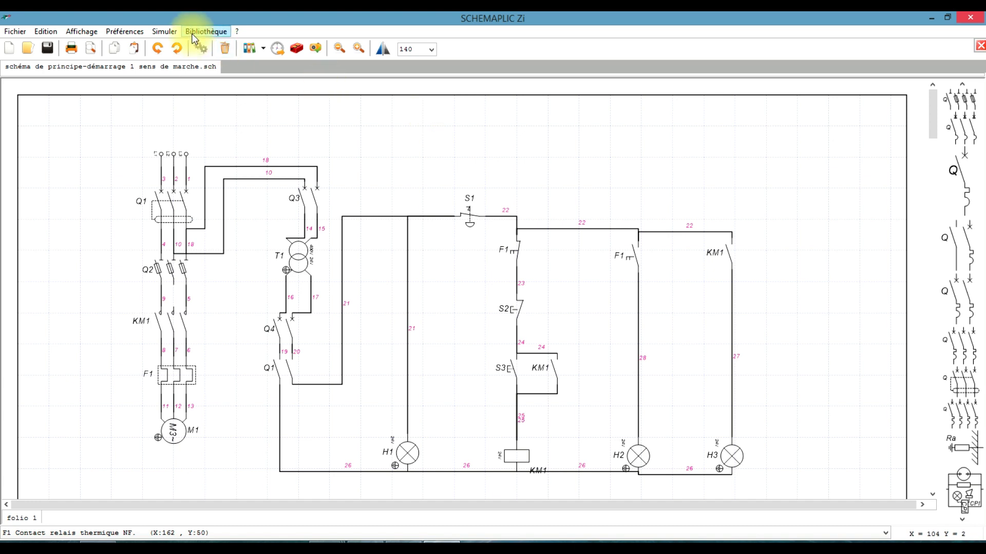
Step: Try to take the first three-phase motor from the electrical Moteurs/Horloges library and quit the application
left_click(204, 32)
mouse_move(240, 79)
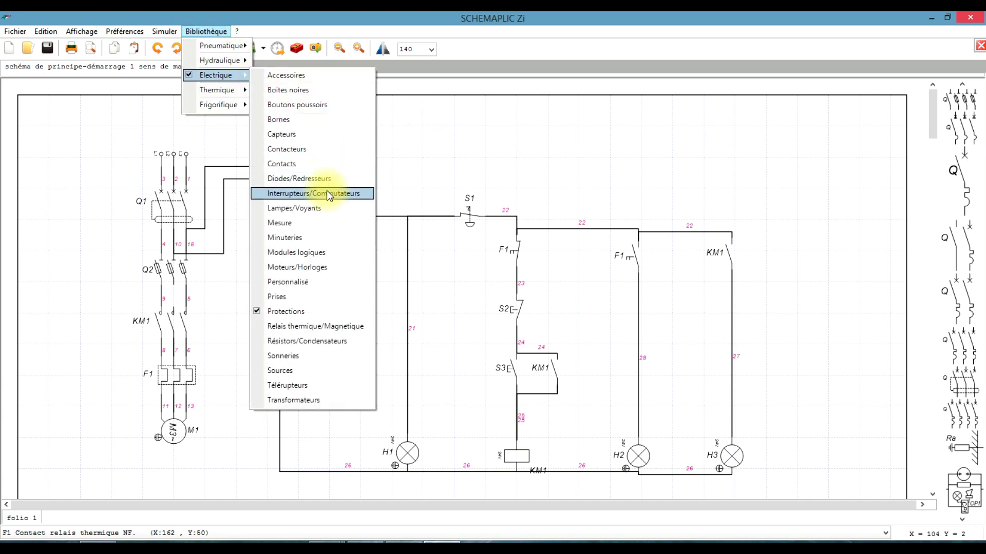
left_click(307, 271)
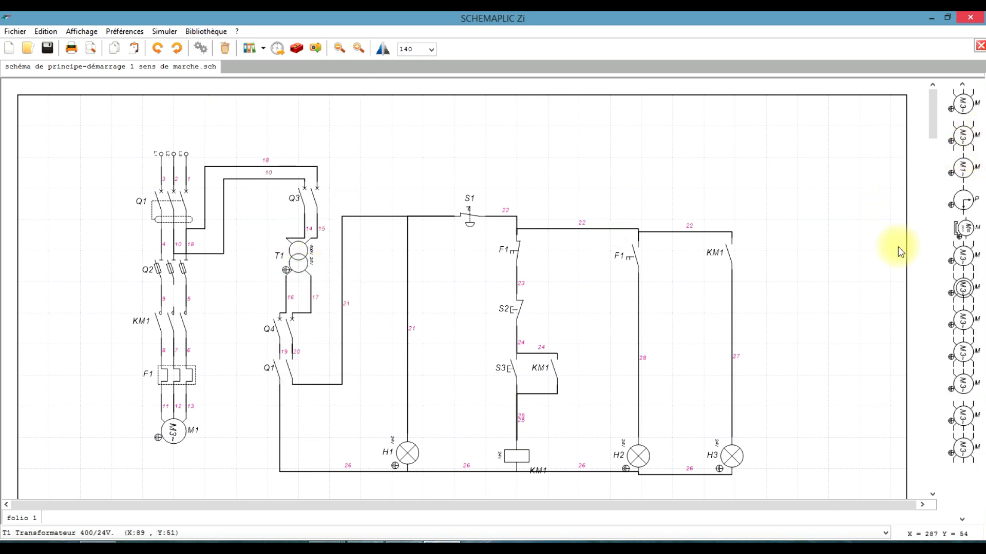
left_click(960, 105)
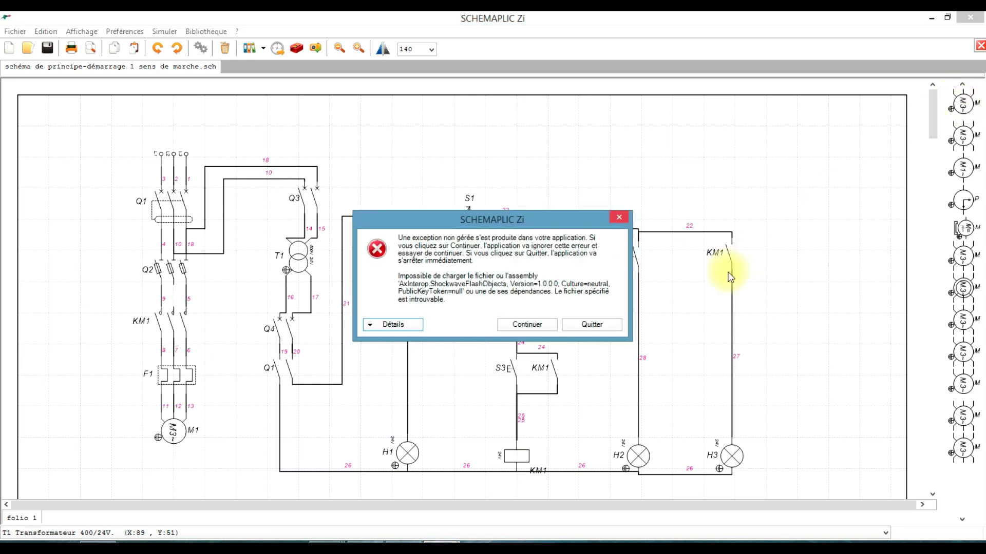
left_click(599, 326)
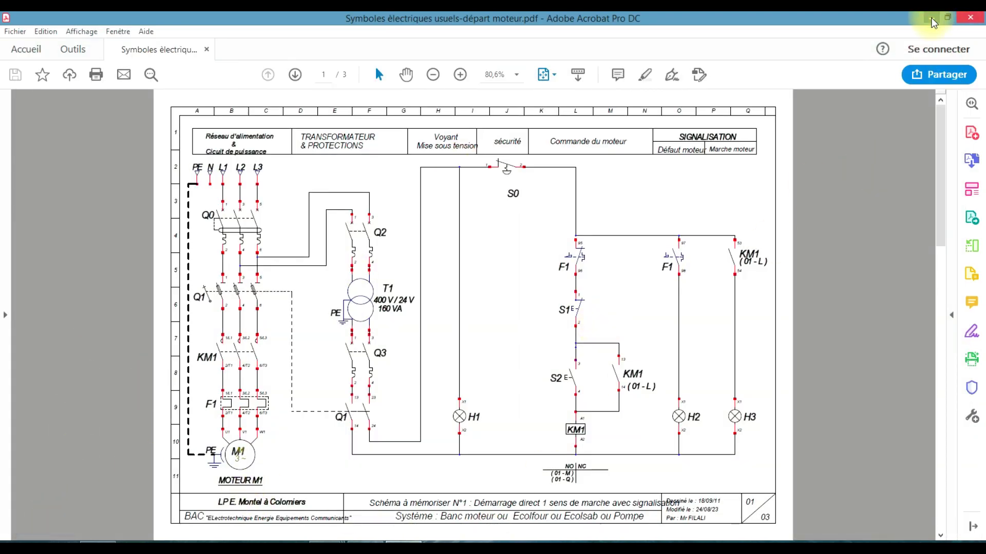
Step: Relaunch Schemaplic from the desktop and reopen the saved file "schéma de principe-démarrage 1 sens de marche"
left_click(969, 17)
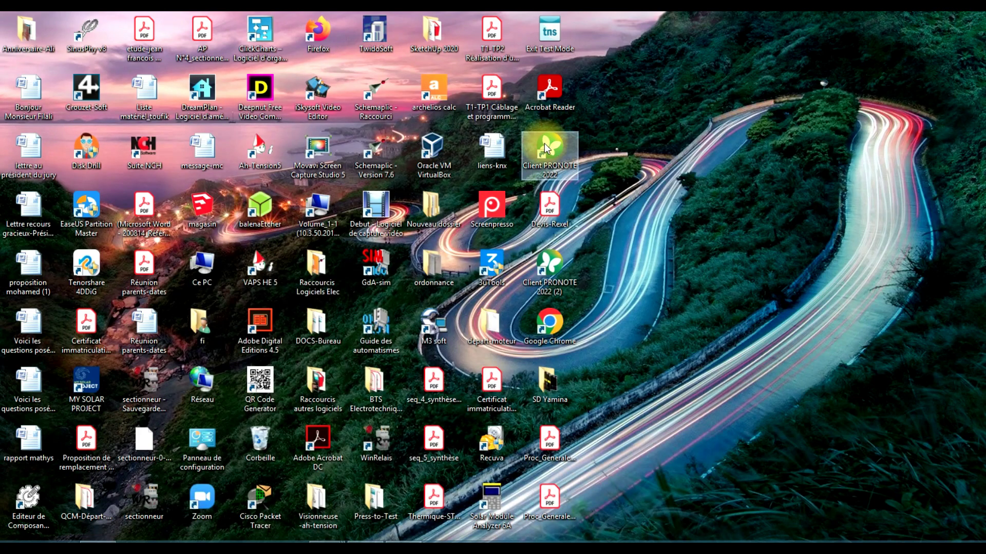
double_click(378, 98)
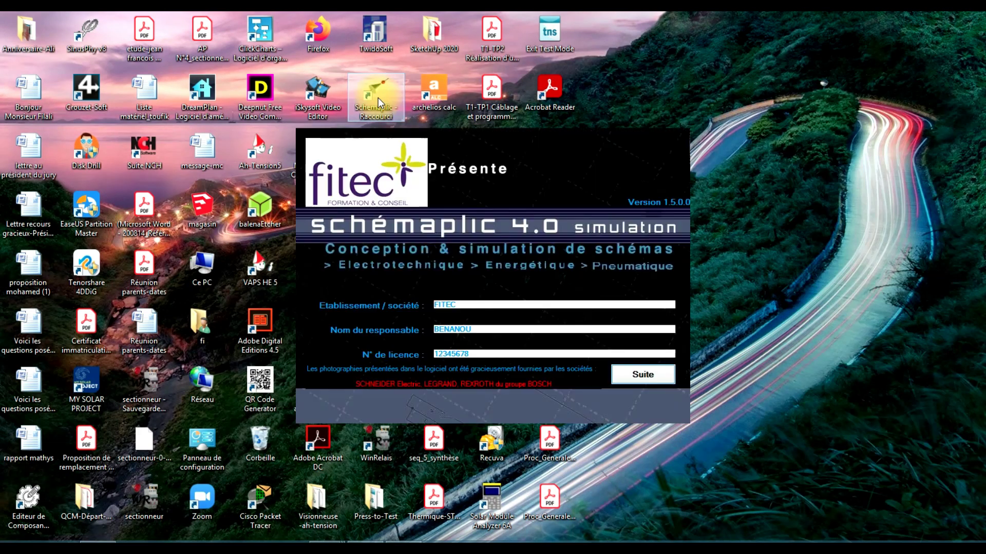
left_click(633, 377)
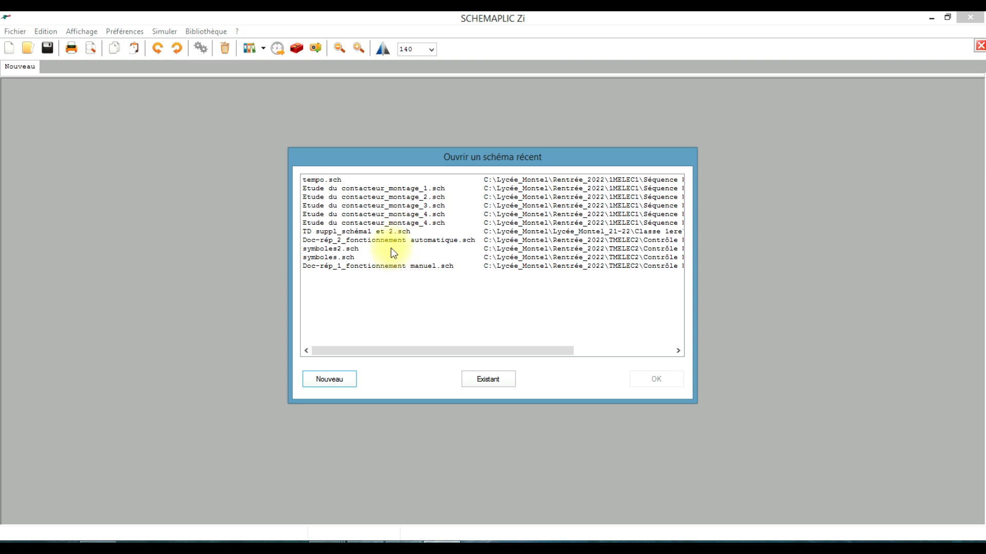
left_click(480, 378)
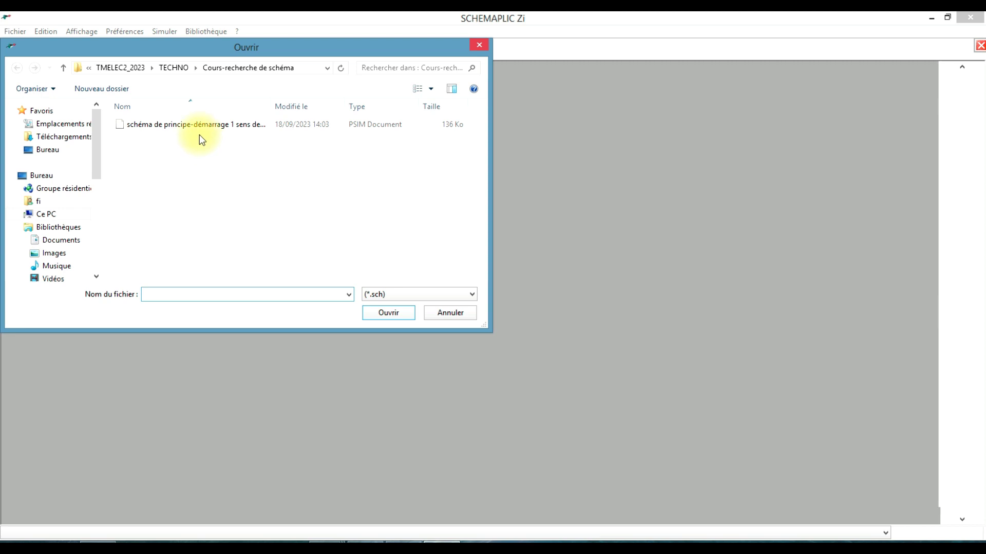
left_click(196, 124)
left_click(396, 313)
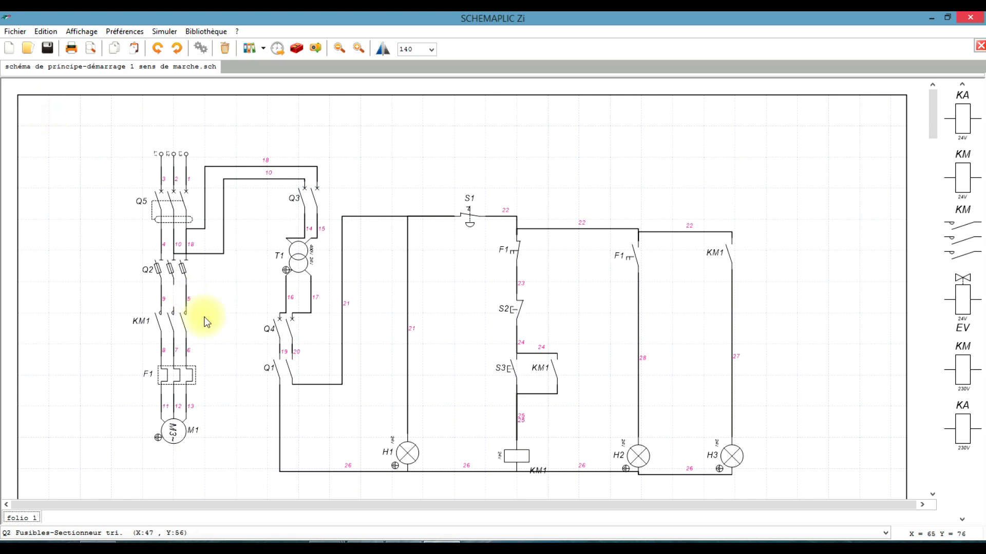
Step: Wire Q2's middle pole to KM1's middle pole and simulate the circuit with Q5, Q2, Q3 and Q4 closed
left_click_drag(172, 280, 173, 307)
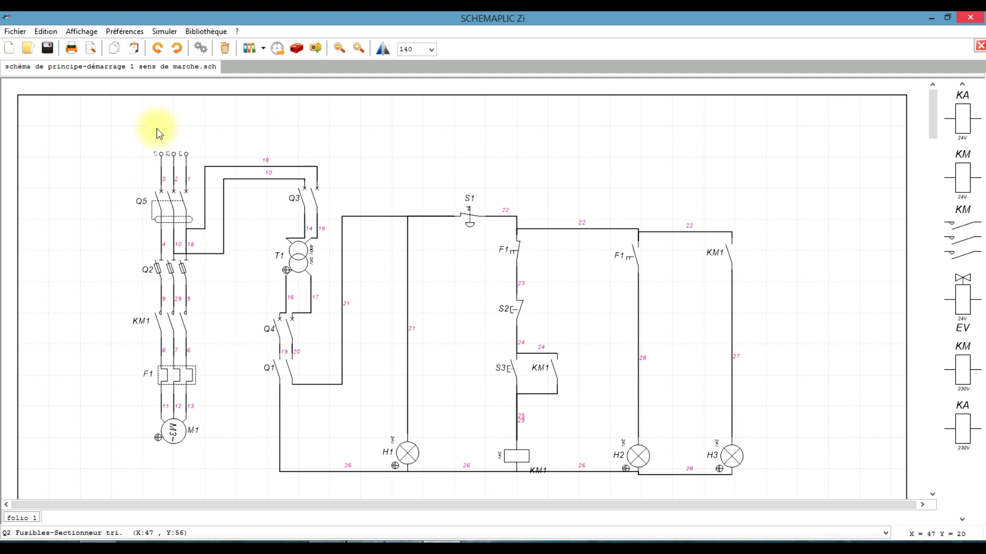
left_click(165, 32)
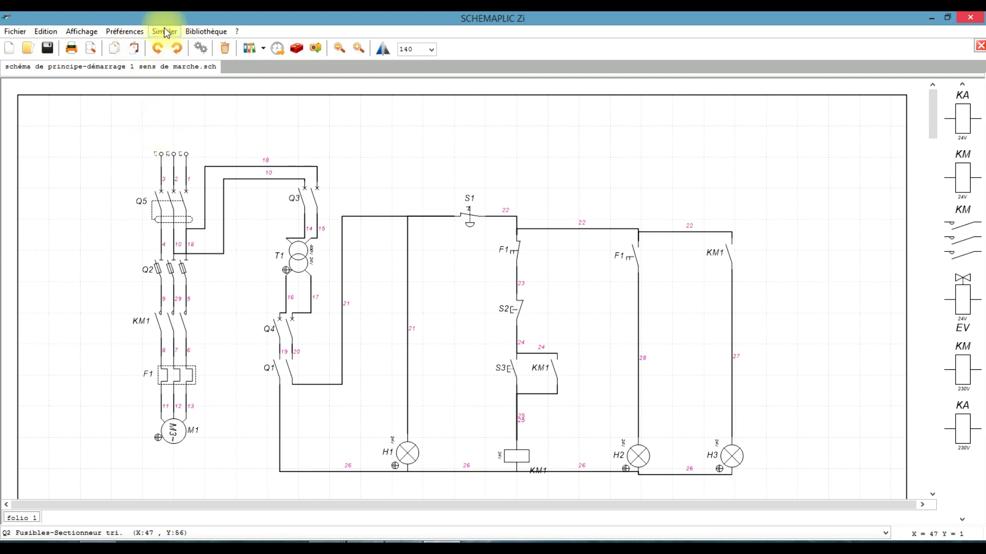
left_click(184, 221)
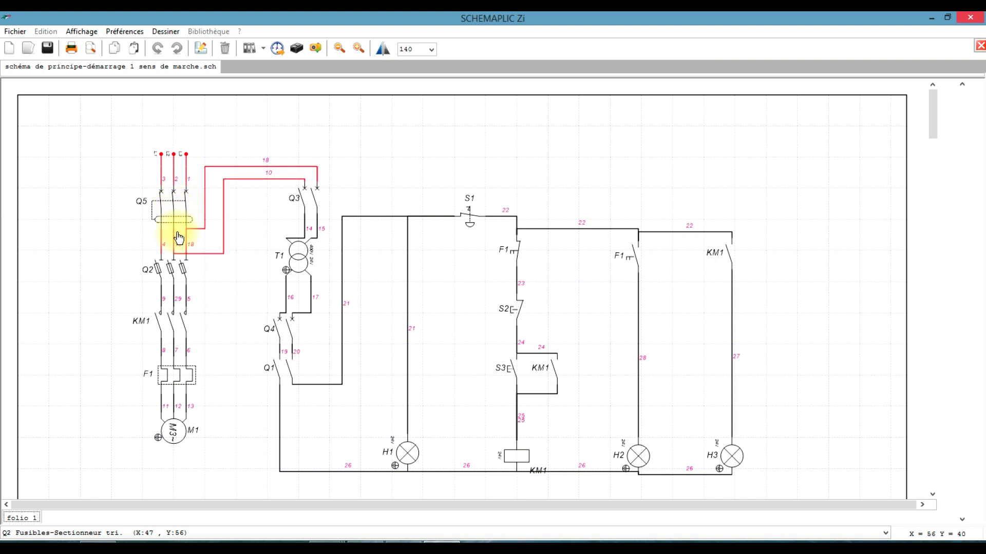
left_click(309, 199)
left_click(286, 345)
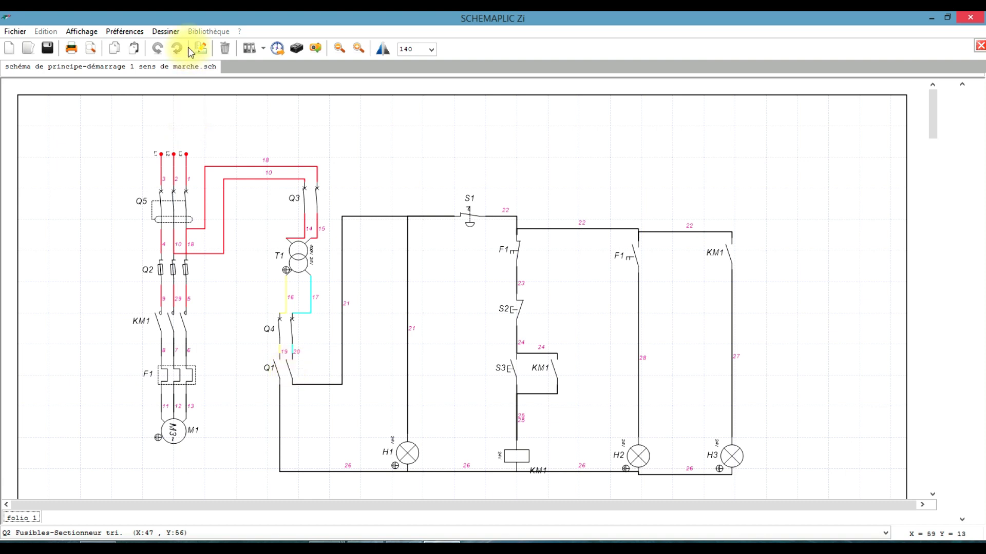
left_click(165, 32)
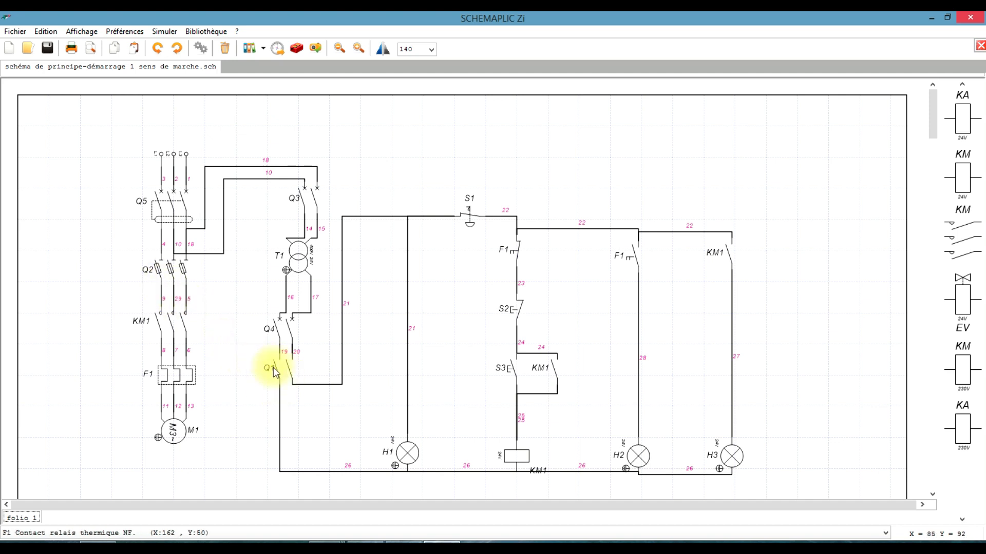
Step: Rename the pre-cut contacts below Q4 as Q2
left_click(286, 372)
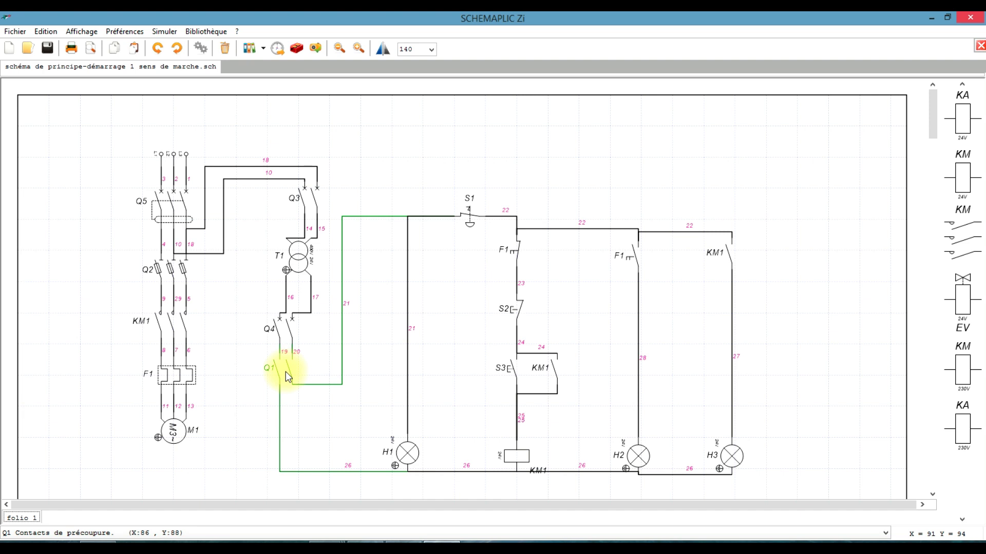
left_click(285, 372)
left_click(286, 372)
right_click(286, 372)
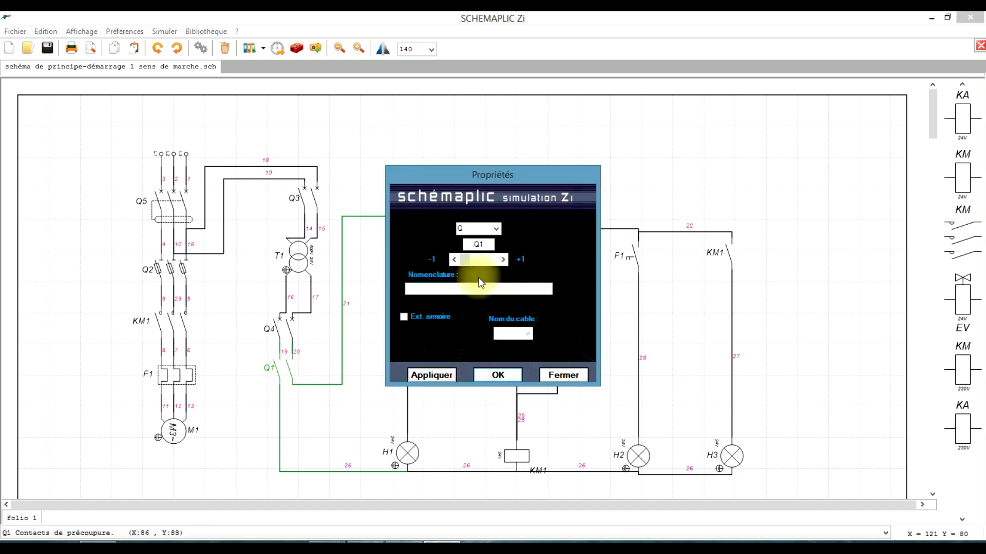
left_click(490, 372)
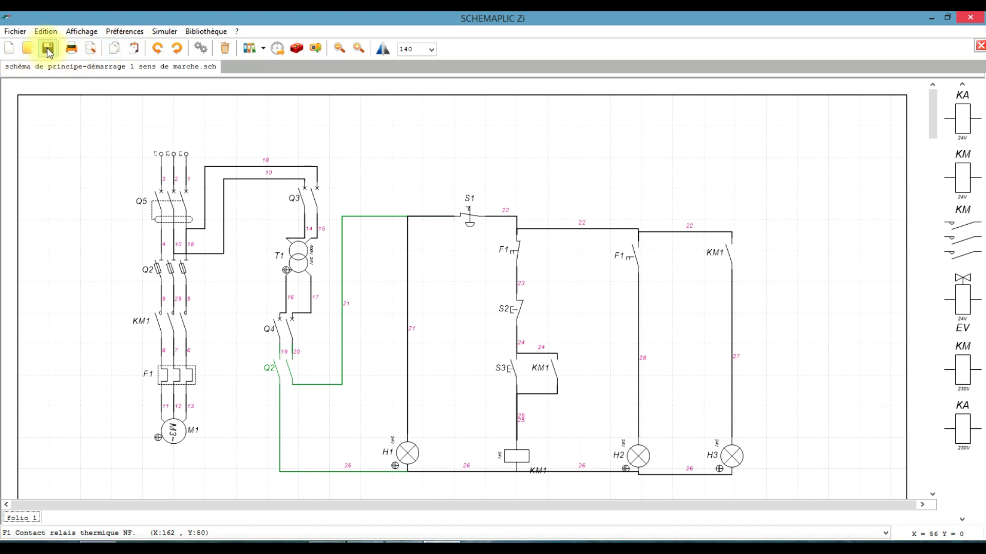
Step: Simulate closing Q5, Q2, Q3 and Q4, starting the motor with S3 and stopping it with S2, and return to drawing mode
left_click(175, 32)
left_click(175, 205)
left_click(177, 283)
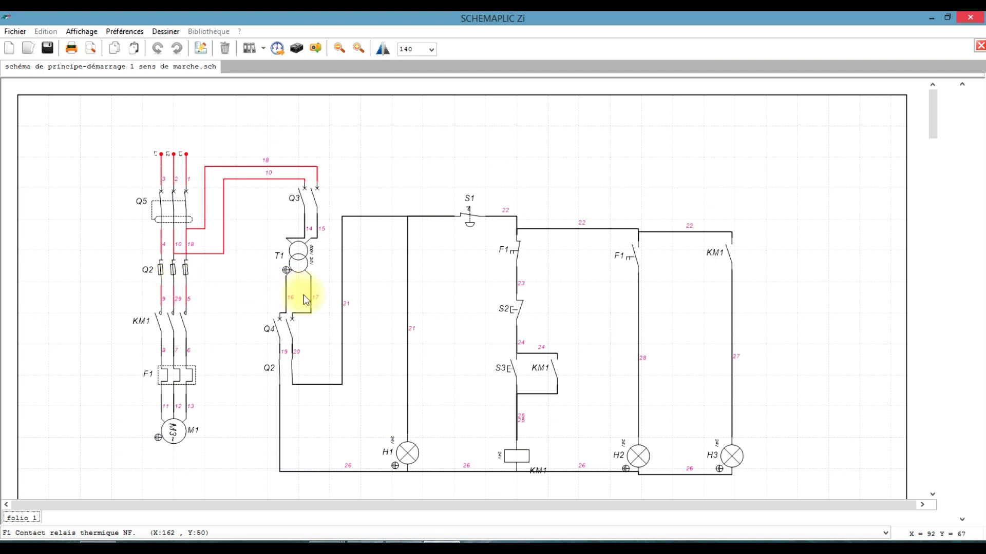
left_click(316, 203)
left_click(292, 328)
left_click(516, 371)
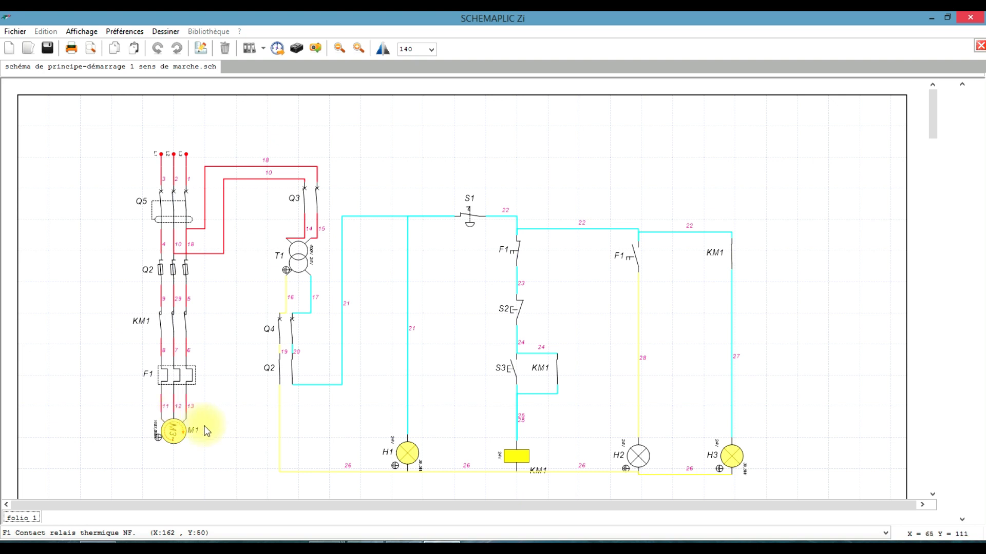
left_click(517, 315)
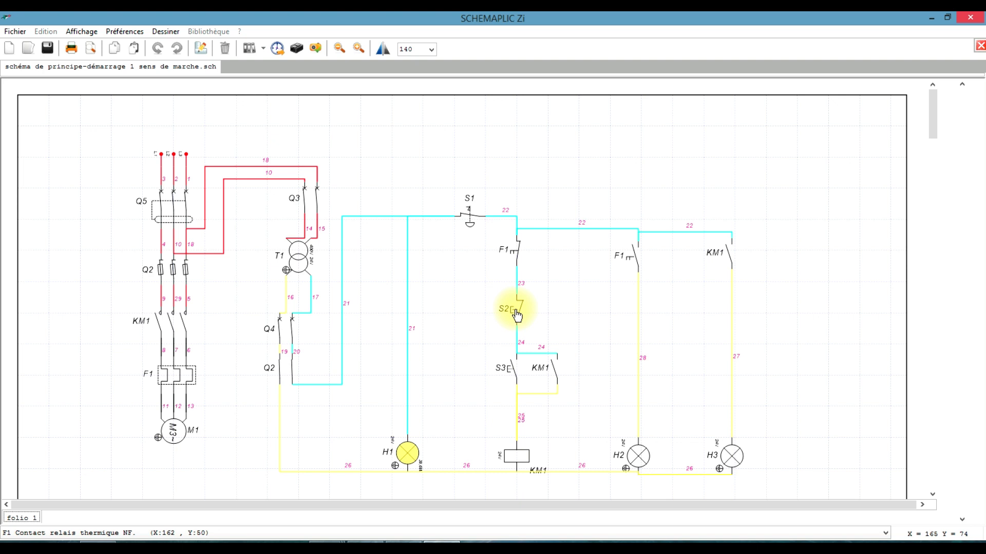
left_click(165, 31)
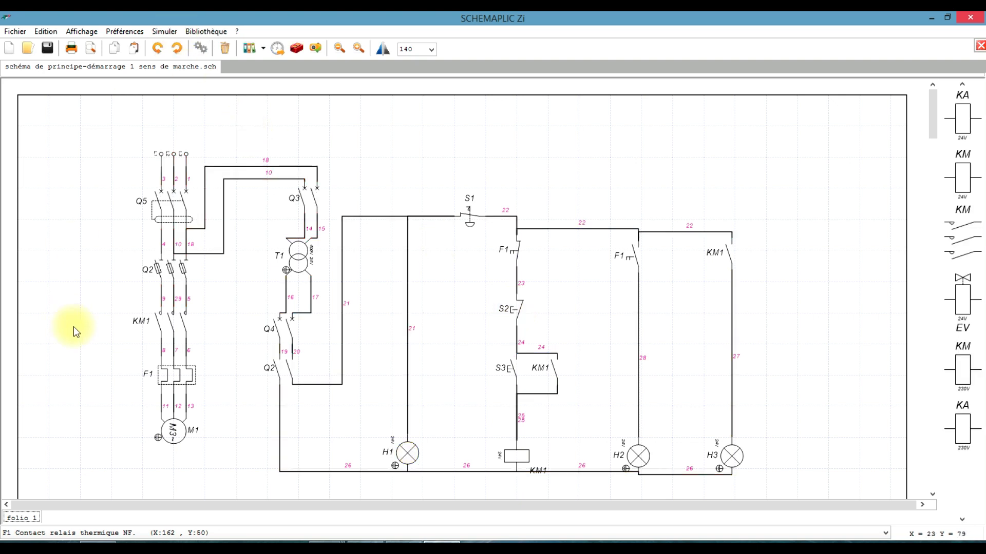